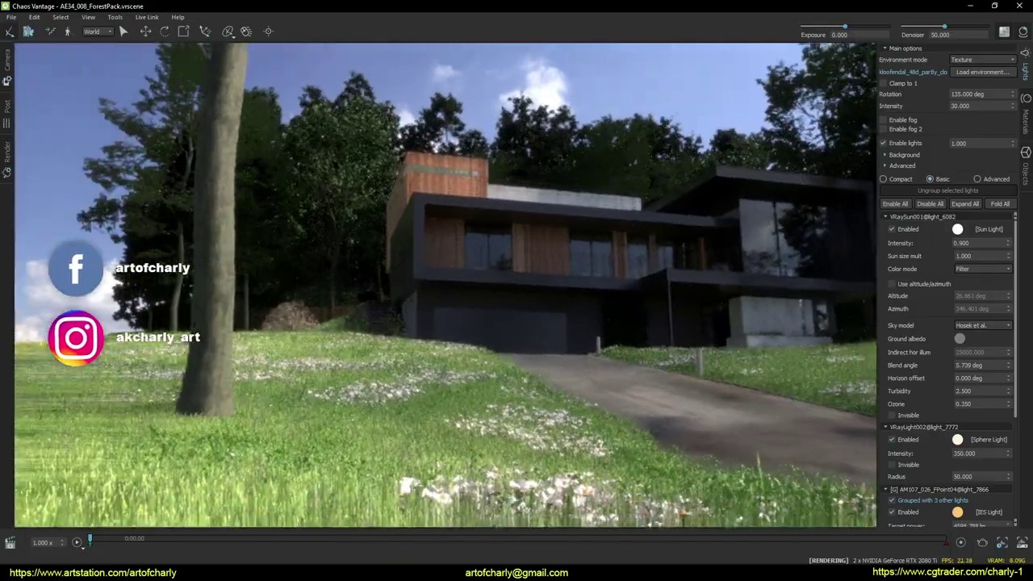
{"action": "left_click_drag", "start_coordinate": [446, 286], "coordinate": [378, 335]}
{"action": "key", "text": "w"}
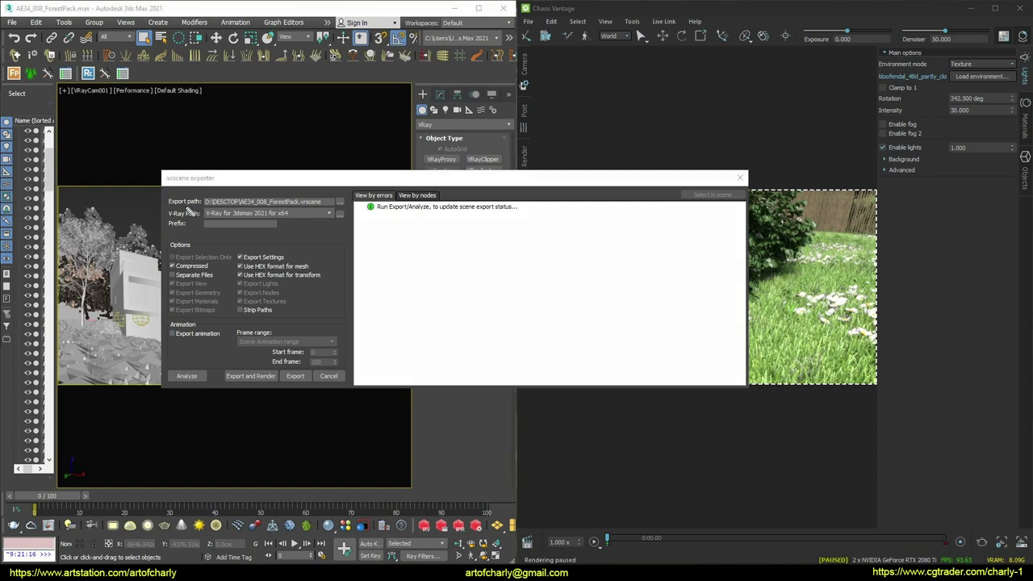
{"action": "mouse_move", "coordinate": [186, 206]}
{"action": "left_mouse_down"}
{"action": "mouse_move", "coordinate": [356, 207]}
{"action": "mouse_move", "coordinate": [338, 208]}
{"action": "mouse_move", "coordinate": [337, 195]}
{"action": "left_mouse_up"}
{"action": "key", "text": "Escape"}
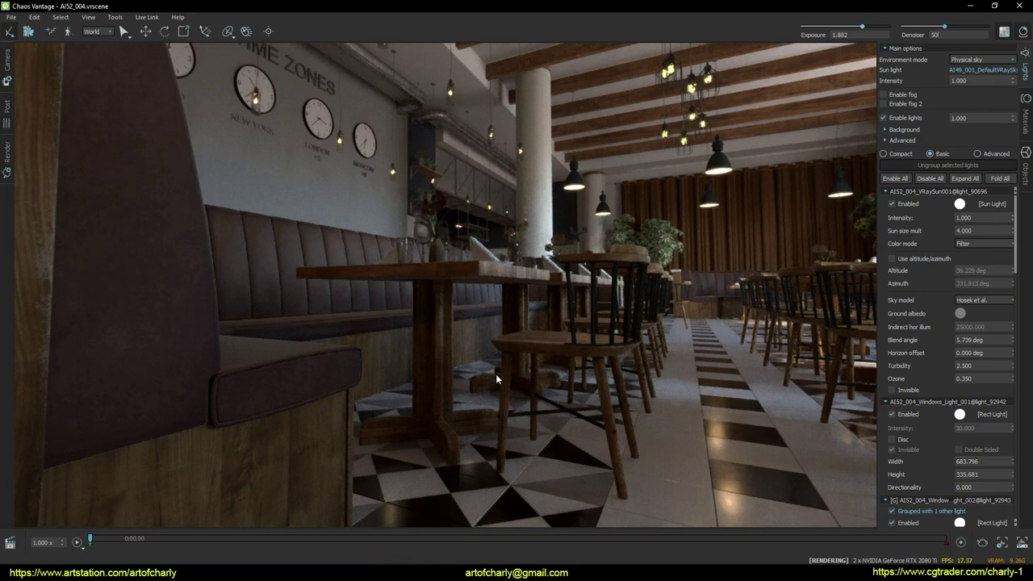
{"action": "left_click_drag", "start_coordinate": [363, 290], "coordinate": [533, 310]}
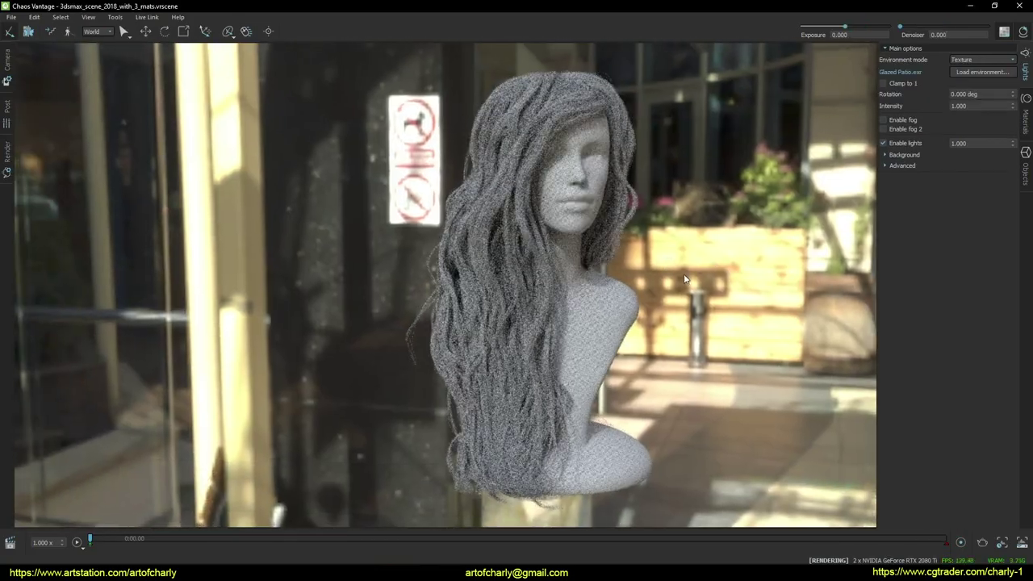
{"action": "left_click_drag", "start_coordinate": [419, 264], "coordinate": [601, 298]}
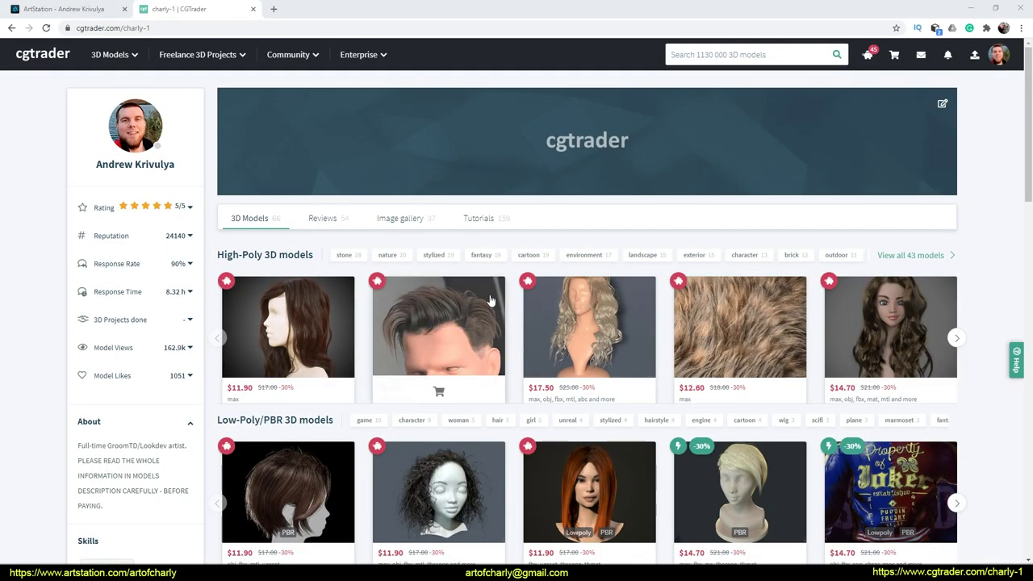
{"action": "scroll", "coordinate": [490, 300], "scroll_direction": "down", "scroll_amount": 8}
{"action": "scroll", "coordinate": [487, 320], "scroll_direction": "up", "scroll_amount": 3}
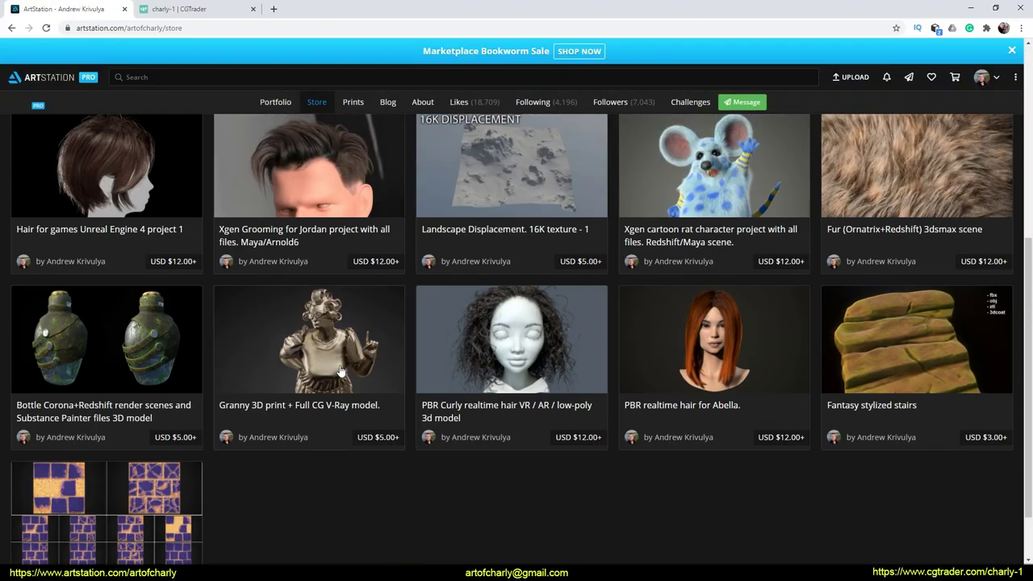
{"action": "scroll", "coordinate": [339, 370], "scroll_direction": "up", "scroll_amount": 3}
{"action": "left_click", "coordinate": [358, 288]}
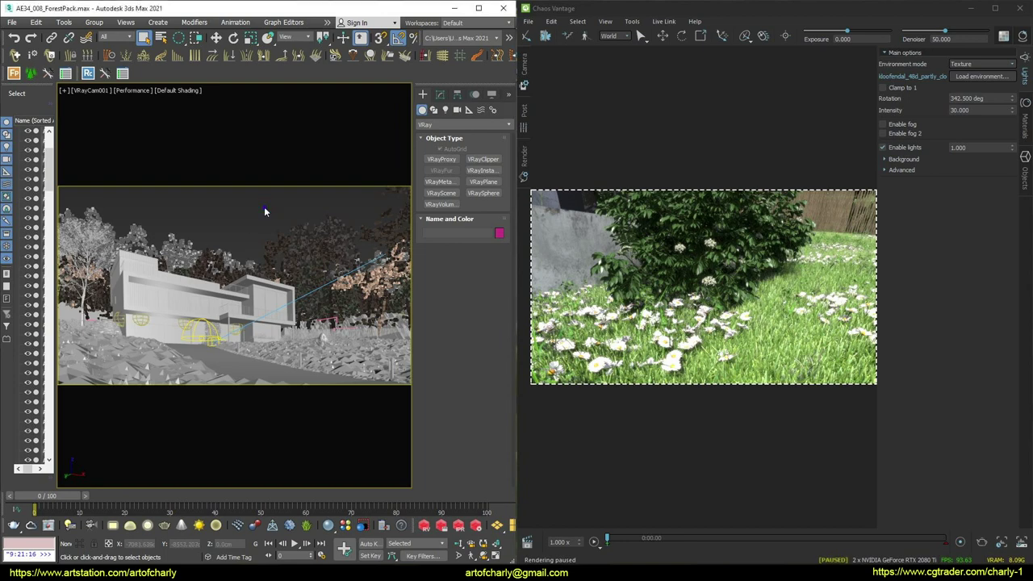
Step: Export the 3ds Max scene with the .vrscene exporter to D:\DESCTOP\AE34_008_ForestPack.vrscene
{"action": "right_click", "coordinate": [265, 211]}
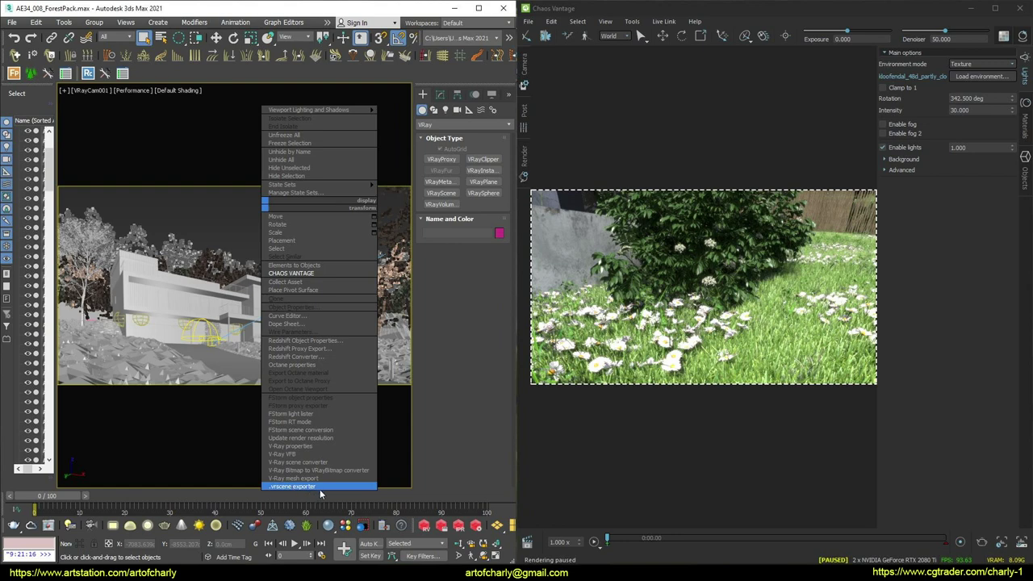
{"action": "left_click", "coordinate": [320, 486]}
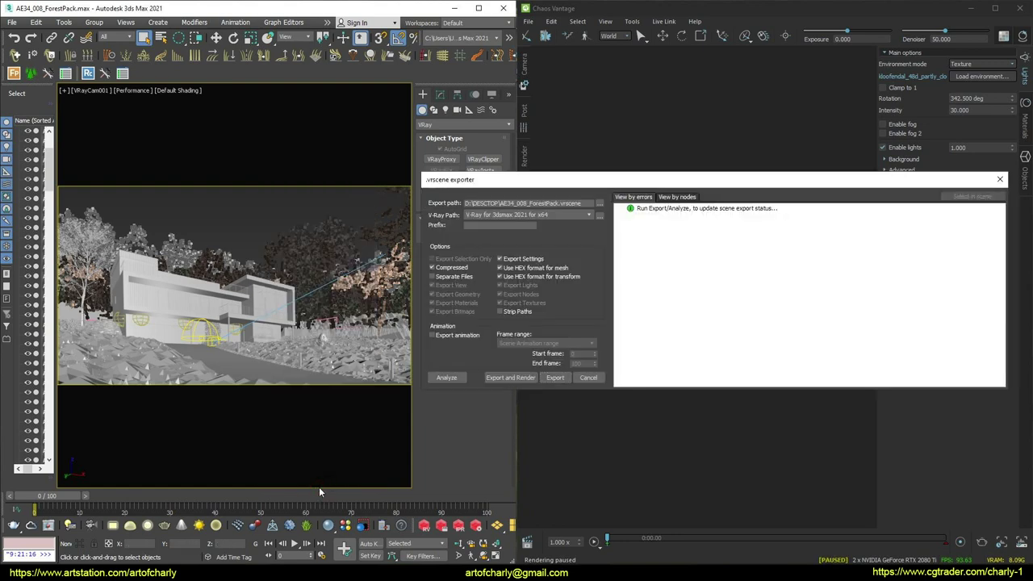
{"action": "left_click_drag", "start_coordinate": [534, 179], "coordinate": [281, 179]}
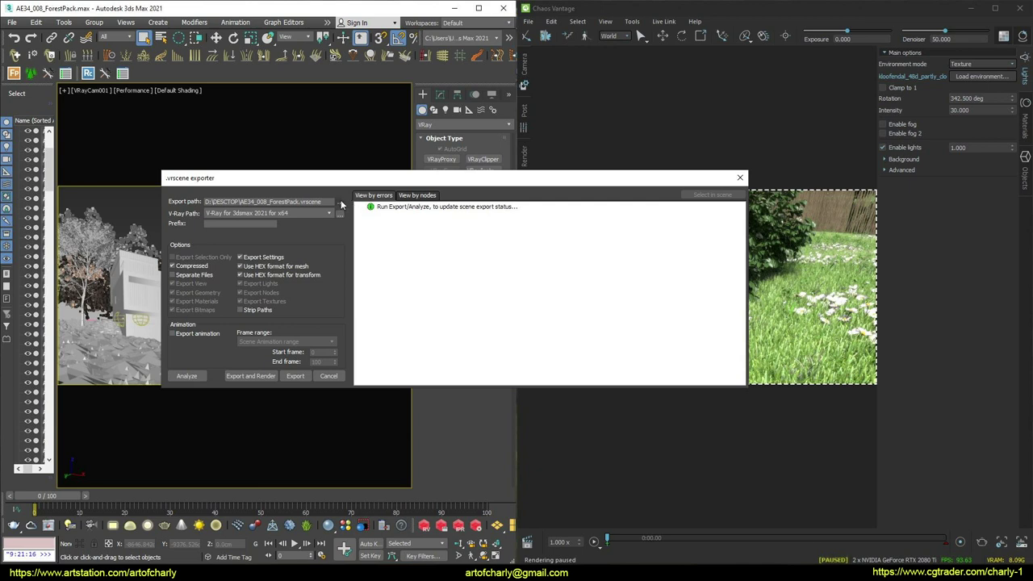
{"action": "mouse_move", "coordinate": [187, 207]}
{"action": "left_mouse_down"}
{"action": "mouse_move", "coordinate": [350, 208]}
{"action": "mouse_move", "coordinate": [333, 203]}
{"action": "left_mouse_up"}
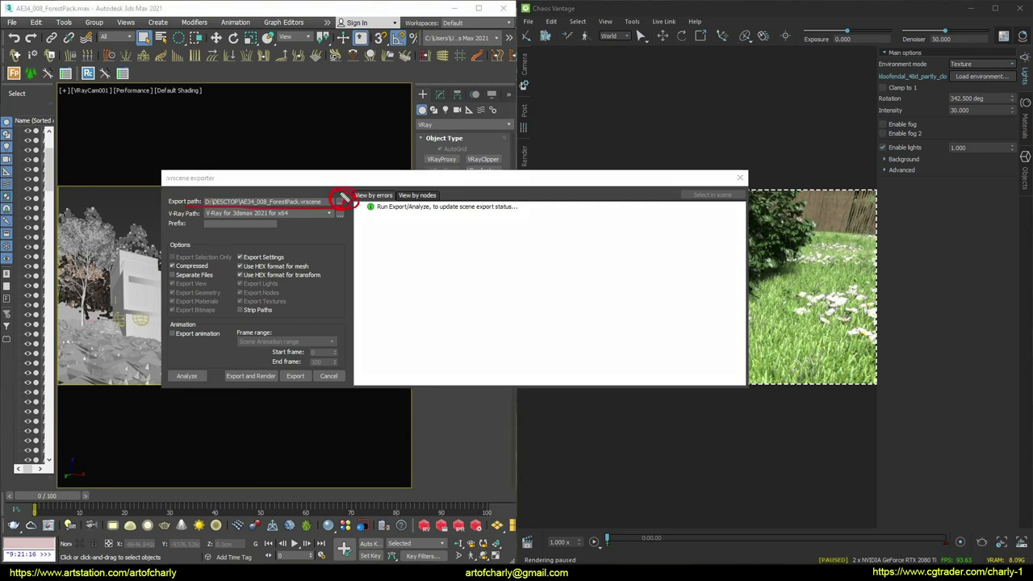
{"action": "key", "text": "Escape"}
{"action": "key", "text": "ctrl+2"}
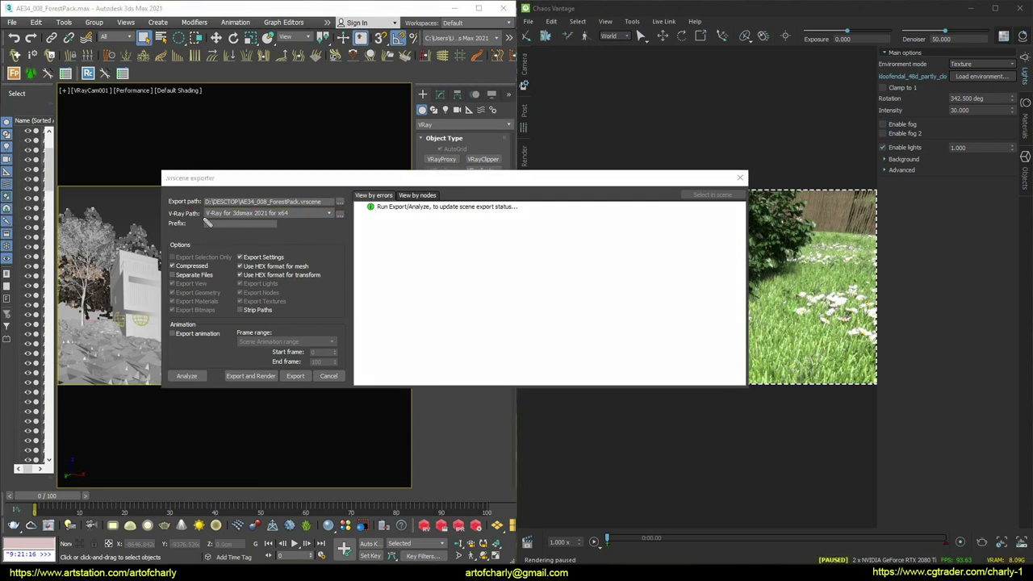
{"action": "mouse_move", "coordinate": [225, 227]}
{"action": "left_mouse_down"}
{"action": "mouse_move", "coordinate": [316, 225]}
{"action": "mouse_move", "coordinate": [276, 229]}
{"action": "left_mouse_up"}
{"action": "key", "text": "Escape"}
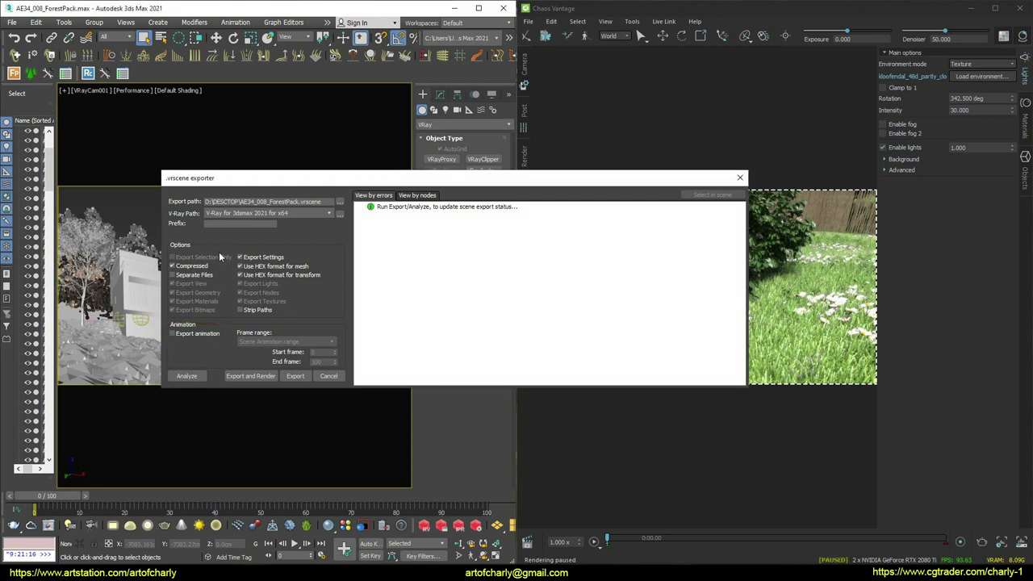
{"action": "left_click", "coordinate": [295, 376]}
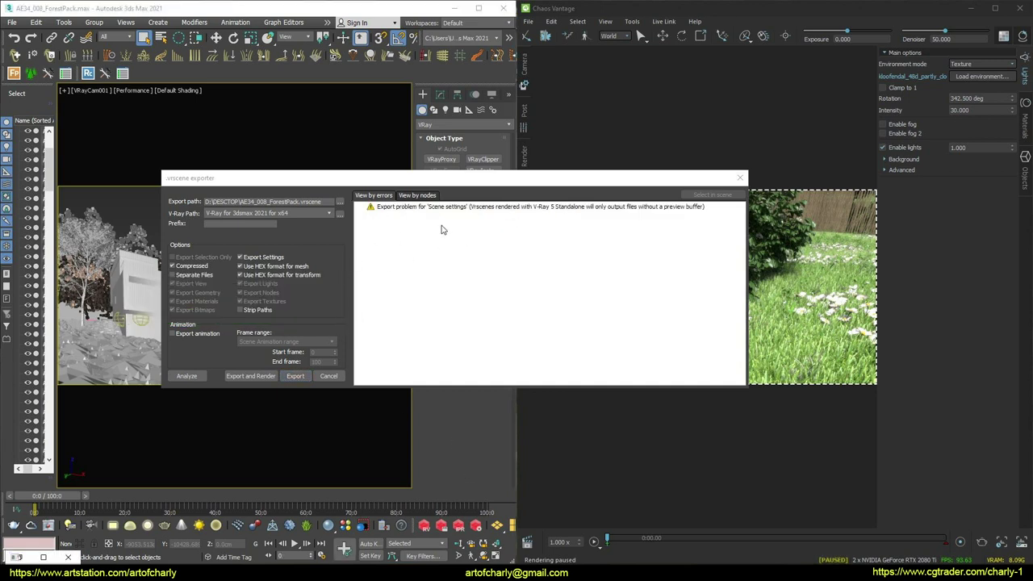
{"action": "left_click", "coordinate": [374, 214]}
{"action": "left_click_drag", "start_coordinate": [450, 215], "coordinate": [704, 211]}
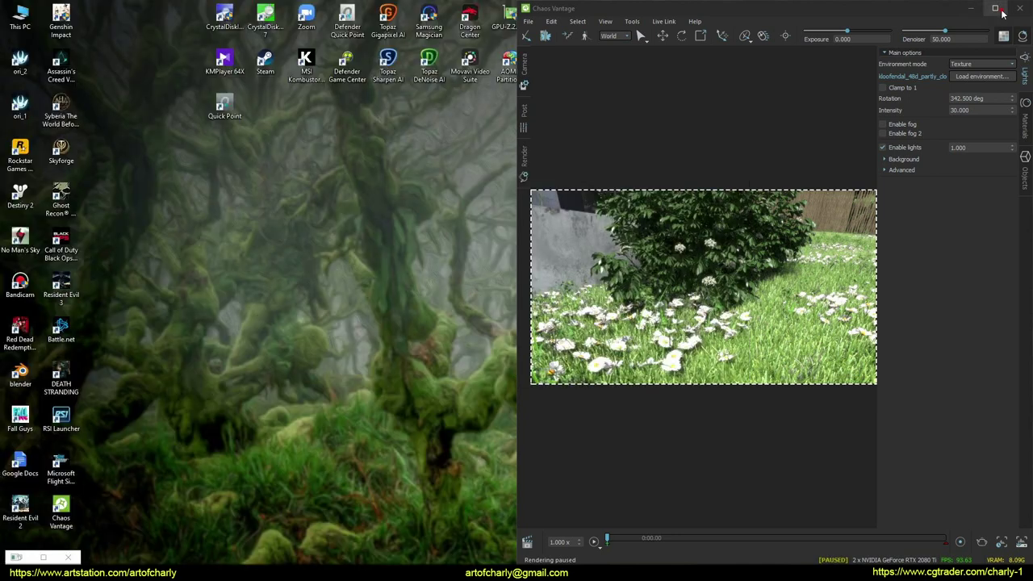
Step: Switch to a maximized Chaos Vantage and open the AE34_008_ForestPack.vrscene scene from the DESCTOP folder
{"action": "left_click", "coordinate": [998, 9]}
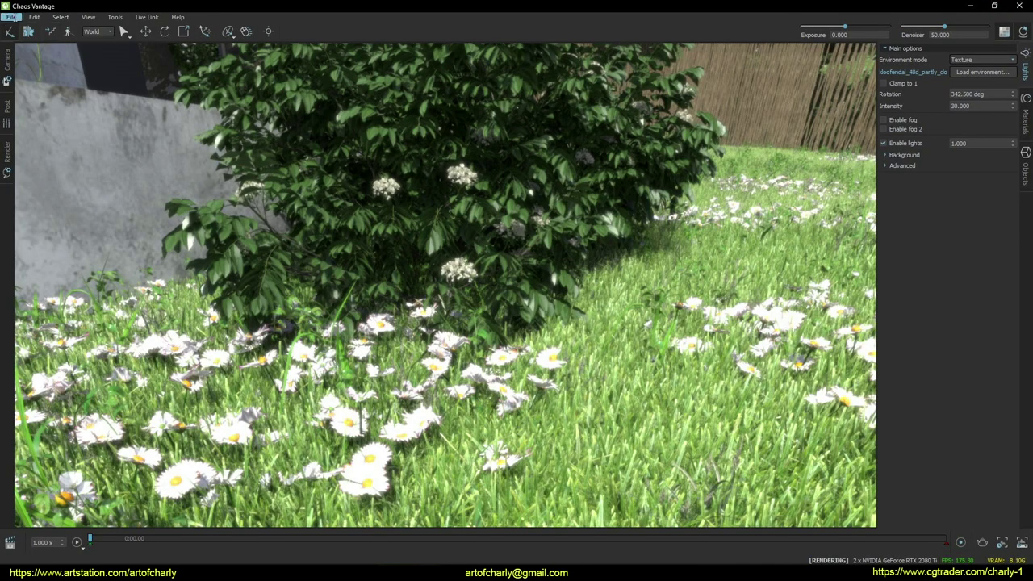
{"action": "left_click", "coordinate": [12, 17]}
{"action": "left_click", "coordinate": [23, 30]}
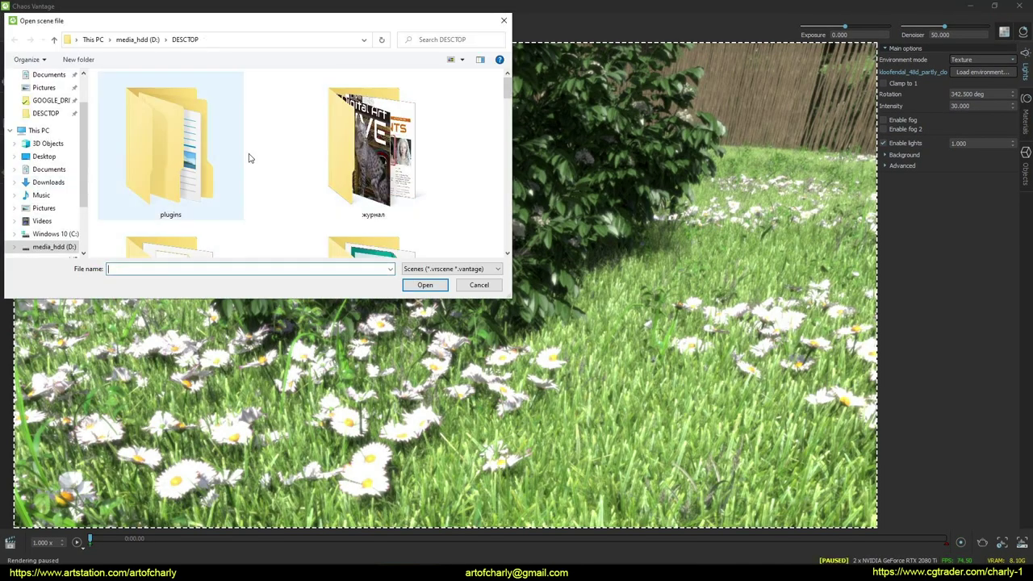
{"action": "scroll", "coordinate": [249, 158], "scroll_direction": "down", "scroll_amount": 3}
{"action": "scroll", "coordinate": [248, 157], "scroll_direction": "down", "scroll_amount": 5}
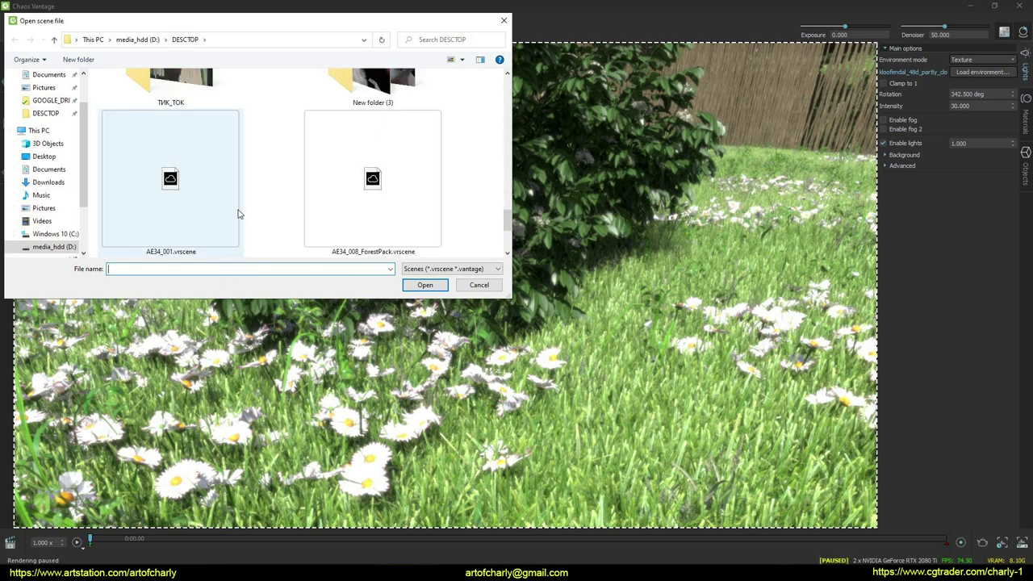
{"action": "double_click", "coordinate": [373, 193]}
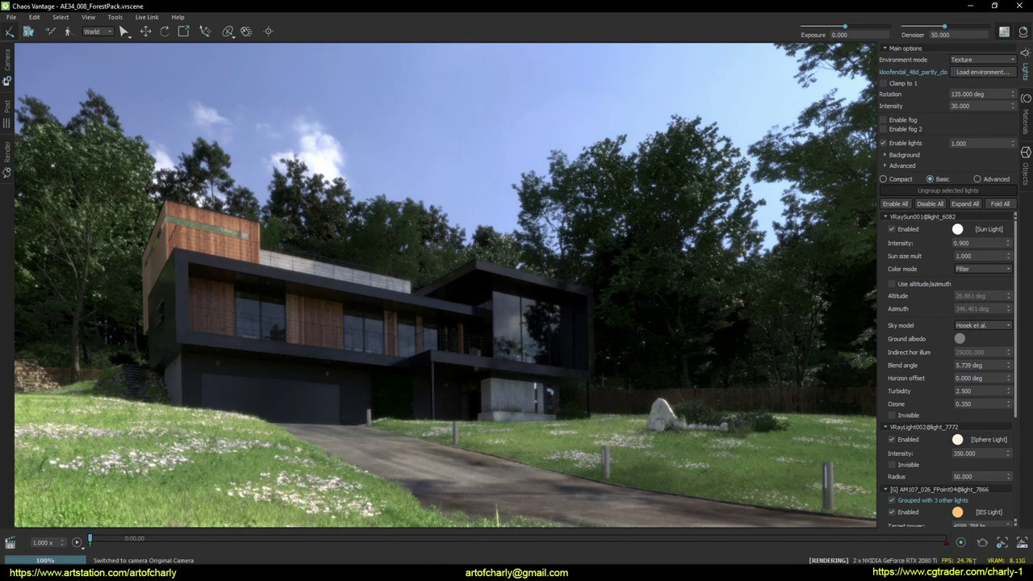
Step: Enable the first fog in the environment options and set Fog at 90% opacity to 0.450 km
{"action": "mouse_move", "coordinate": [975, 561]}
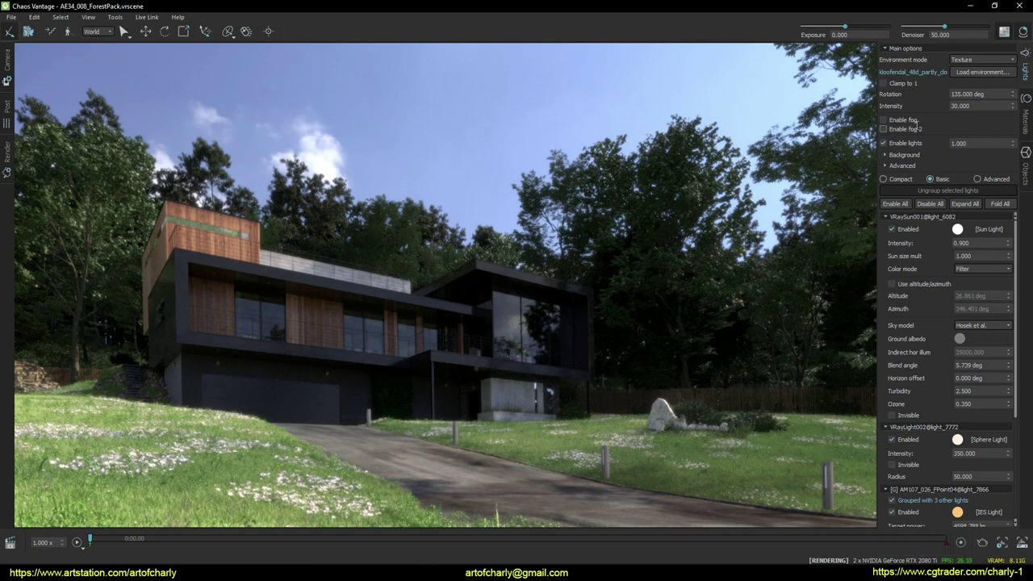
{"action": "key", "text": "ctrl+2"}
{"action": "left_click_drag", "start_coordinate": [878, 120], "coordinate": [872, 125]}
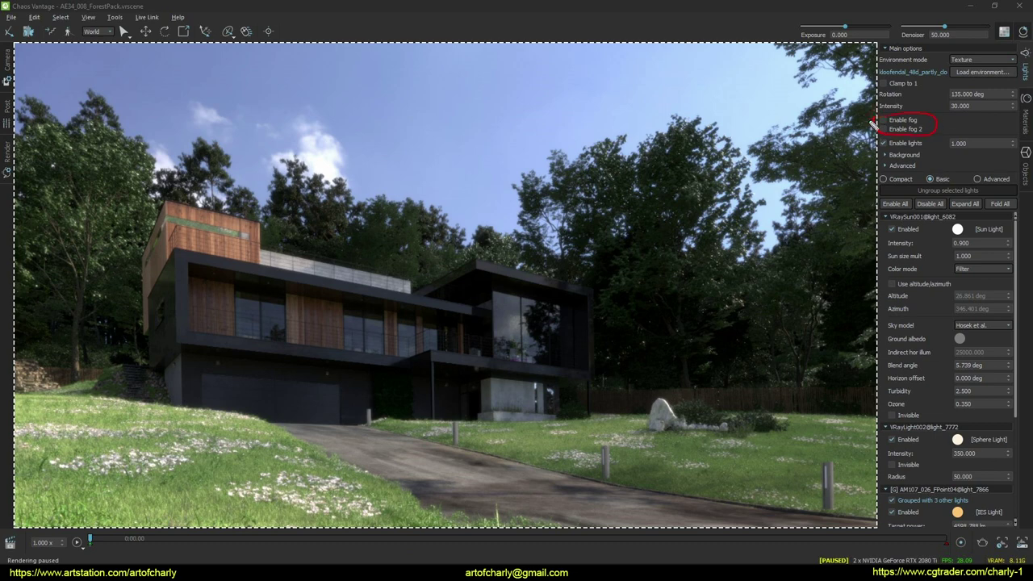
{"action": "key", "text": "Escape"}
{"action": "key", "text": "Pause"}
{"action": "left_click", "coordinate": [883, 120]}
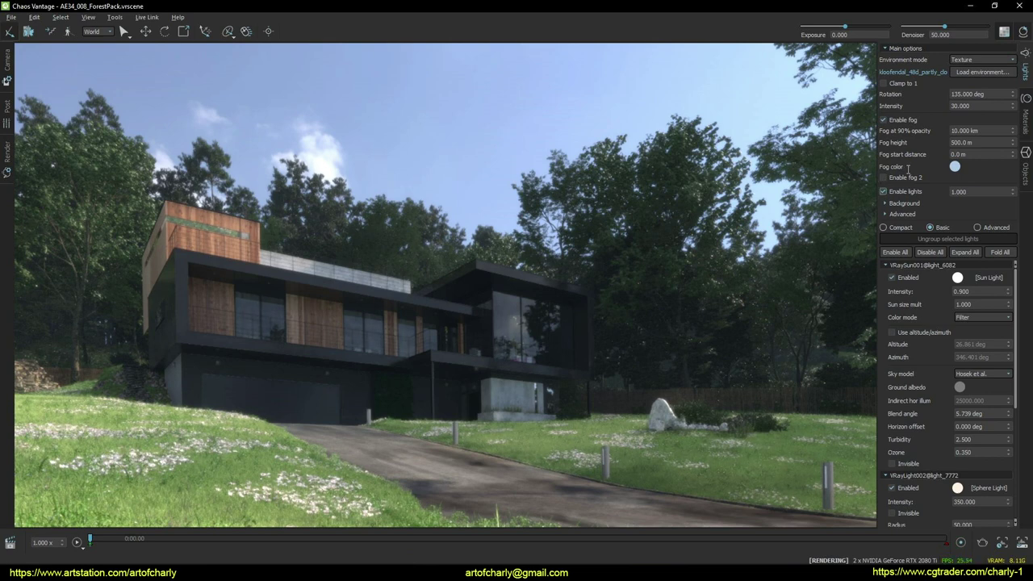
{"action": "key", "text": "ctrl+2"}
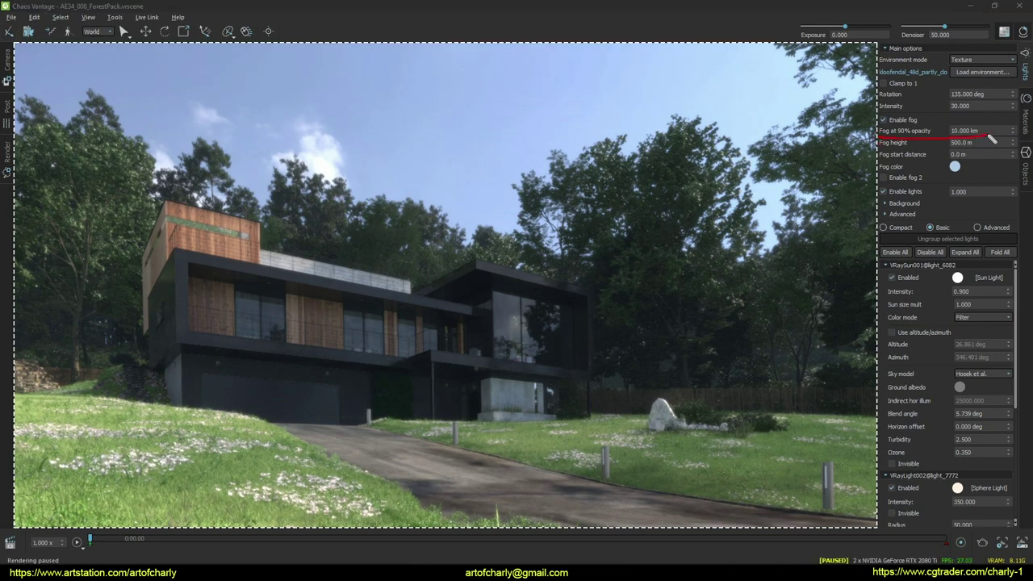
{"action": "left_click", "coordinate": [948, 132]}
{"action": "left_click_drag", "start_coordinate": [1013, 131], "coordinate": [1014, 239]}
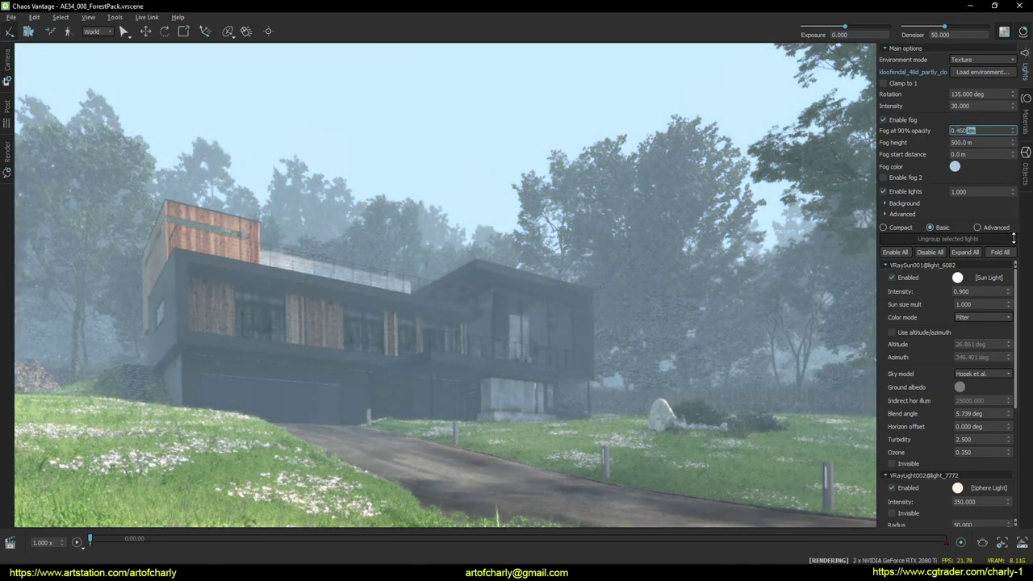
Step: Try denser fog with Fog at 90% opacity values of 0.150, 0.100 and 0.050 km
{"action": "left_click", "coordinate": [983, 132]}
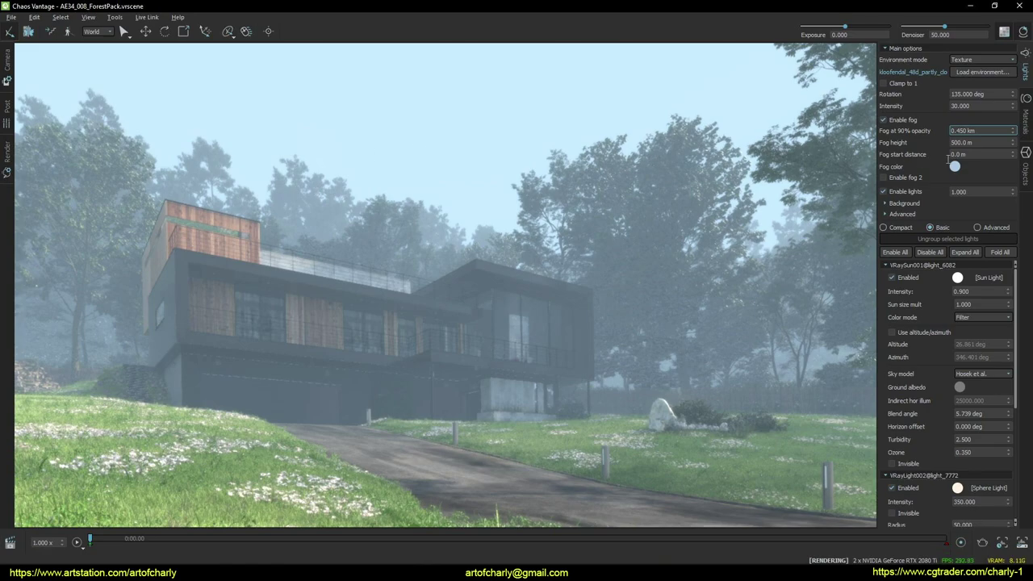
{"action": "left_click_drag", "start_coordinate": [1015, 134], "coordinate": [1018, 140]}
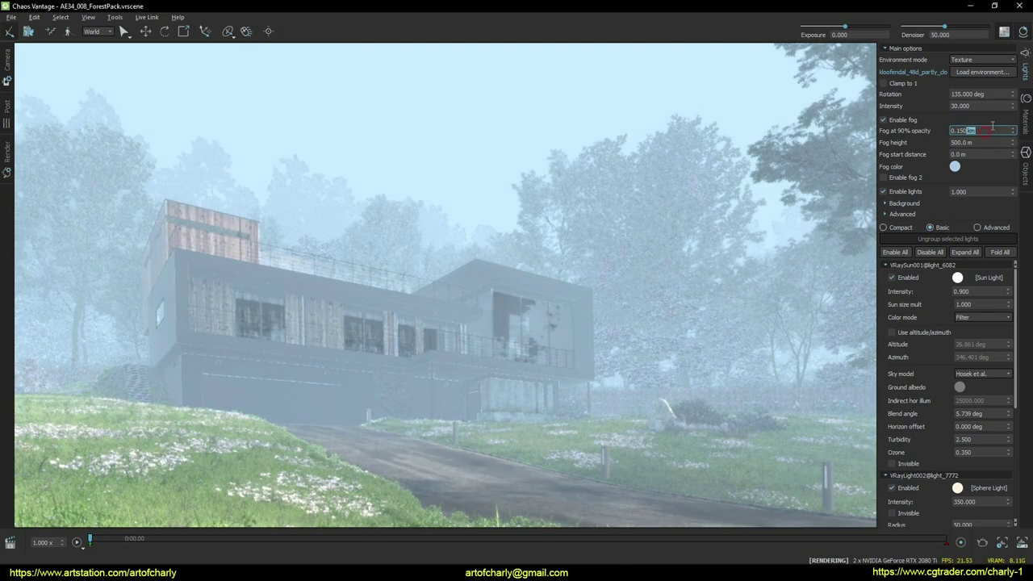
{"action": "left_click", "coordinate": [994, 127]}
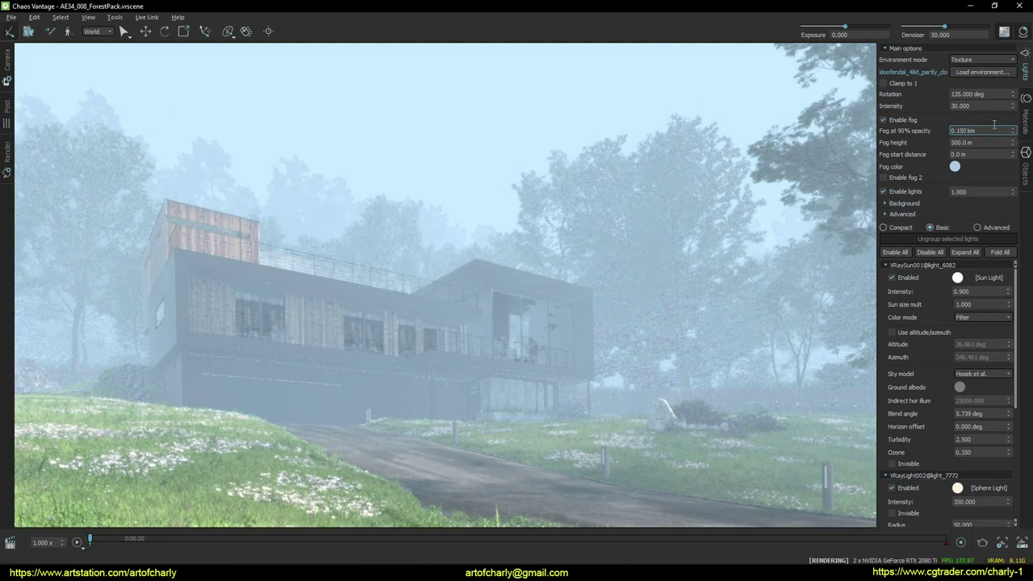
{"action": "key", "text": "BackSpace"}
{"action": "type", "text": "3"}
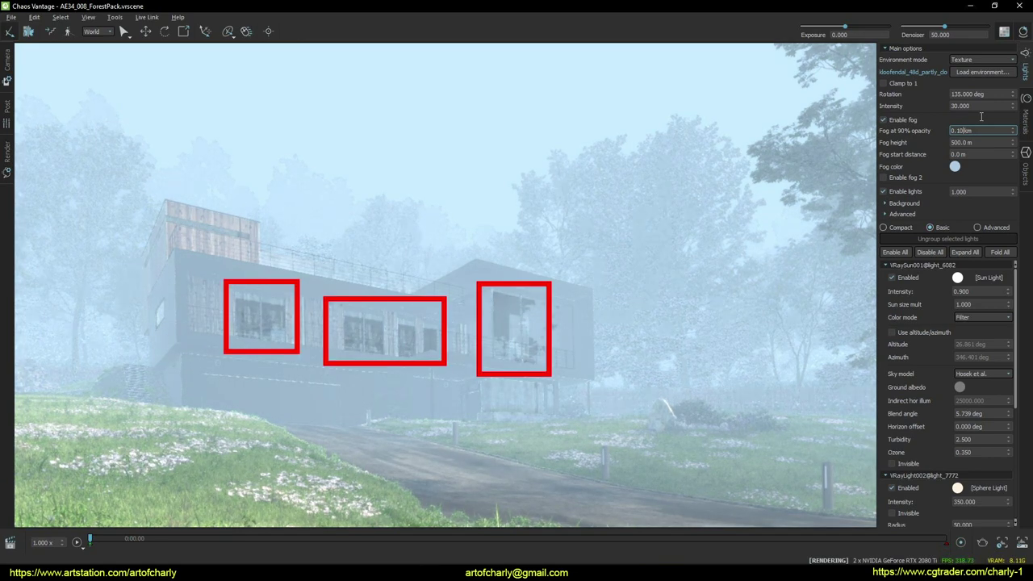
{"action": "type", "text": "50"}
{"action": "key", "text": "Return"}
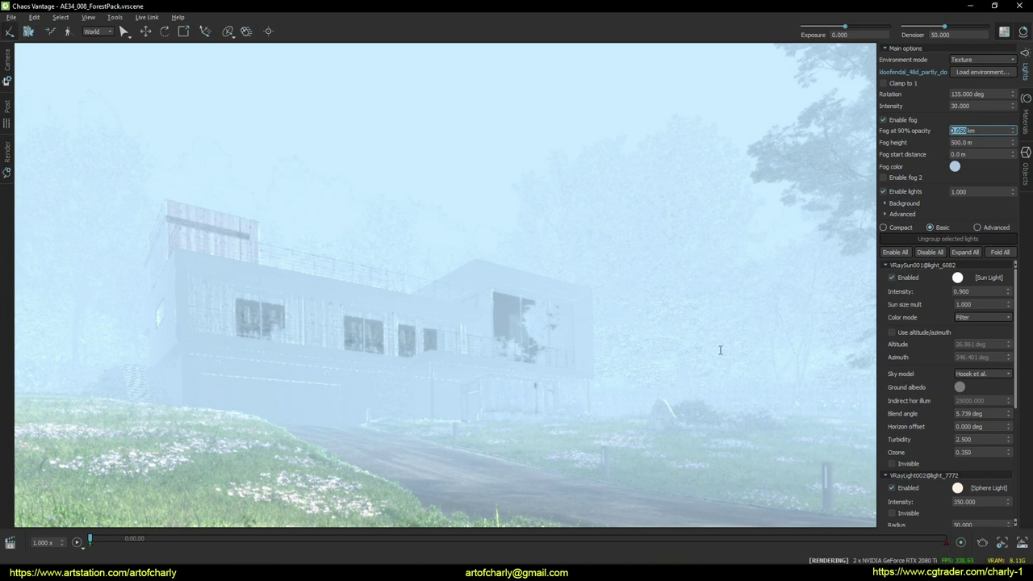
Step: Set Fog at 90% opacity to 0.2 km and lower the Denoiser to 0
{"action": "type", "text": "0.2"}
{"action": "key", "text": "Return"}
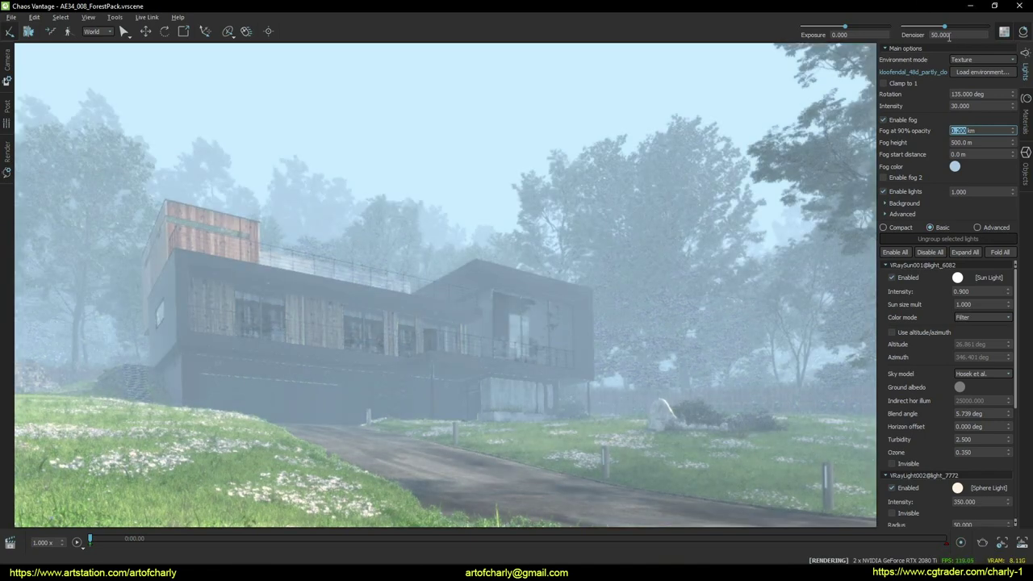
{"action": "left_click_drag", "start_coordinate": [944, 27], "coordinate": [863, 28]}
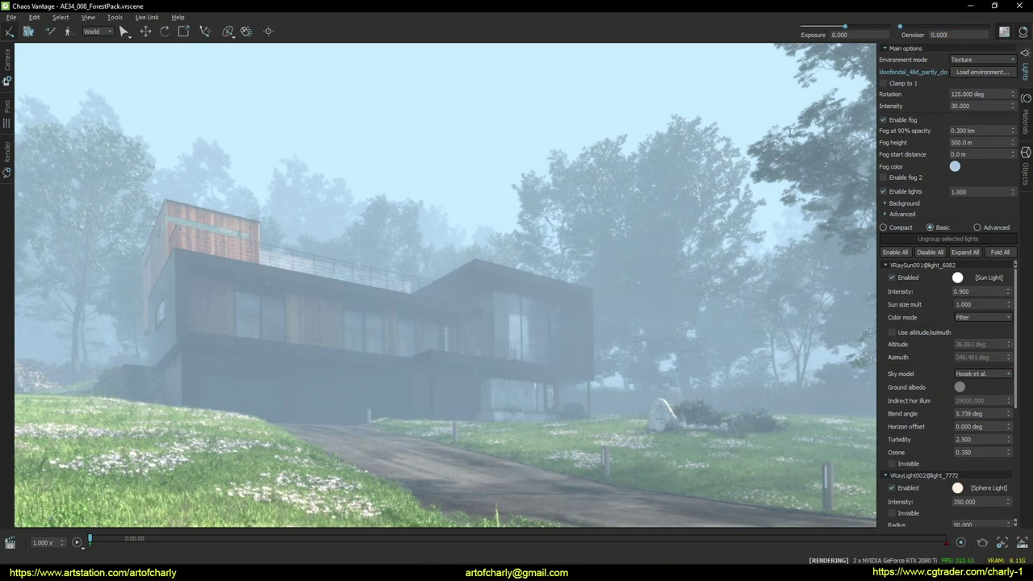
Step: Inspect the fog around the house, including a closer angle, and reduce Fog at 90% opacity to 0.050 km
{"action": "mouse_move", "coordinate": [608, 242]}
{"action": "left_mouse_down"}
{"action": "mouse_move", "coordinate": [607, 231]}
{"action": "mouse_move", "coordinate": [608, 242]}
{"action": "left_mouse_up"}
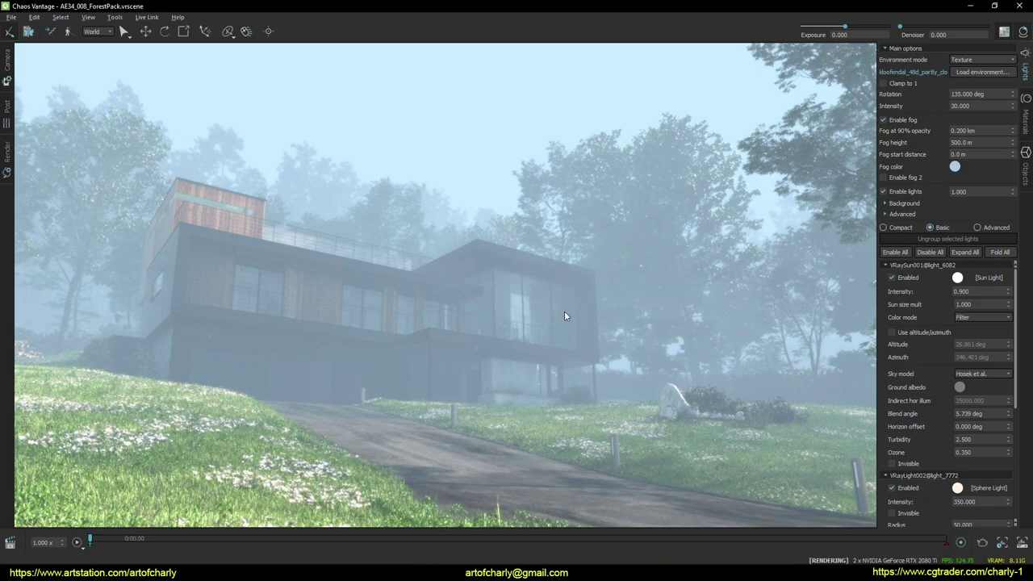
{"action": "left_click_drag", "start_coordinate": [575, 340], "coordinate": [629, 288]}
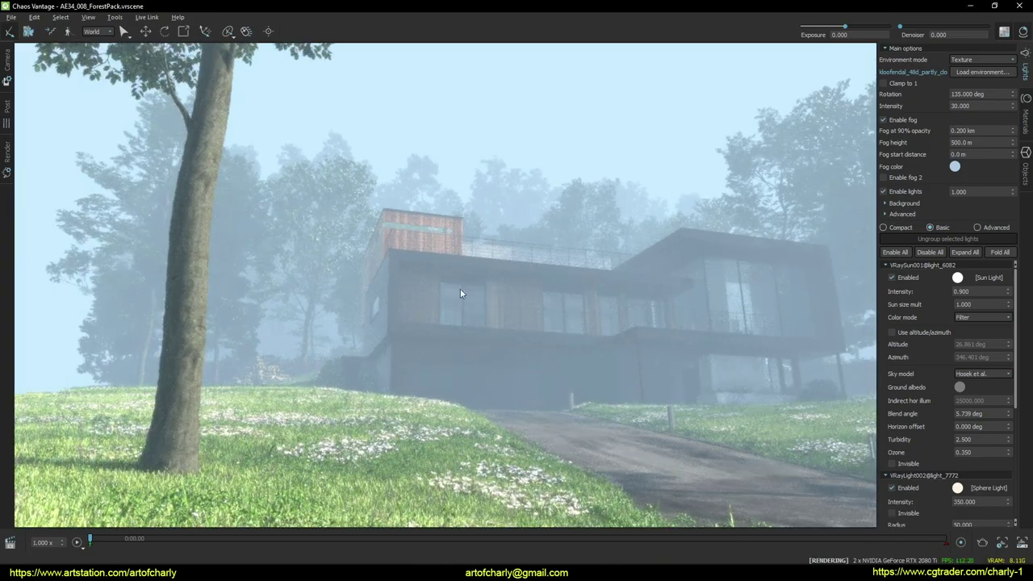
{"action": "left_click_drag", "start_coordinate": [461, 294], "coordinate": [646, 283]}
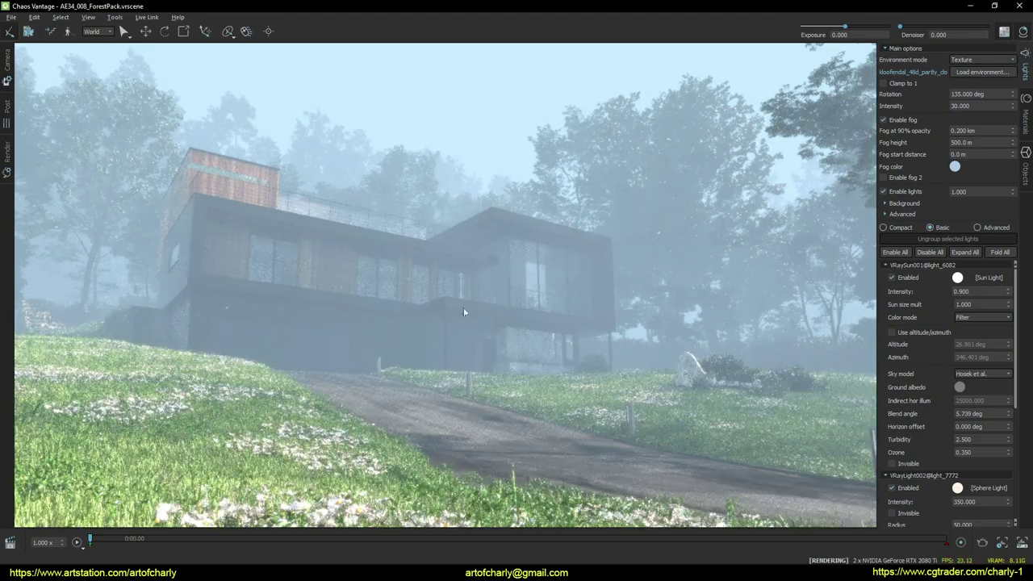
{"action": "left_click_drag", "start_coordinate": [1015, 132], "coordinate": [1018, 140]}
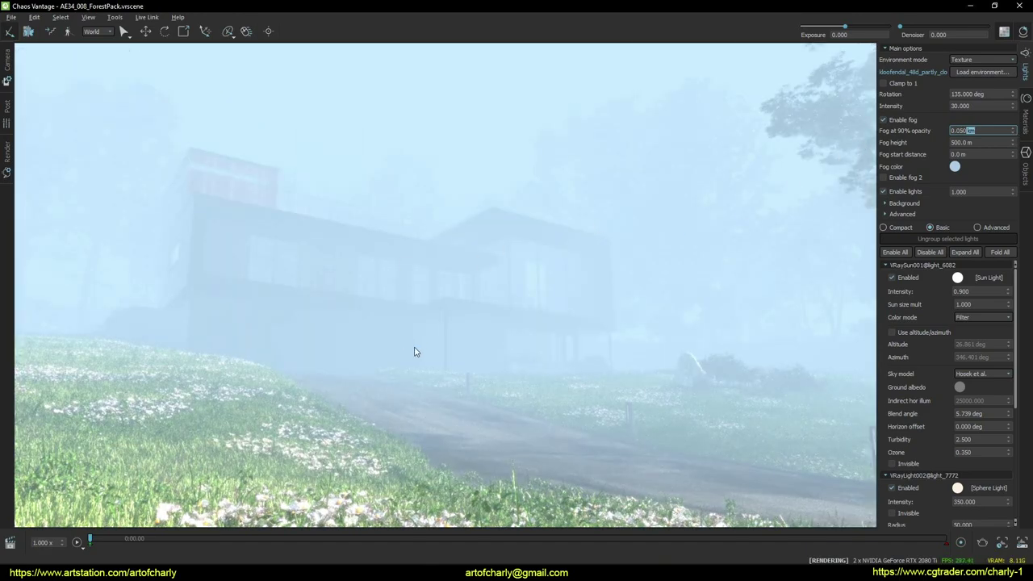
Step: Disable the first fog and enable fog 2 in its place
{"action": "left_click", "coordinate": [883, 120]}
{"action": "left_click", "coordinate": [884, 130]}
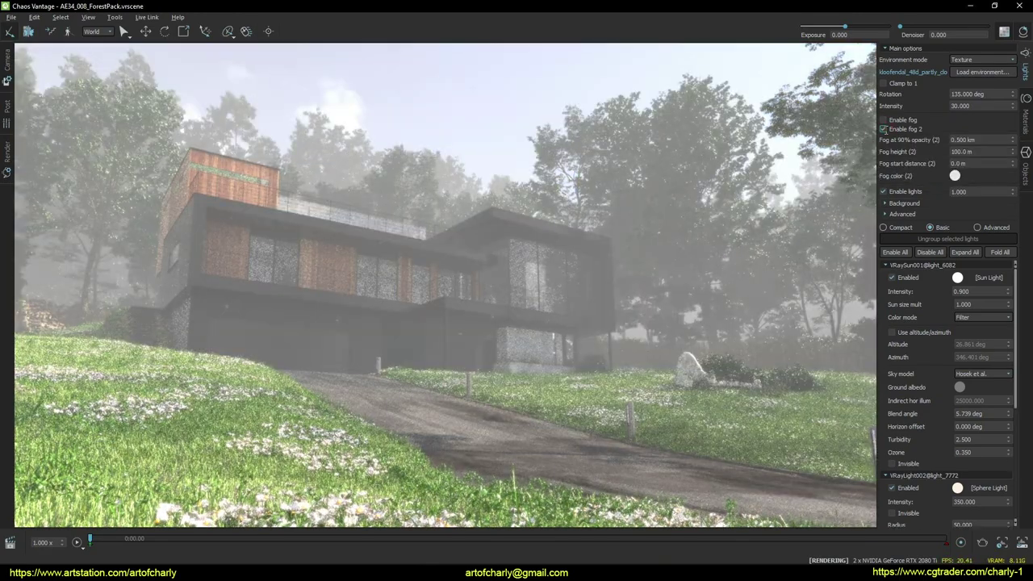
Step: Compare the scene with fog 2 on and off and with the first fog, leaving fog 2 enabled
{"action": "left_click", "coordinate": [885, 130]}
{"action": "left_click", "coordinate": [885, 130]}
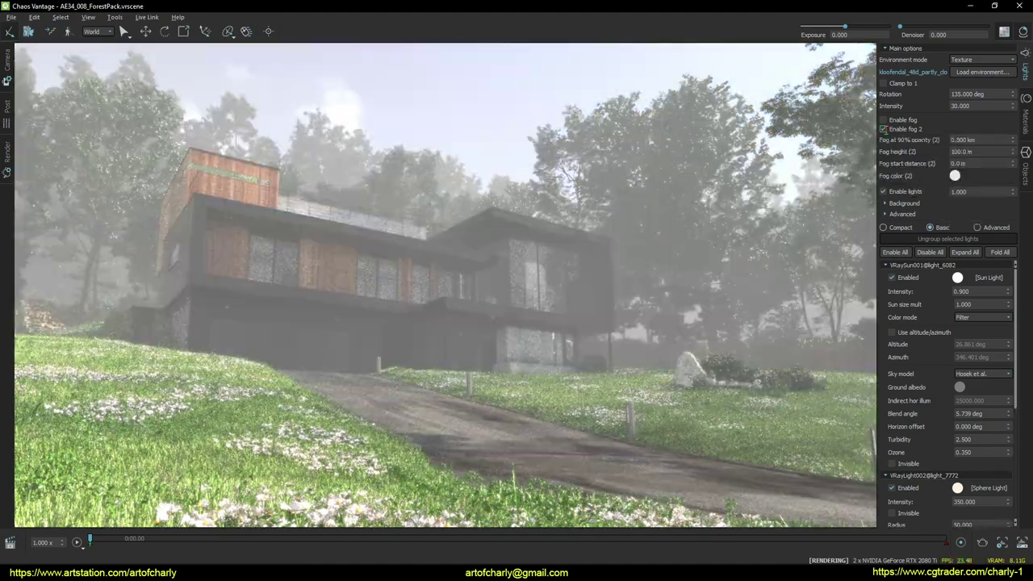
{"action": "left_click", "coordinate": [885, 130]}
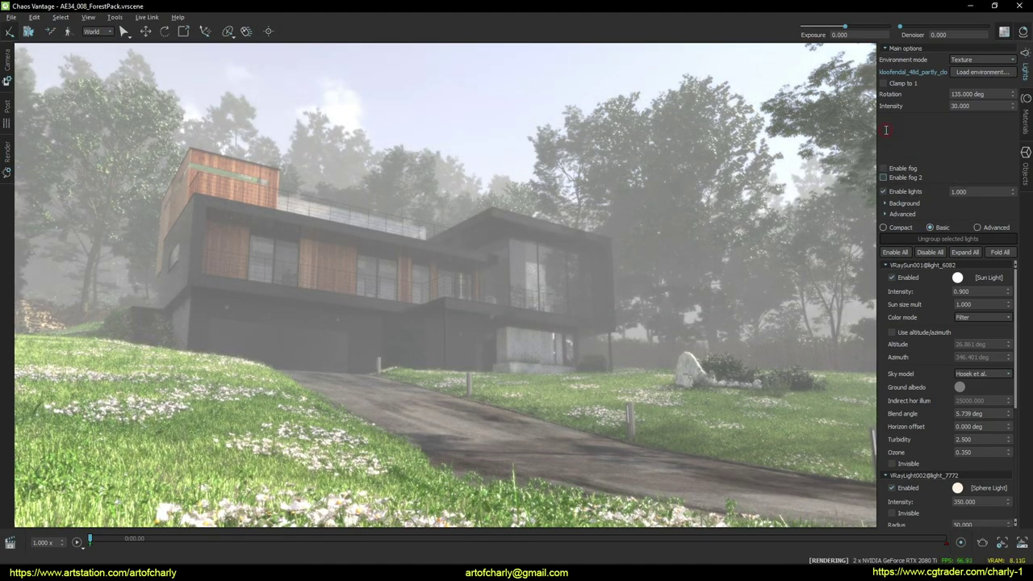
{"action": "left_click", "coordinate": [885, 130]}
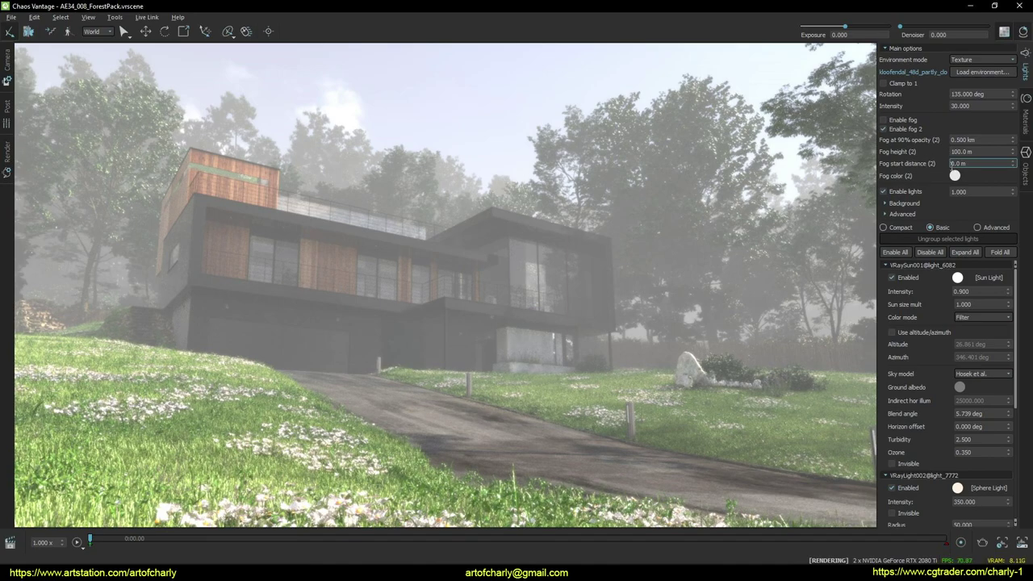
{"action": "left_click", "coordinate": [884, 129]}
{"action": "left_click", "coordinate": [884, 119]}
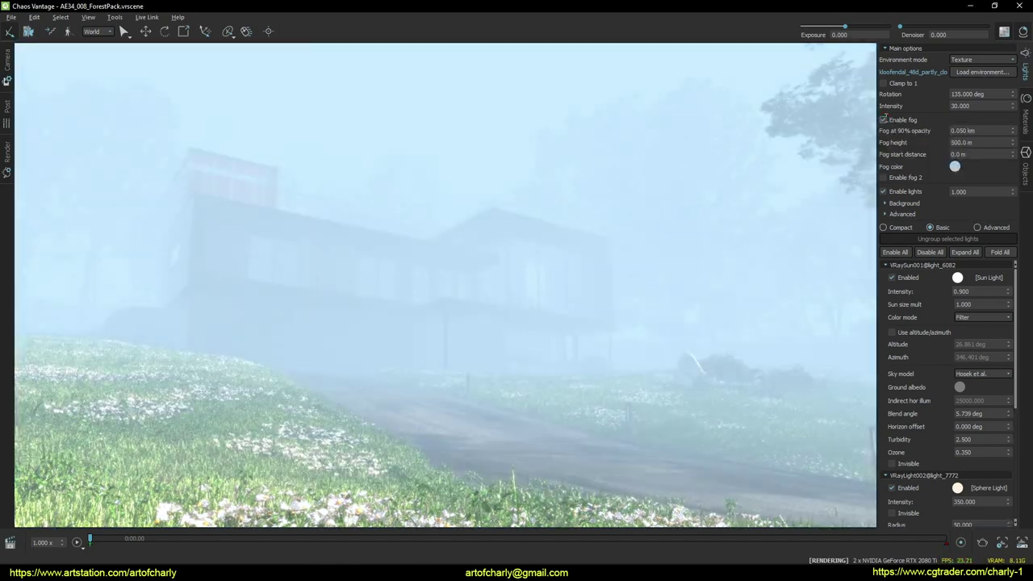
{"action": "left_click", "coordinate": [884, 119]}
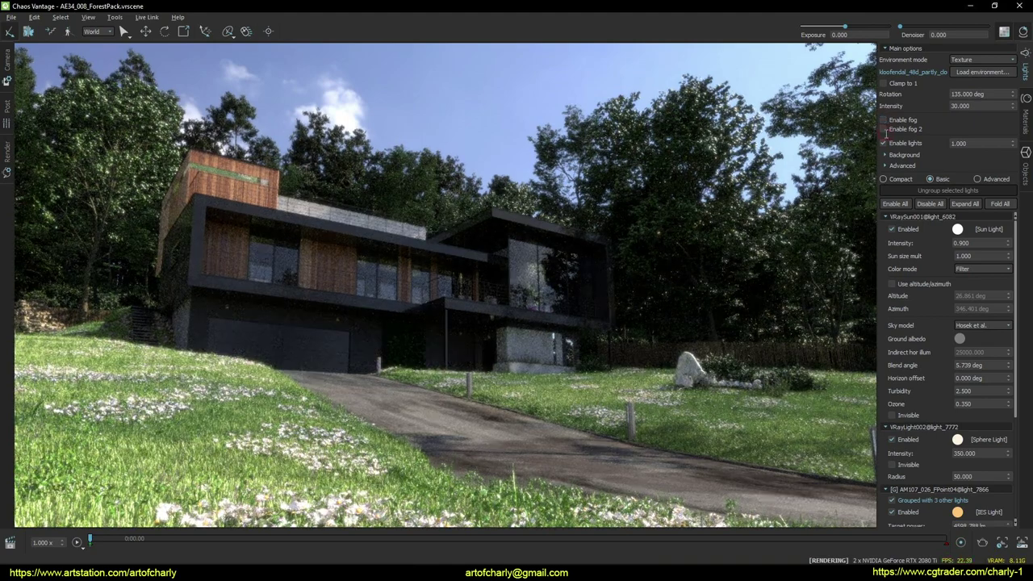
{"action": "left_click", "coordinate": [884, 129]}
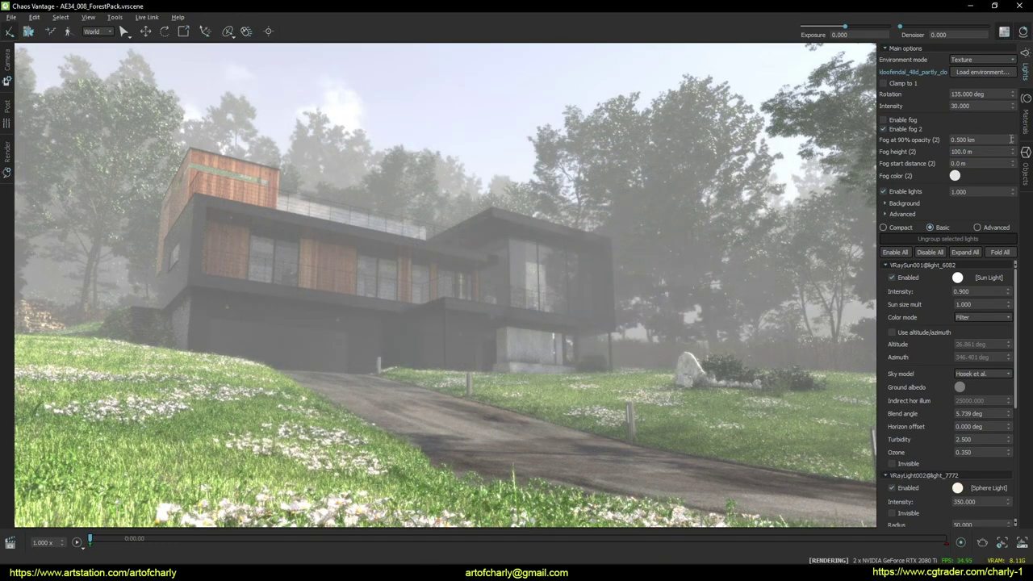
Step: Set Fog at 90% opacity (2) to 0.050 km and turn fog 2 off
{"action": "left_click_drag", "start_coordinate": [1014, 138], "coordinate": [1023, 152]}
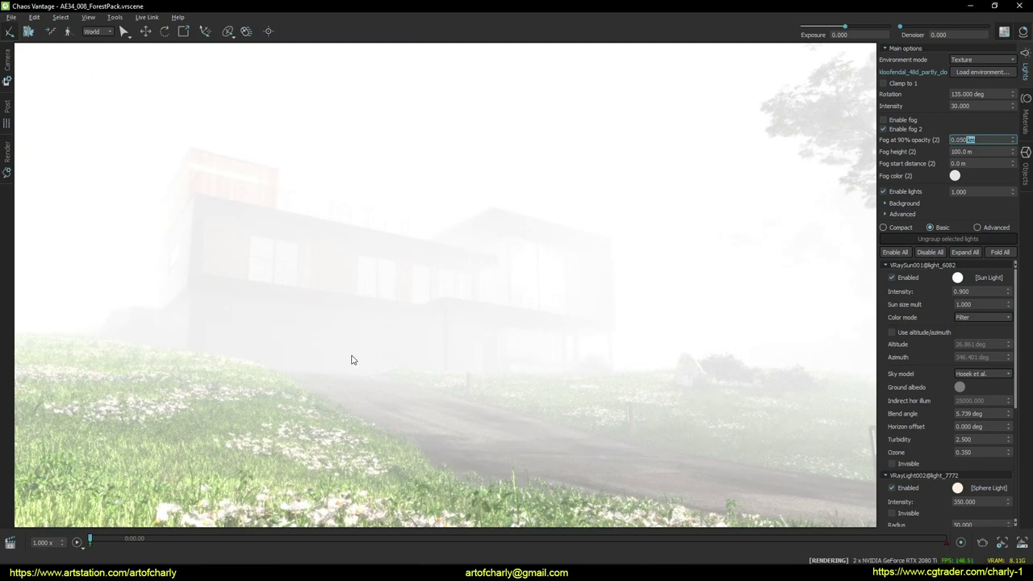
{"action": "left_click", "coordinate": [884, 129]}
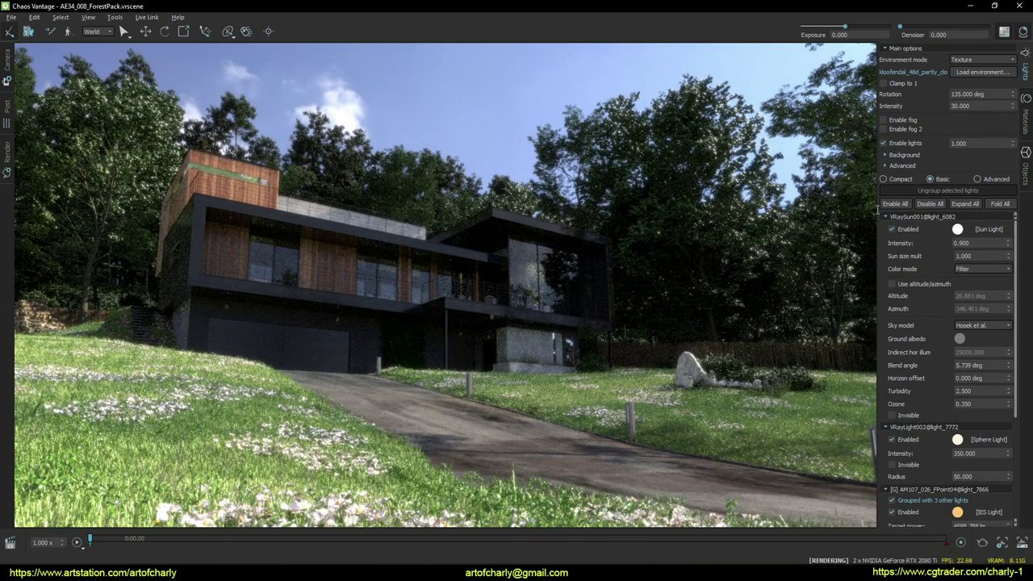
Step: Look through the scene's light settings and switch the environment mode to Physical sky
{"action": "scroll", "coordinate": [915, 285], "scroll_direction": "down", "scroll_amount": 5}
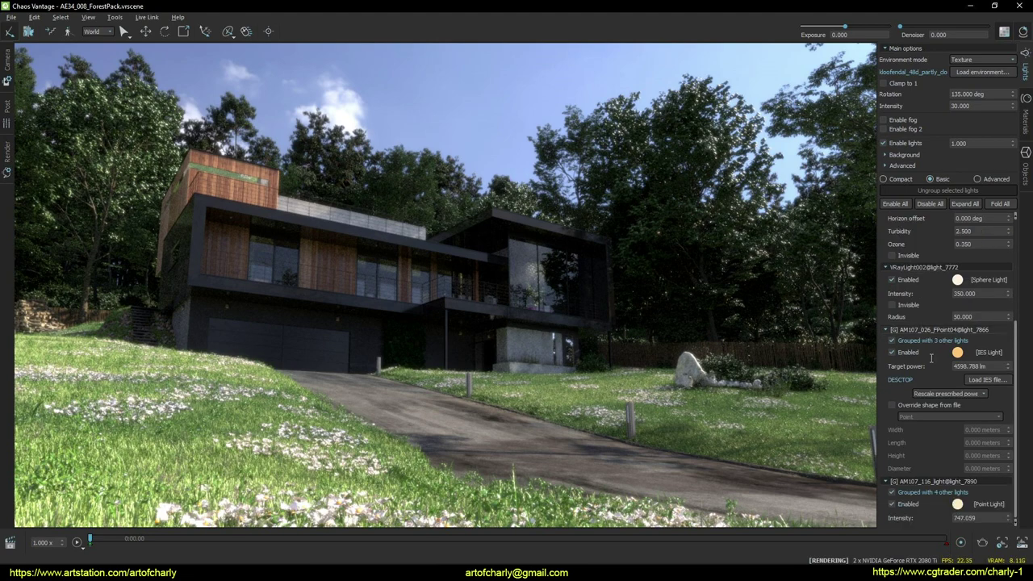
{"action": "scroll", "coordinate": [923, 323], "scroll_direction": "up", "scroll_amount": 5}
{"action": "left_click", "coordinate": [1013, 60]}
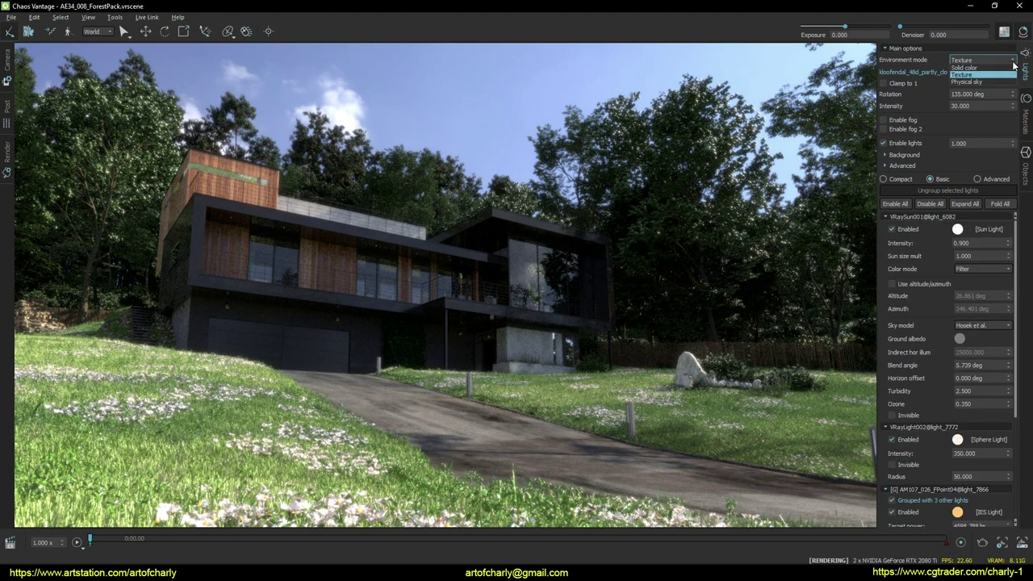
{"action": "left_click", "coordinate": [973, 81]}
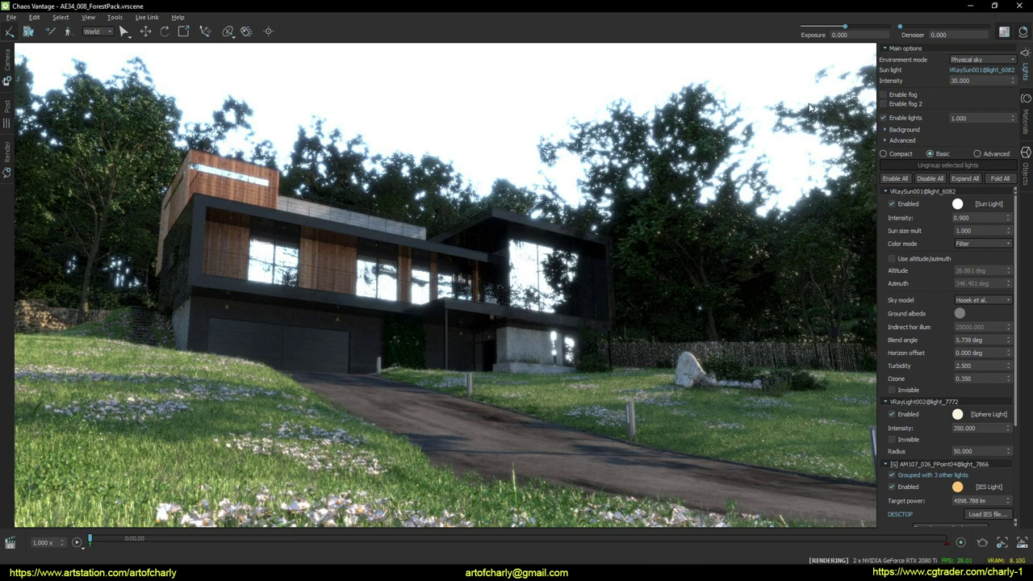
Step: Set the bloom intensity to 0 in the camera's post effects and hide those settings
{"action": "left_click", "coordinate": [7, 115]}
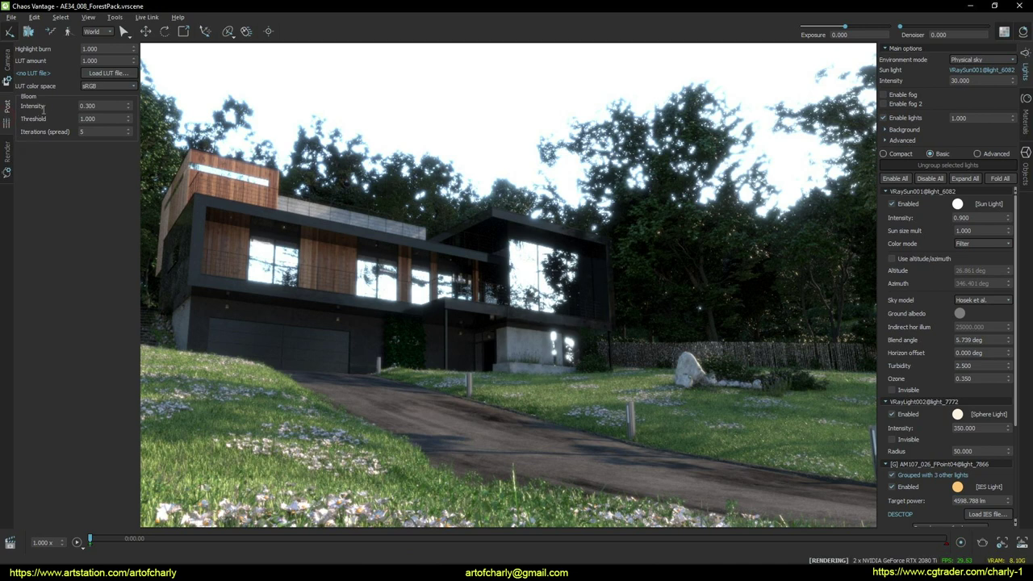
{"action": "left_click_drag", "start_coordinate": [105, 105], "coordinate": [60, 100]}
{"action": "type", "text": "0"}
{"action": "key", "text": "Return"}
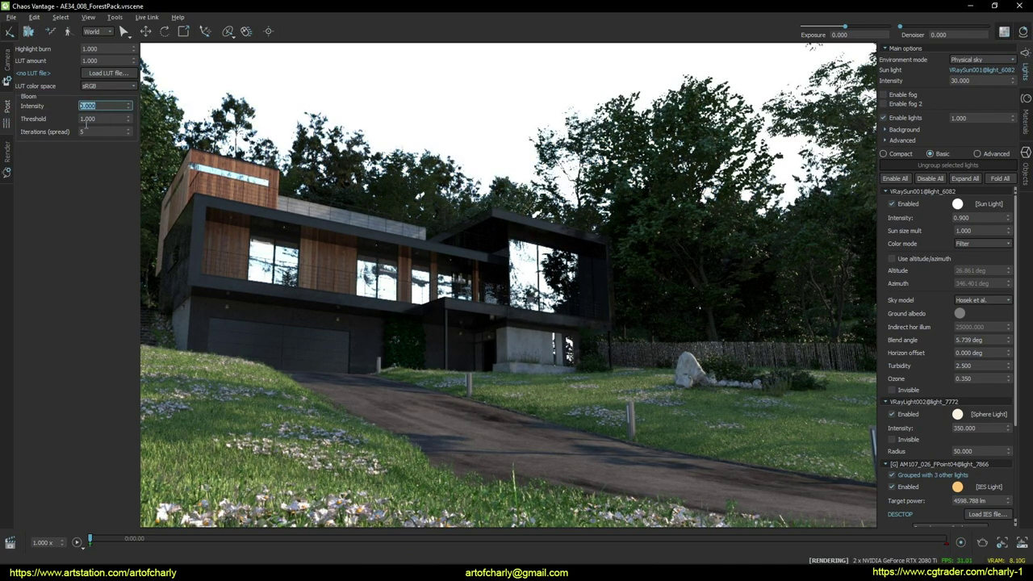
{"action": "left_click", "coordinate": [7, 60]}
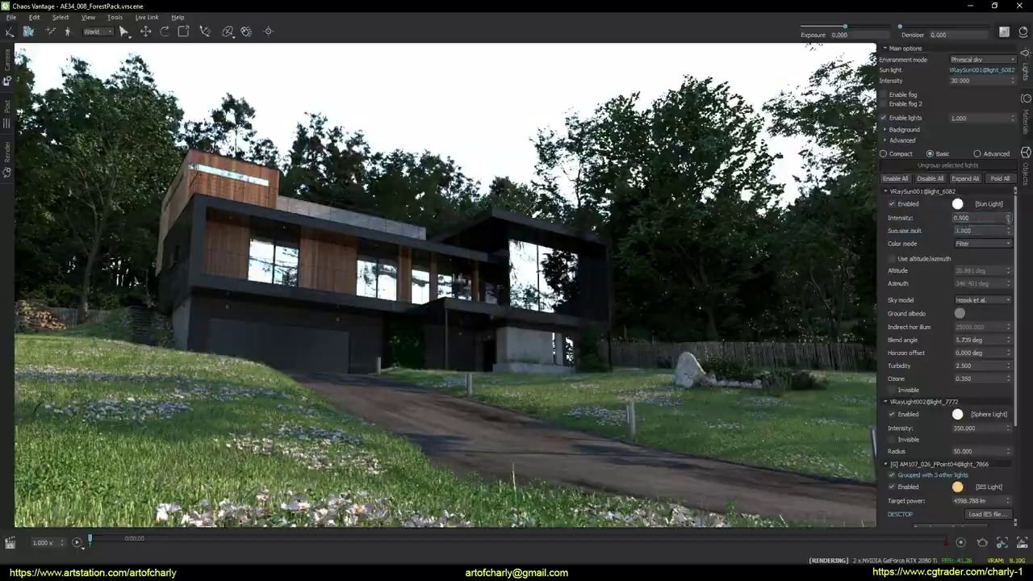
Step: Try a dimmer VRaySun001 light and set its intensity to 2
{"action": "left_click_drag", "start_coordinate": [1008, 218], "coordinate": [1022, 252]}
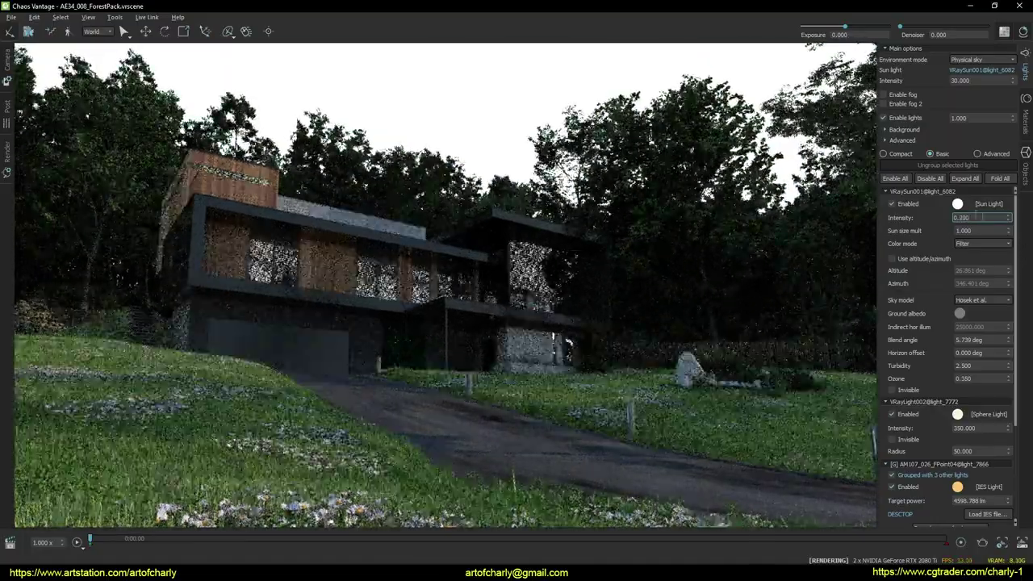
{"action": "type", "text": "2"}
{"action": "key", "text": "Return"}
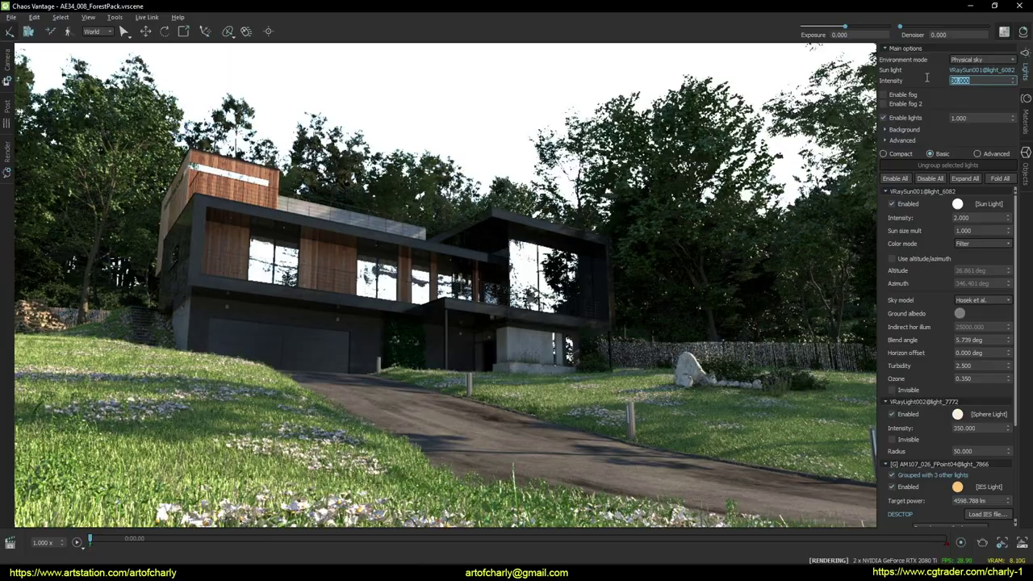
Step: Try physical sky intensities of 1 and 0.1 while checking the sky around the house, and settle on 0.2
{"action": "type", "text": "1"}
{"action": "key", "text": "Return"}
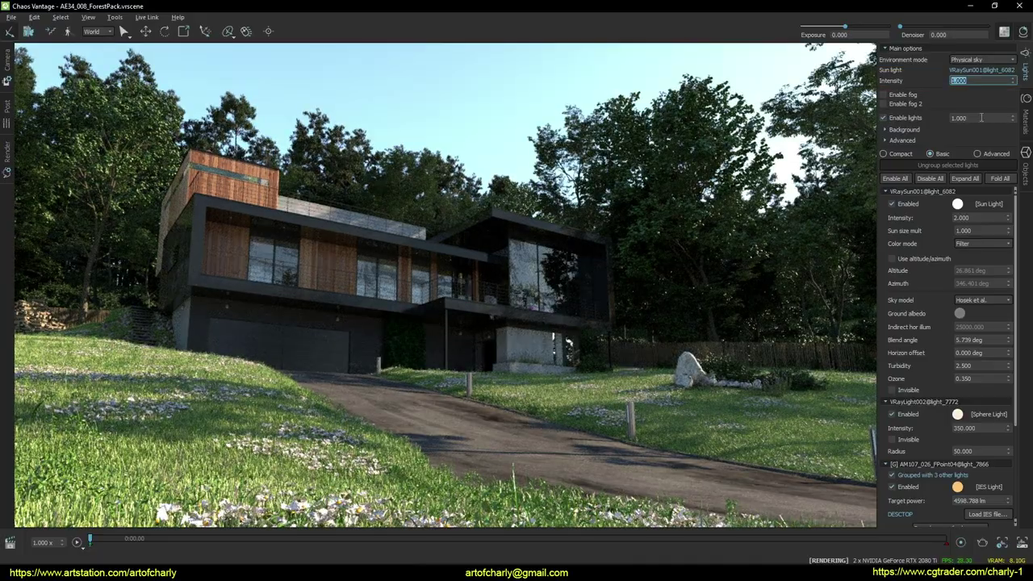
{"action": "left_click_drag", "start_coordinate": [461, 227], "coordinate": [664, 227]}
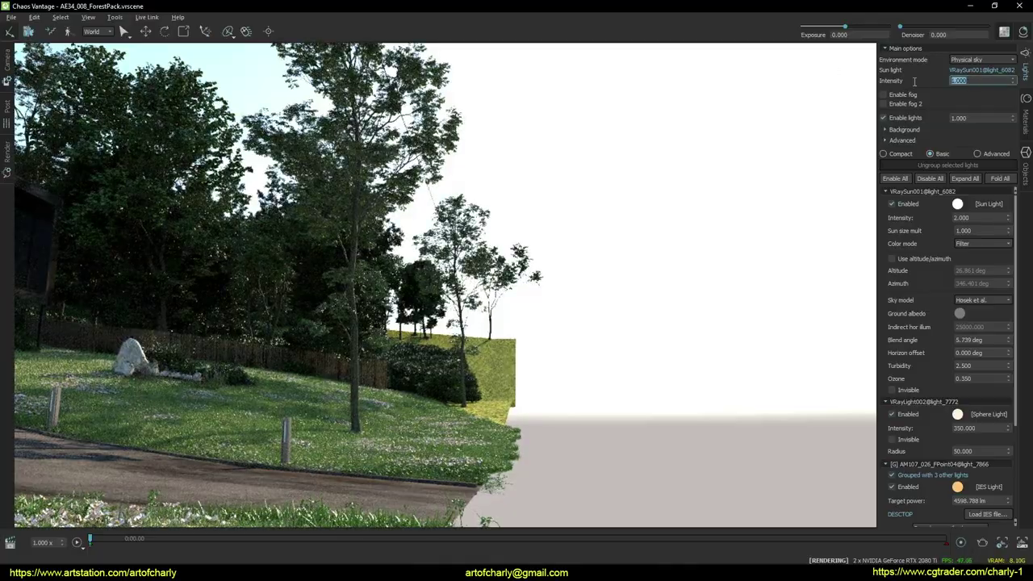
{"action": "type", "text": "0.12"}
{"action": "key", "text": "Return"}
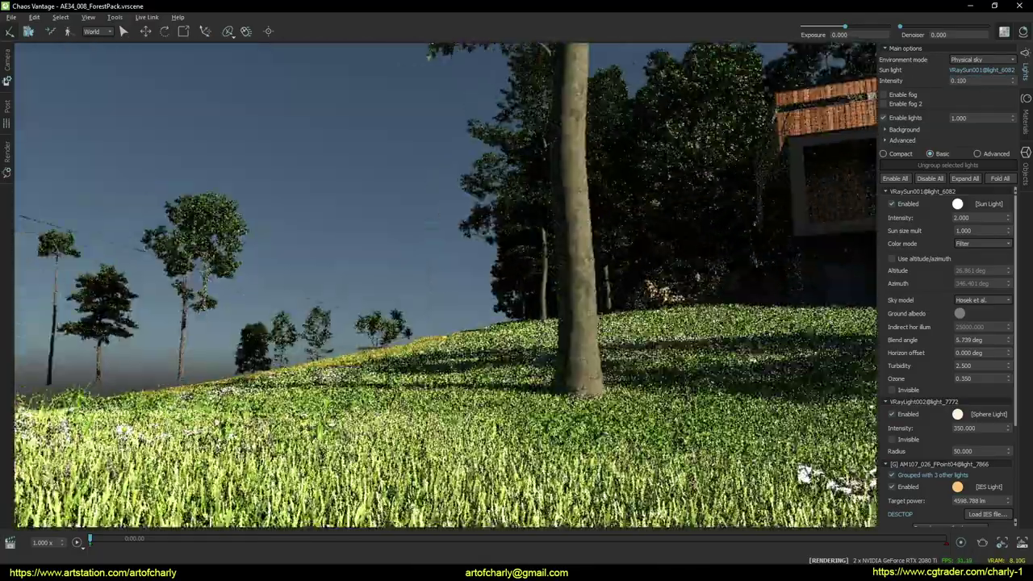
{"action": "left_click_drag", "start_coordinate": [452, 133], "coordinate": [666, 118]}
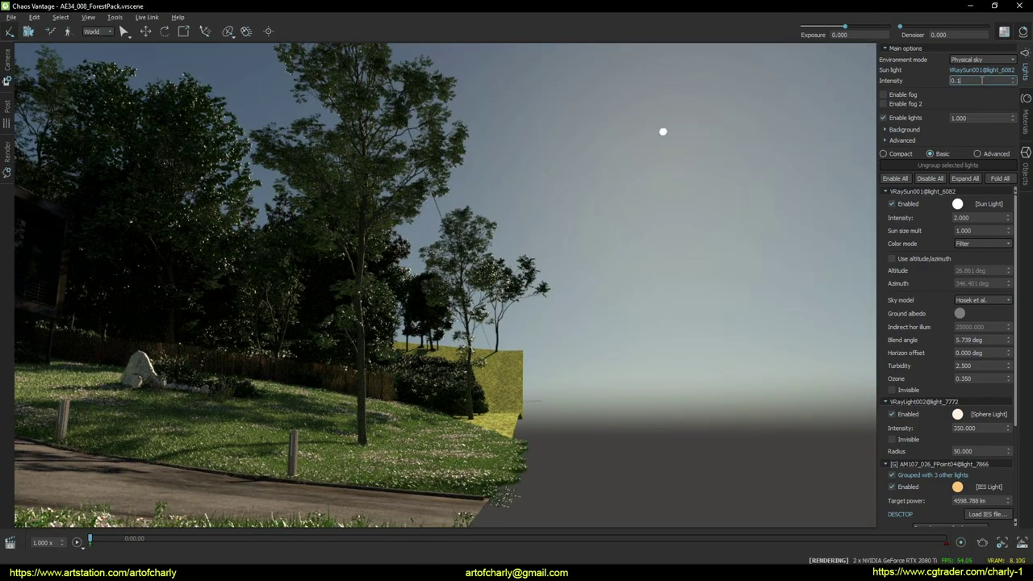
{"action": "key", "text": "BackSpace"}
{"action": "type", "text": "2"}
{"action": "key", "text": "Return"}
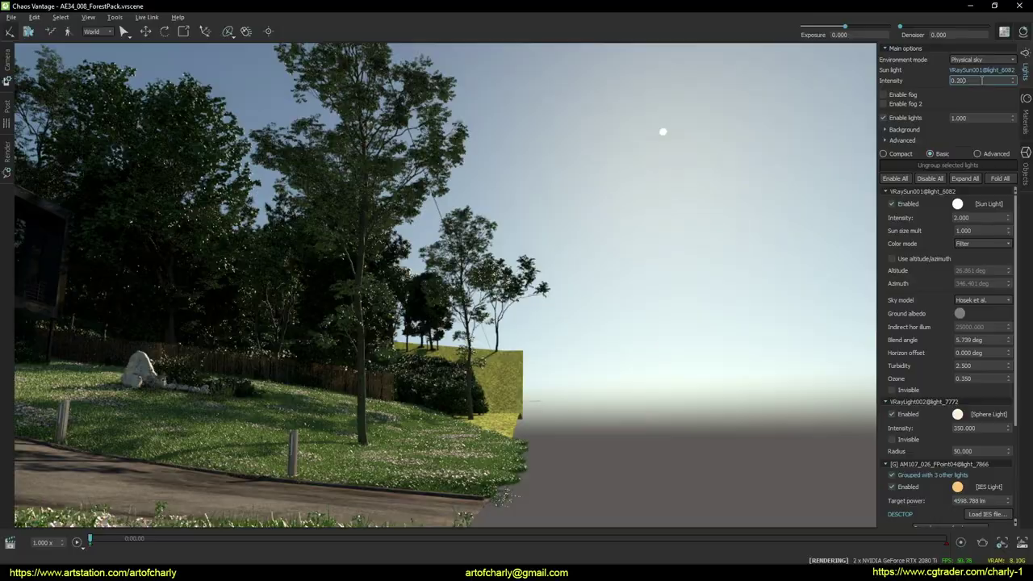
{"action": "left_click_drag", "start_coordinate": [603, 192], "coordinate": [768, 175]}
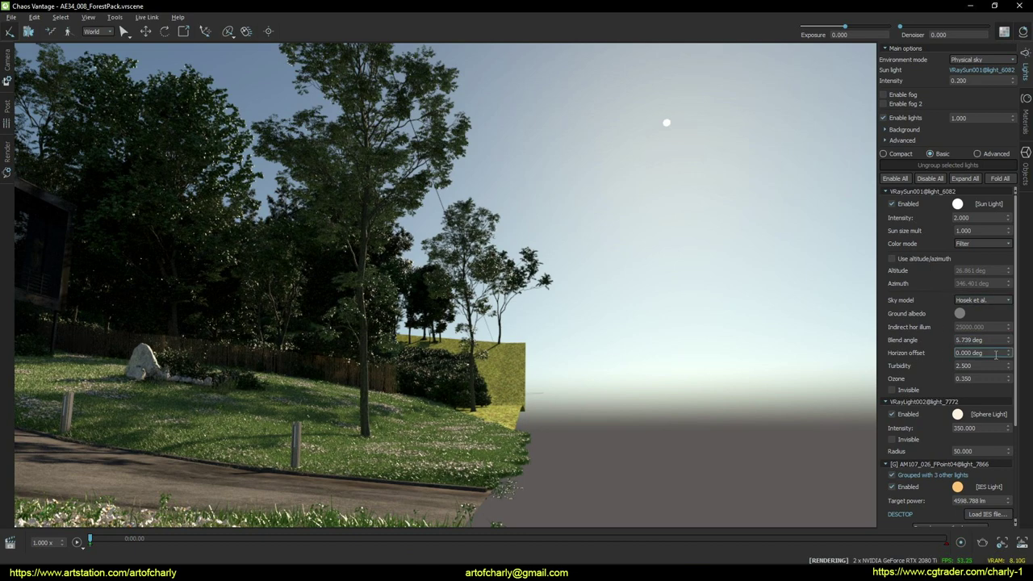
Step: Enable altitude/azimuth control for the sun and set altitude to 27.461 deg and azimuth to 334.501 deg
{"action": "left_click", "coordinate": [892, 259]}
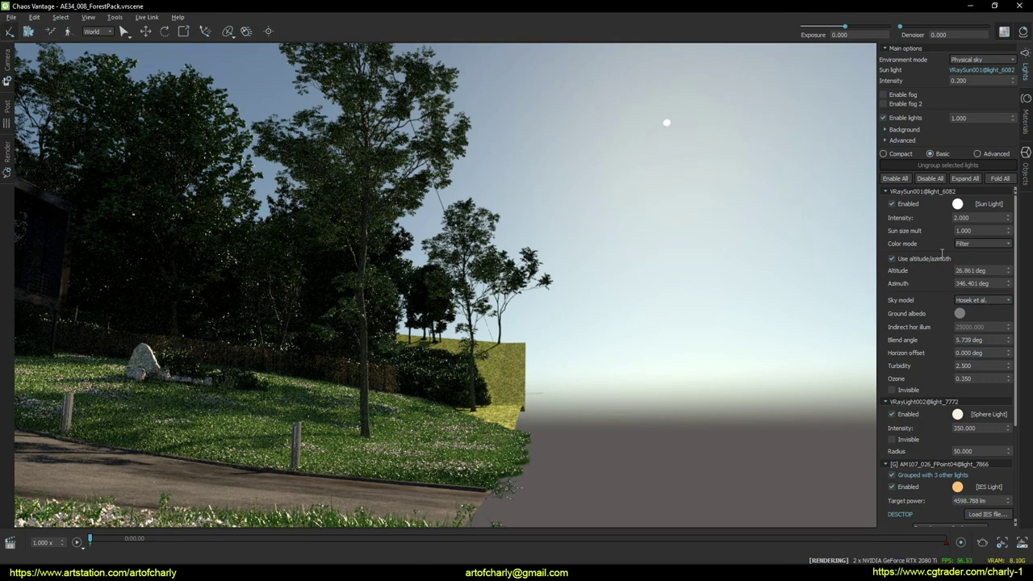
{"action": "left_click_drag", "start_coordinate": [1009, 283], "coordinate": [1020, 399]}
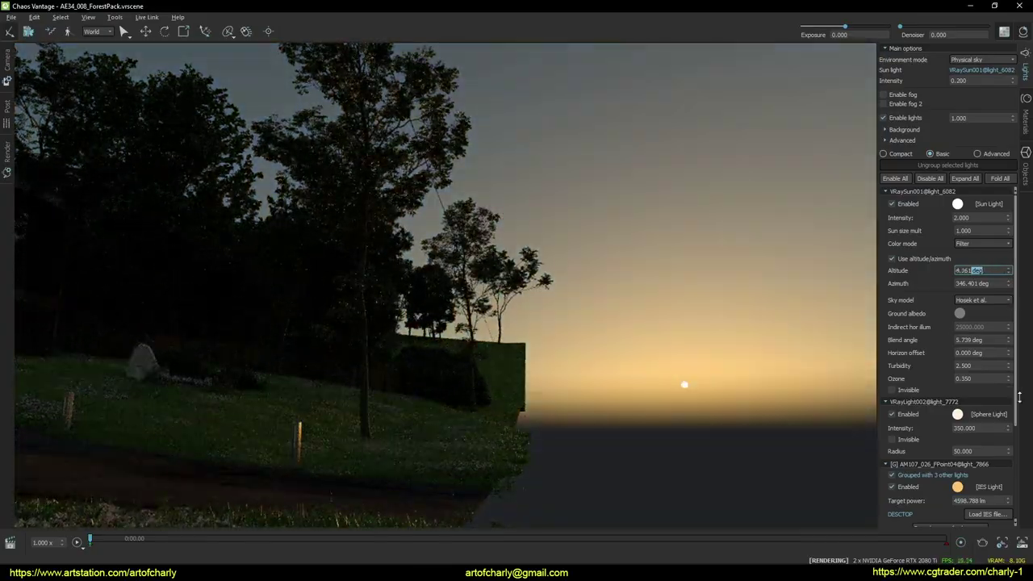
{"action": "left_click_drag", "start_coordinate": [1021, 356], "coordinate": [1009, 332]}
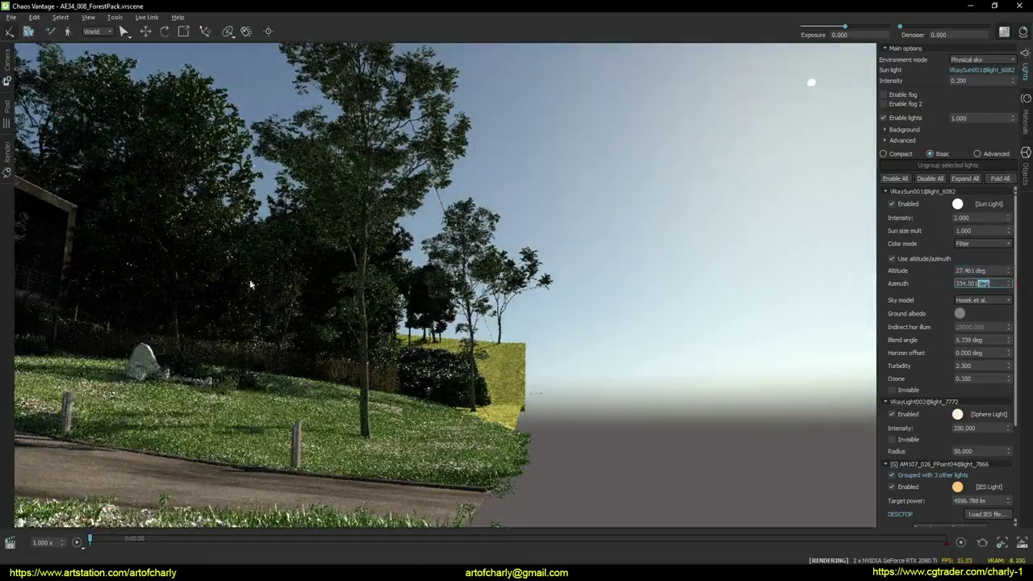
Step: Fly around the house, driveway and flower lawn to examine how the repositioned sun lights them
{"action": "left_click_drag", "start_coordinate": [595, 304], "coordinate": [319, 300]}
{"action": "key", "text": "w"}
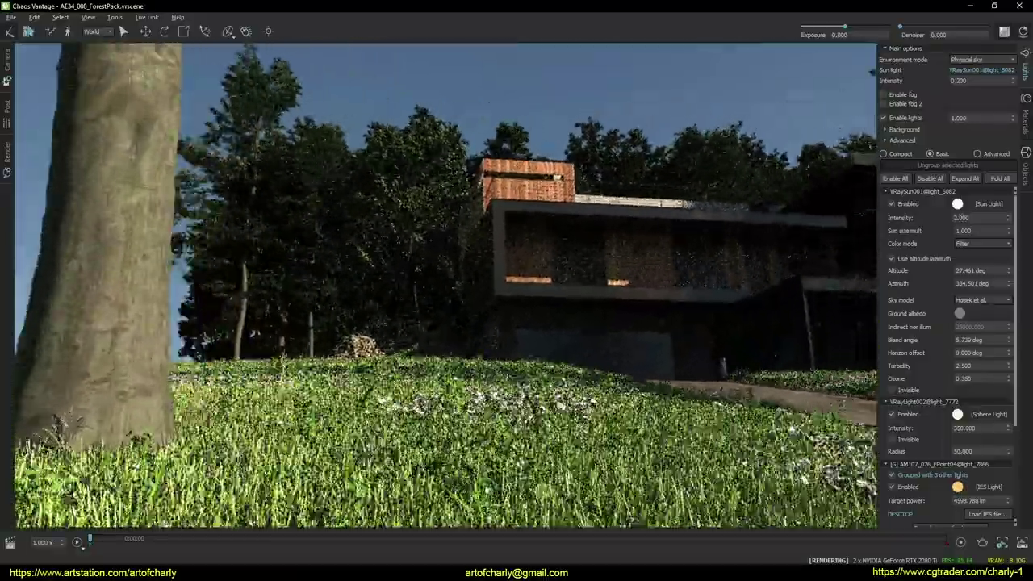
{"action": "key", "text": "w"}
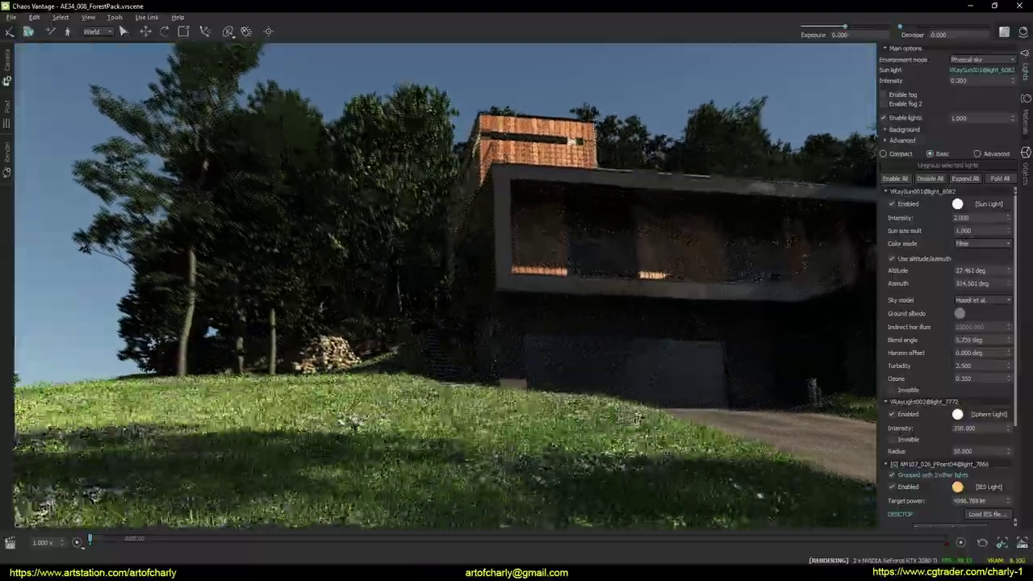
{"action": "key", "text": "w"}
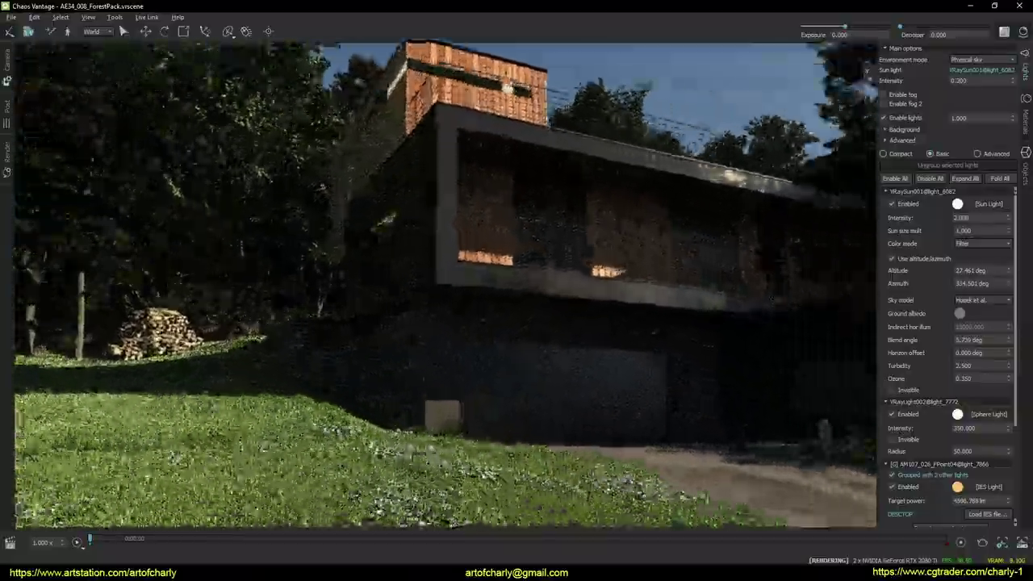
{"action": "key", "text": "w"}
{"action": "left_click_drag", "start_coordinate": [318, 301], "coordinate": [590, 302]}
{"action": "key", "text": "w"}
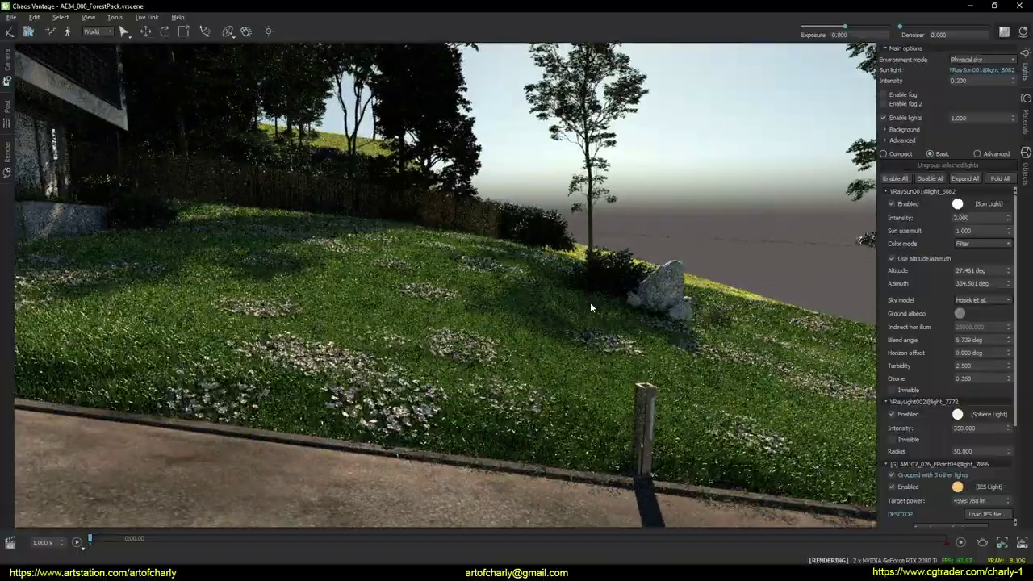
{"action": "key", "text": "w"}
{"action": "left_click_drag", "start_coordinate": [484, 325], "coordinate": [557, 336]}
{"action": "key", "text": "w"}
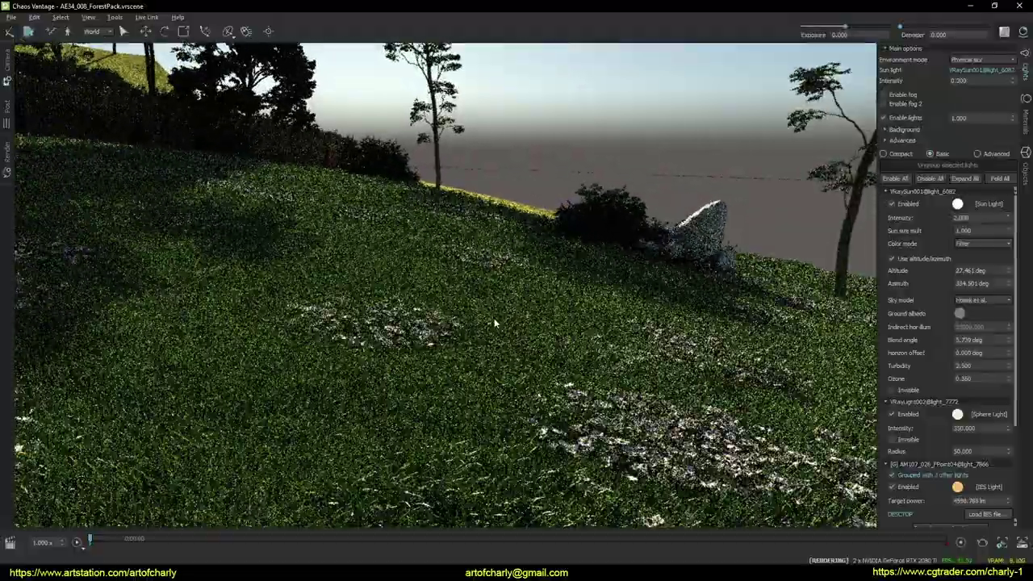
{"action": "key", "text": "w"}
{"action": "mouse_move", "coordinate": [497, 302]}
{"action": "left_mouse_down"}
{"action": "mouse_move", "coordinate": [444, 300]}
{"action": "mouse_move", "coordinate": [494, 321]}
{"action": "mouse_move", "coordinate": [504, 300]}
{"action": "left_mouse_up"}
{"action": "key", "text": "w"}
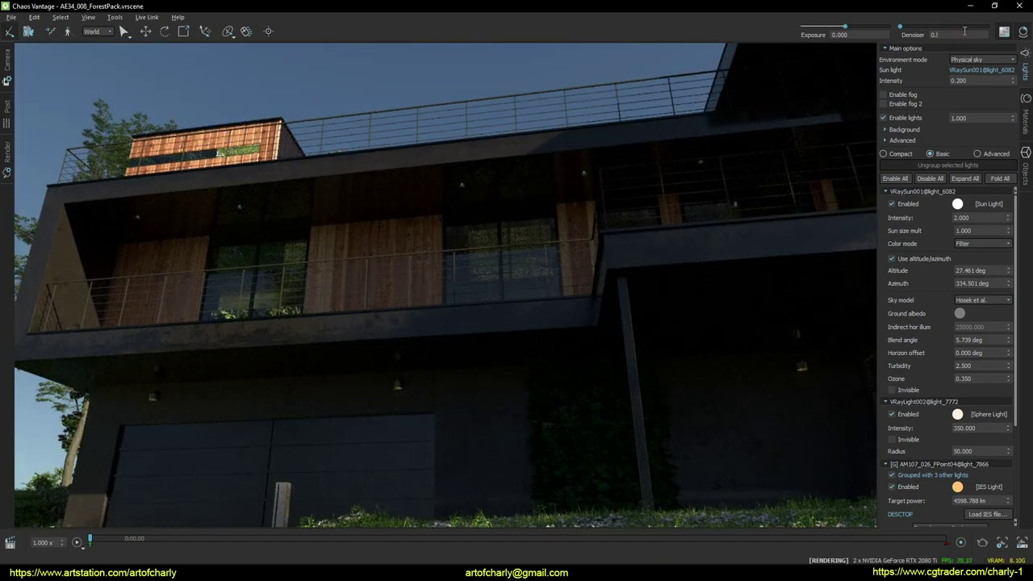
Step: Set the Denoiser to 0.5 and inspect the driveway, the lawn and the lavender beside the house
{"action": "type", "text": "5"}
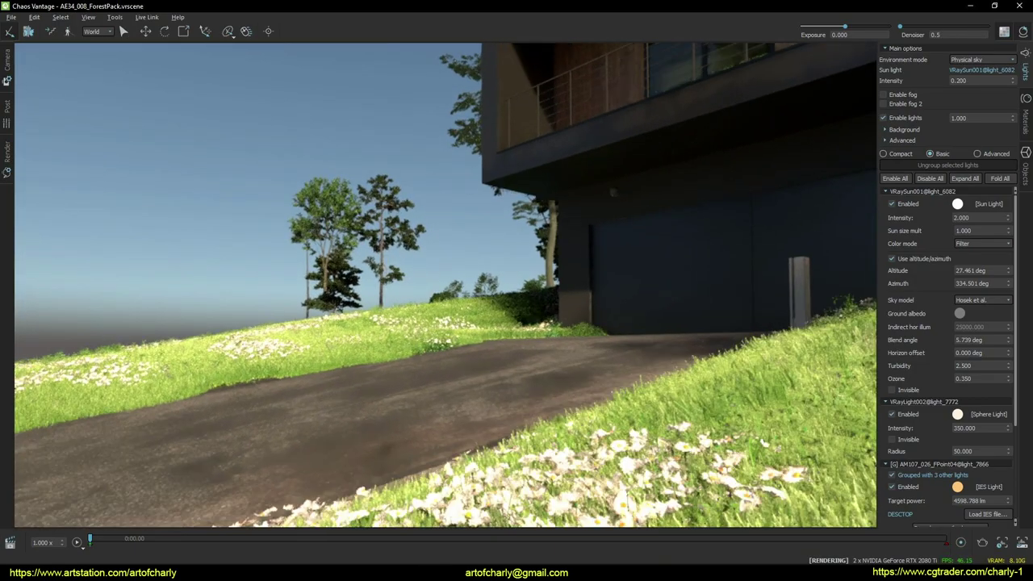
{"action": "left_click_drag", "start_coordinate": [323, 275], "coordinate": [507, 275]}
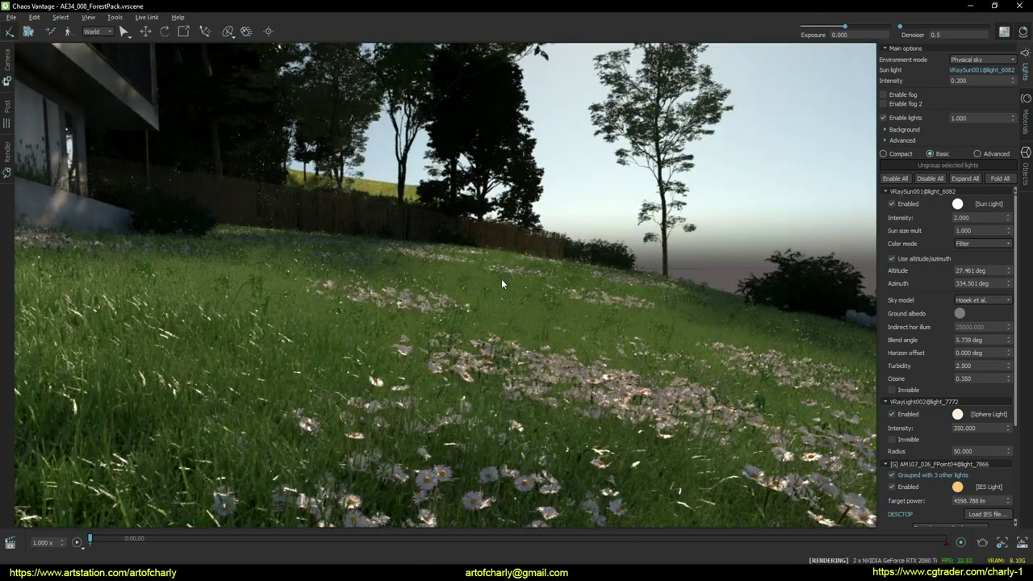
{"action": "left_click_drag", "start_coordinate": [526, 291], "coordinate": [612, 273]}
{"action": "key", "text": "w"}
{"action": "key", "text": "e"}
{"action": "key", "text": "a"}
{"action": "left_click_drag", "start_coordinate": [549, 278], "coordinate": [560, 272]}
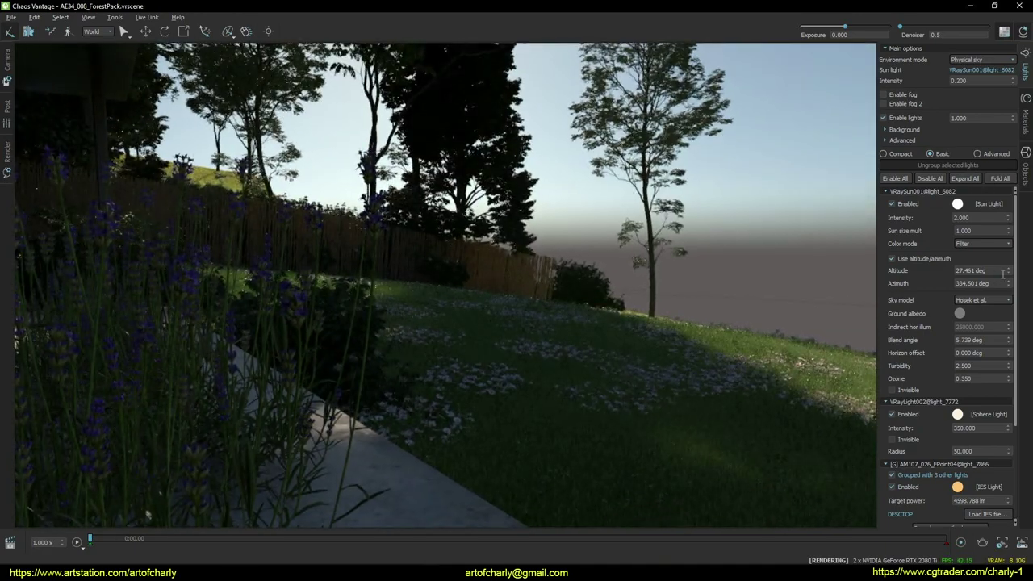
Step: Lower the sun's altitude to 6.061 deg and set its azimuth to 303.401 deg
{"action": "left_click_drag", "start_coordinate": [1008, 276], "coordinate": [1008, 285]}
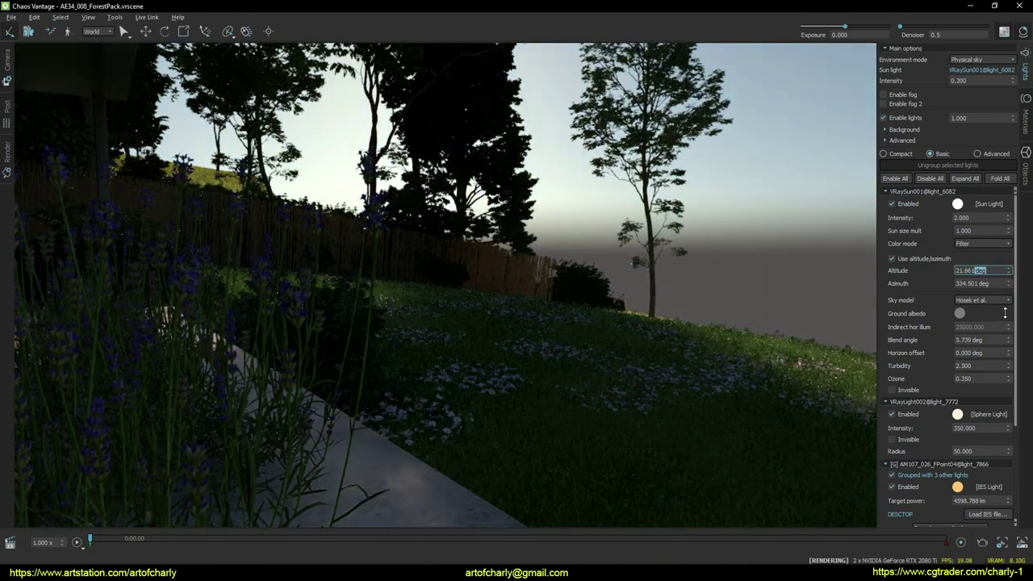
{"action": "mouse_move", "coordinate": [998, 377]}
{"action": "left_mouse_down"}
{"action": "mouse_move", "coordinate": [1012, 402]}
{"action": "mouse_move", "coordinate": [1013, 376]}
{"action": "left_mouse_up"}
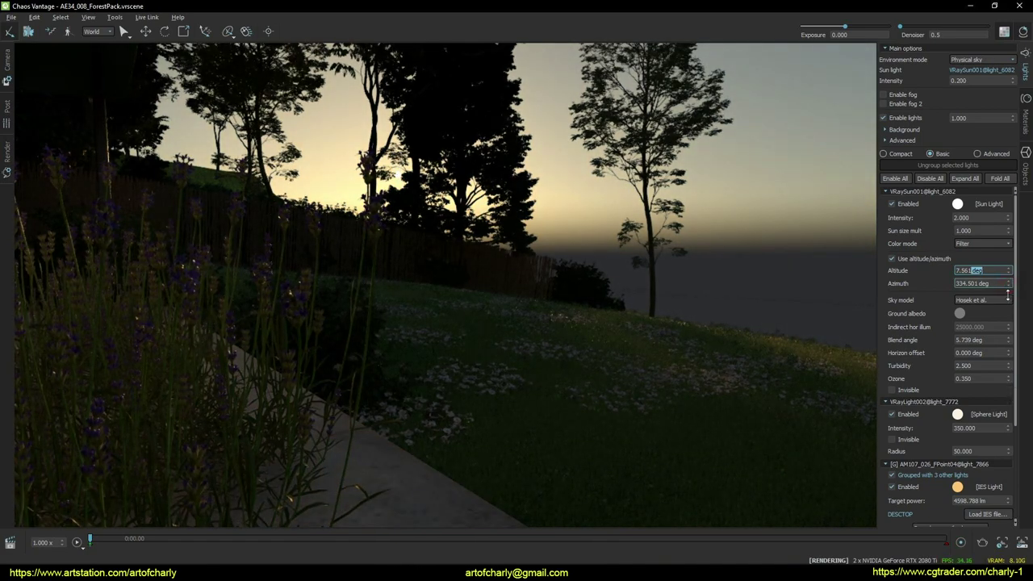
{"action": "left_click_drag", "start_coordinate": [1008, 297], "coordinate": [992, 452]}
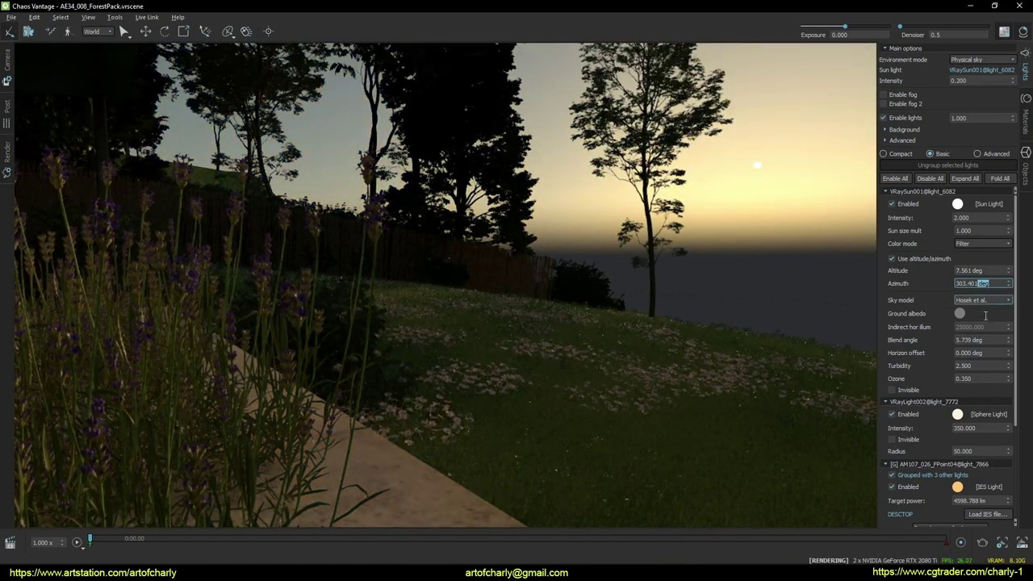
{"action": "mouse_move", "coordinate": [1009, 275]}
{"action": "left_mouse_down"}
{"action": "mouse_move", "coordinate": [1008, 303]}
{"action": "mouse_move", "coordinate": [1008, 284]}
{"action": "left_mouse_up"}
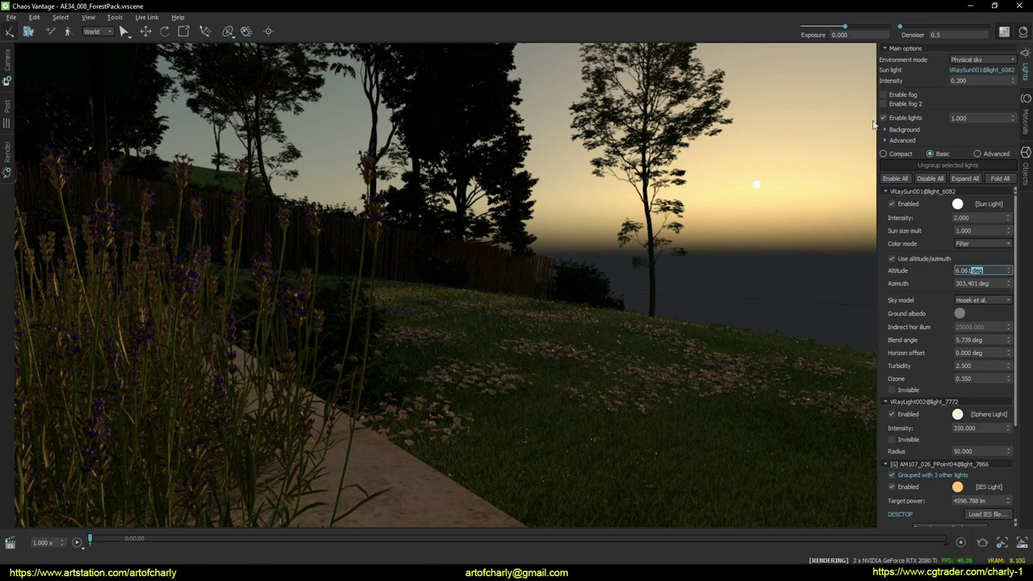
Step: Enable fog, try 0.100 km at 90% opacity before settling on 0.050 km, and set the Denoiser to 0
{"action": "left_click", "coordinate": [884, 95]}
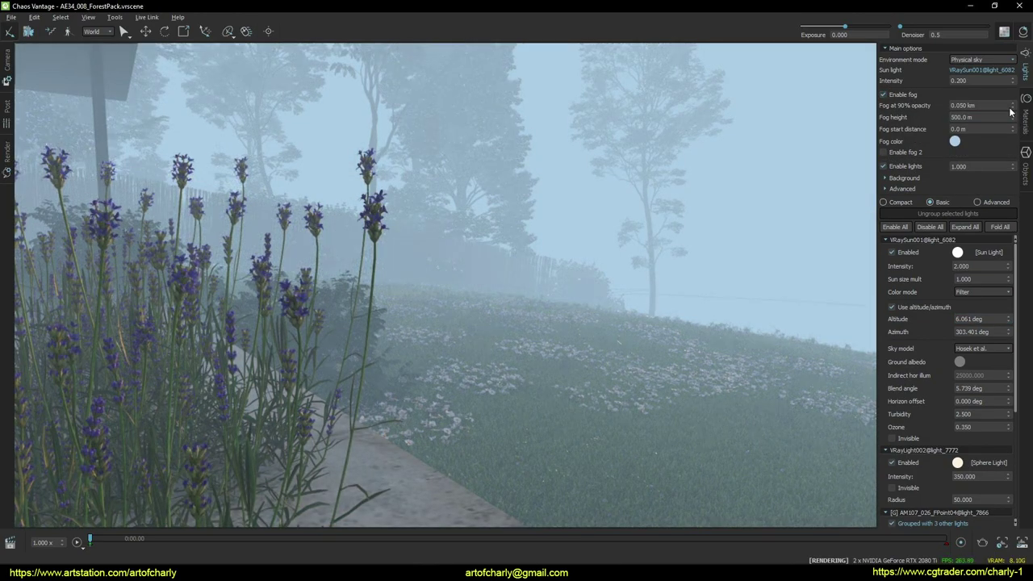
{"action": "mouse_move", "coordinate": [1013, 106]}
{"action": "left_mouse_down"}
{"action": "mouse_move", "coordinate": [1012, 81]}
{"action": "mouse_move", "coordinate": [1015, 94]}
{"action": "left_mouse_up"}
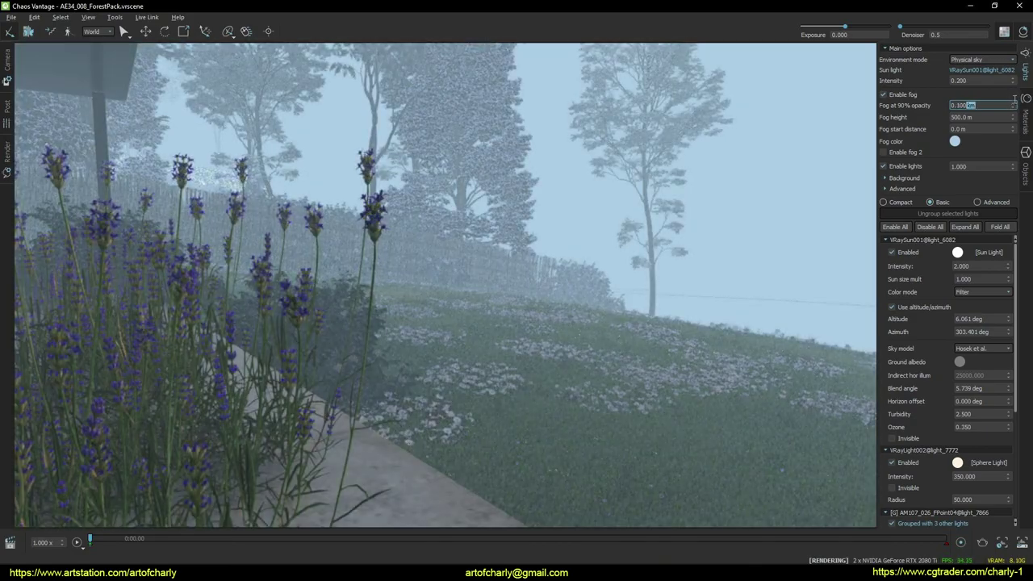
{"action": "left_click", "coordinate": [955, 38]}
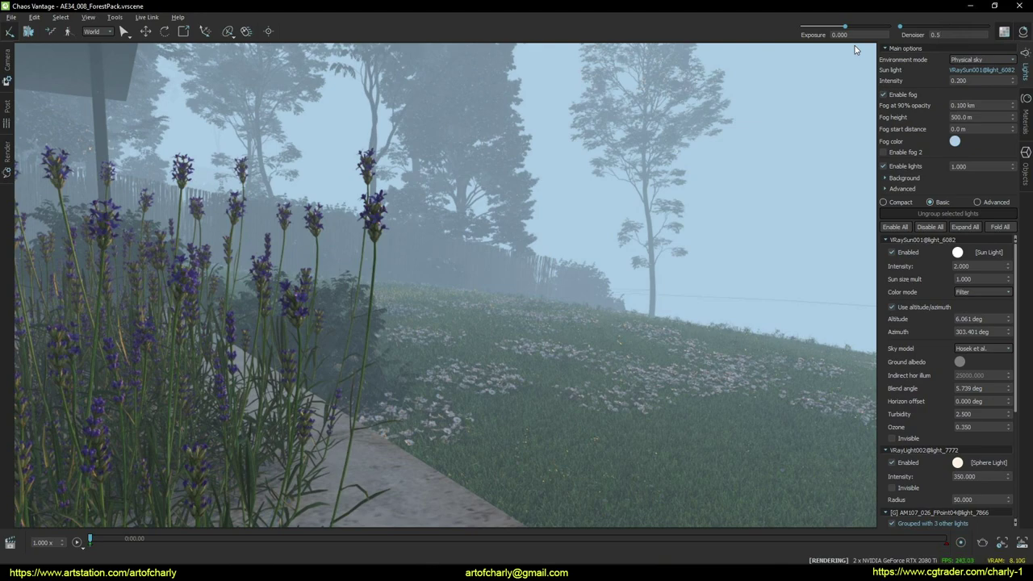
{"action": "key", "text": "Return"}
{"action": "left_click_drag", "start_coordinate": [1015, 105], "coordinate": [1014, 111]}
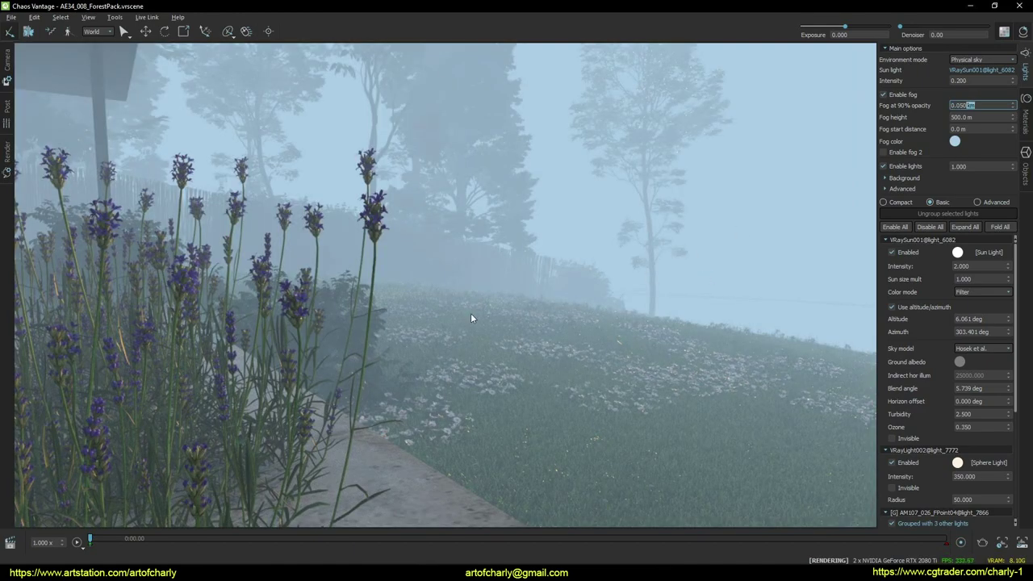
Step: Bring the camera into a close-up of the lavender blossoms growing along the sunlit house wall
{"action": "right_click_drag", "start_coordinate": [473, 290], "coordinate": [648, 202]}
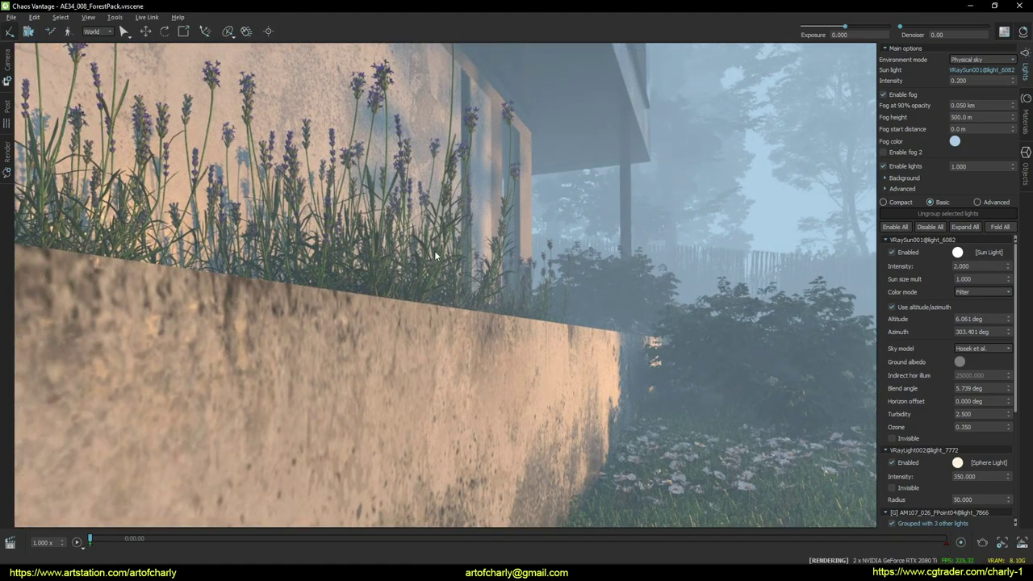
{"action": "right_click_drag", "start_coordinate": [694, 333], "coordinate": [655, 302]}
{"action": "key", "text": "e"}
{"action": "key", "text": "w"}
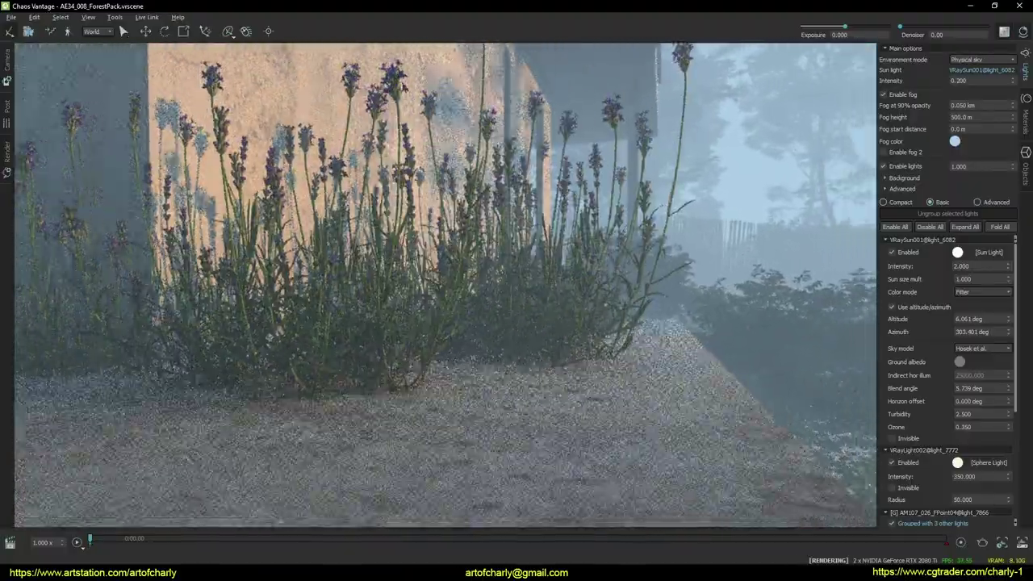
{"action": "key", "text": "w"}
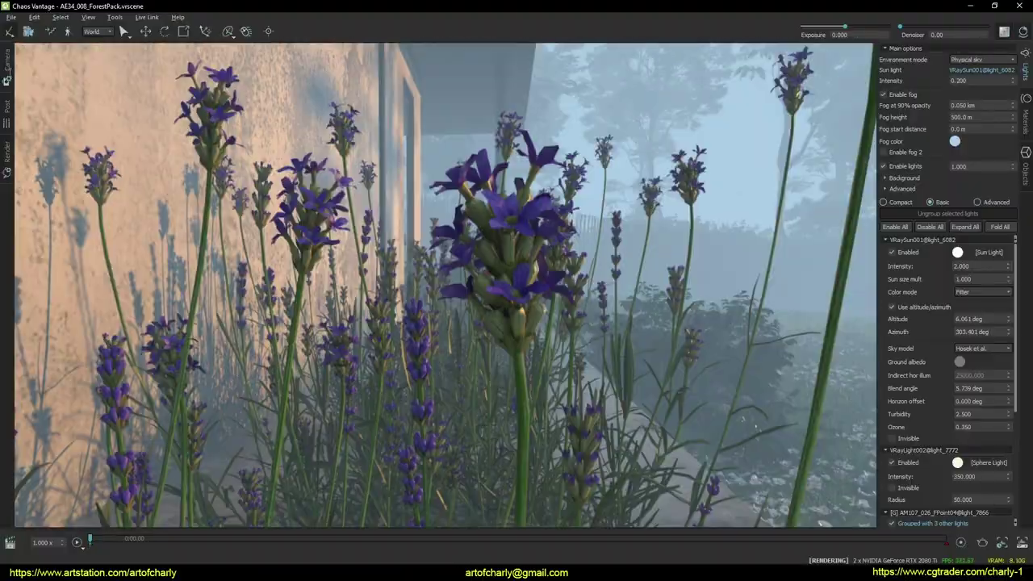
Step: Enable depth of field for the current camera
{"action": "left_click", "coordinate": [7, 64]}
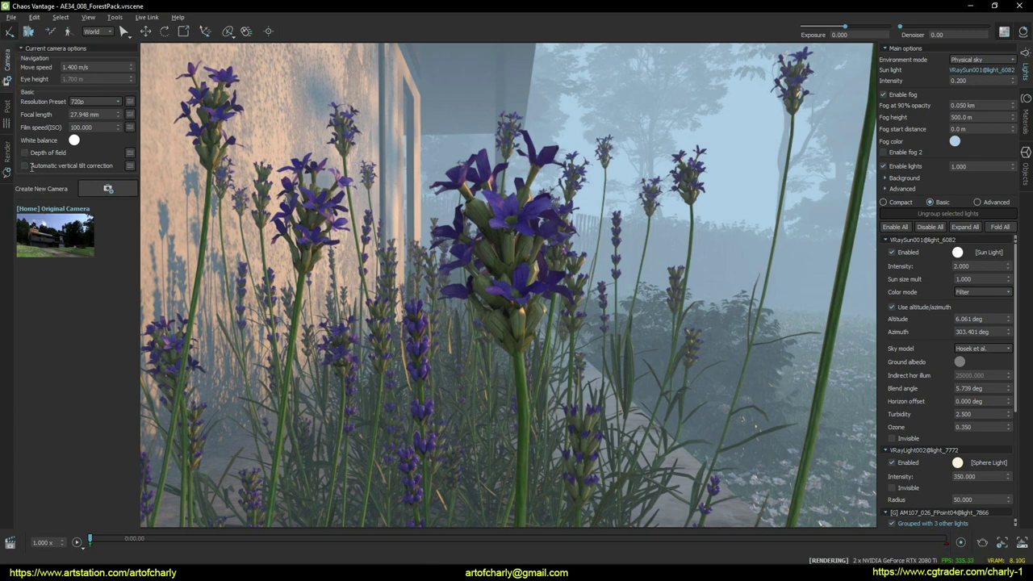
{"action": "mouse_move", "coordinate": [20, 160]}
{"action": "left_mouse_down"}
{"action": "mouse_move", "coordinate": [51, 163]}
{"action": "mouse_move", "coordinate": [80, 150]}
{"action": "left_mouse_up"}
{"action": "key", "text": "Escape"}
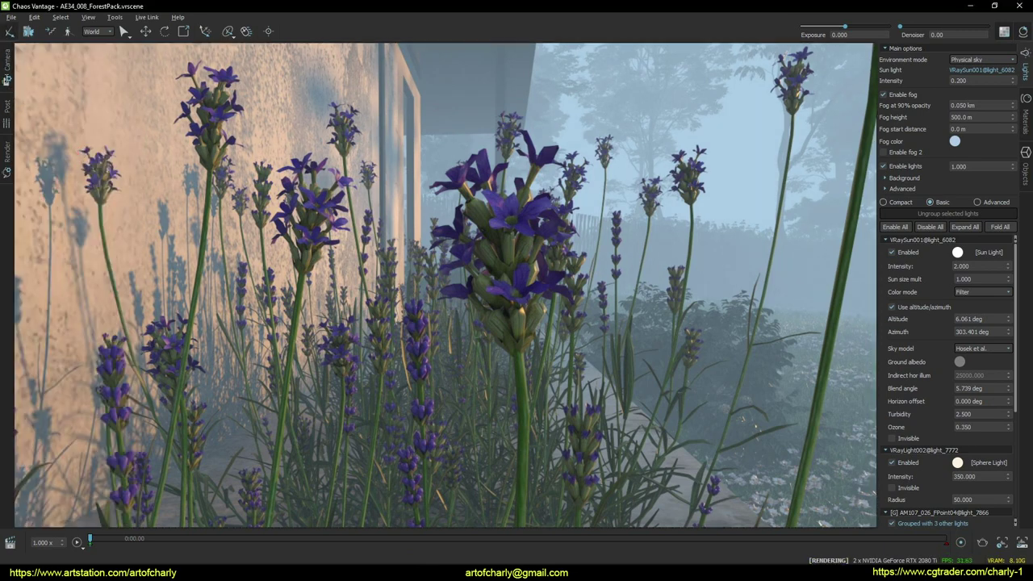
{"action": "left_click", "coordinate": [6, 83]}
{"action": "left_click", "coordinate": [24, 153]}
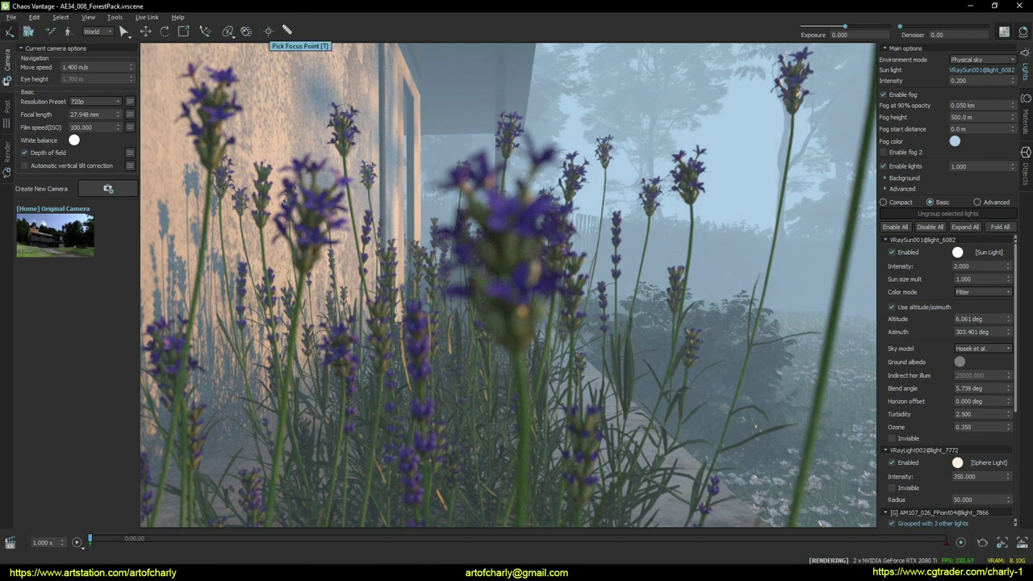
Step: Pick the large front lavender blossom as the focus point and set the Denoiser to 0
{"action": "left_click", "coordinate": [269, 30]}
{"action": "key", "text": "Escape"}
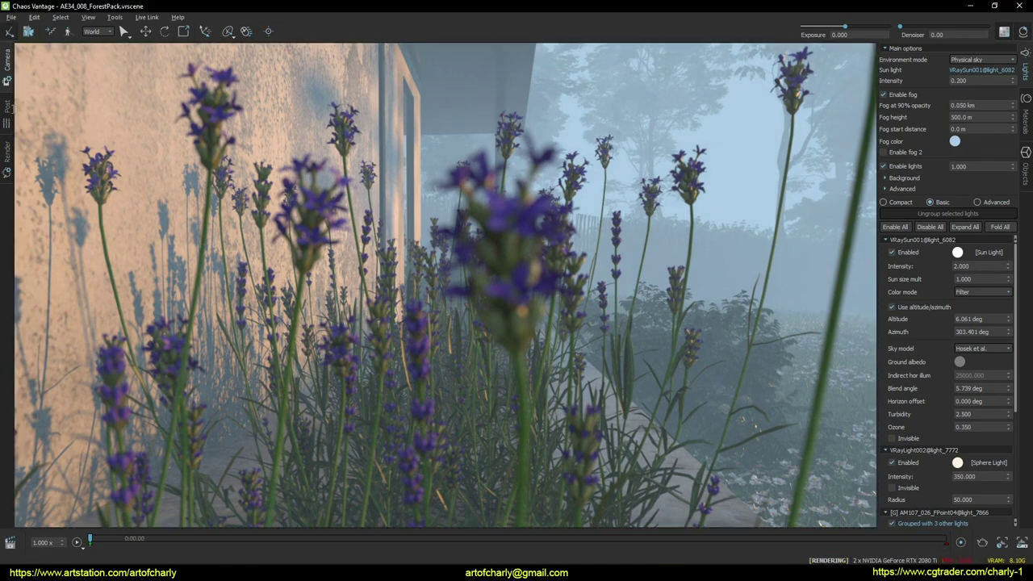
{"action": "left_click", "coordinate": [533, 288]}
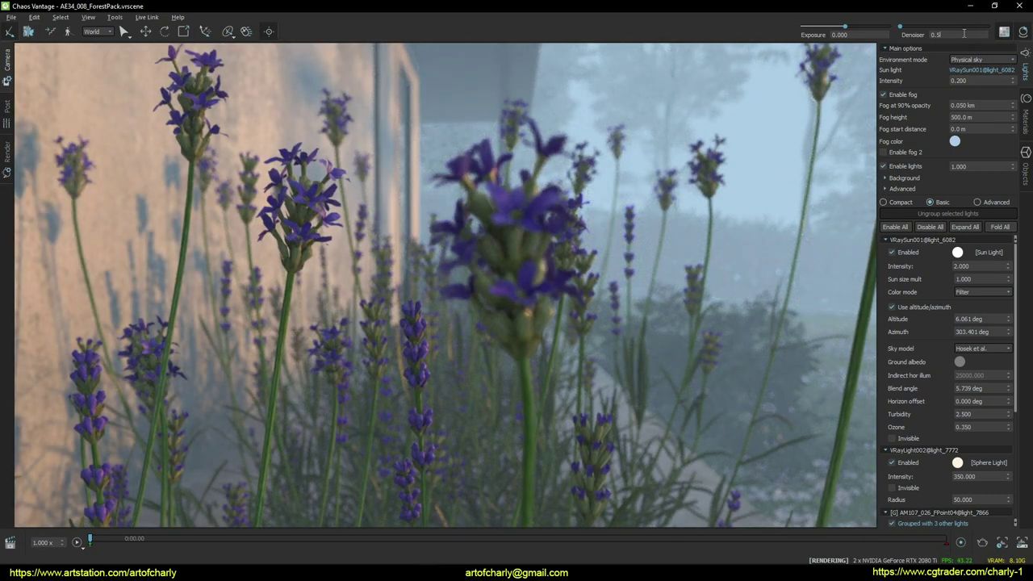
{"action": "key", "text": "Return"}
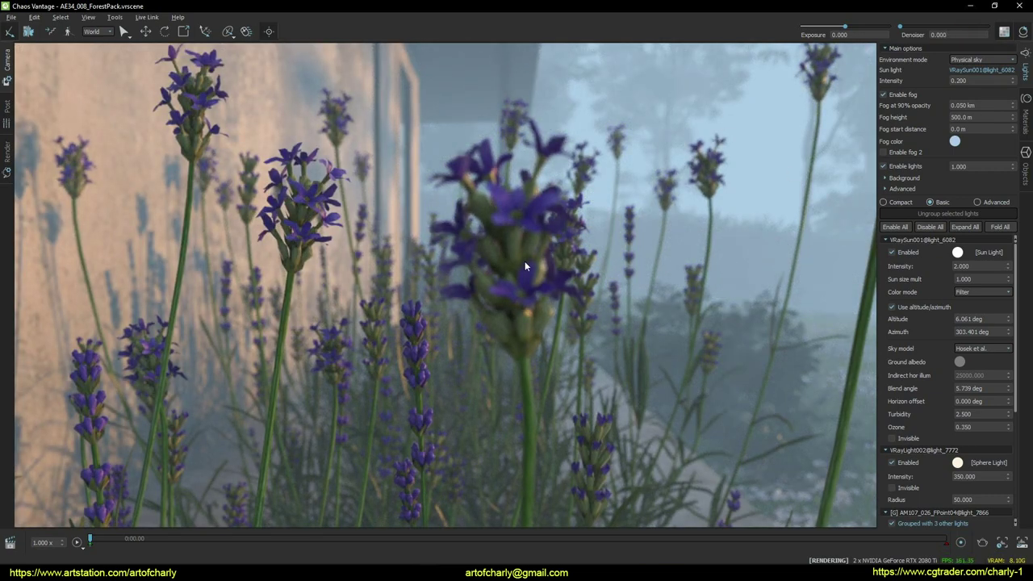
{"action": "left_click", "coordinate": [525, 262]}
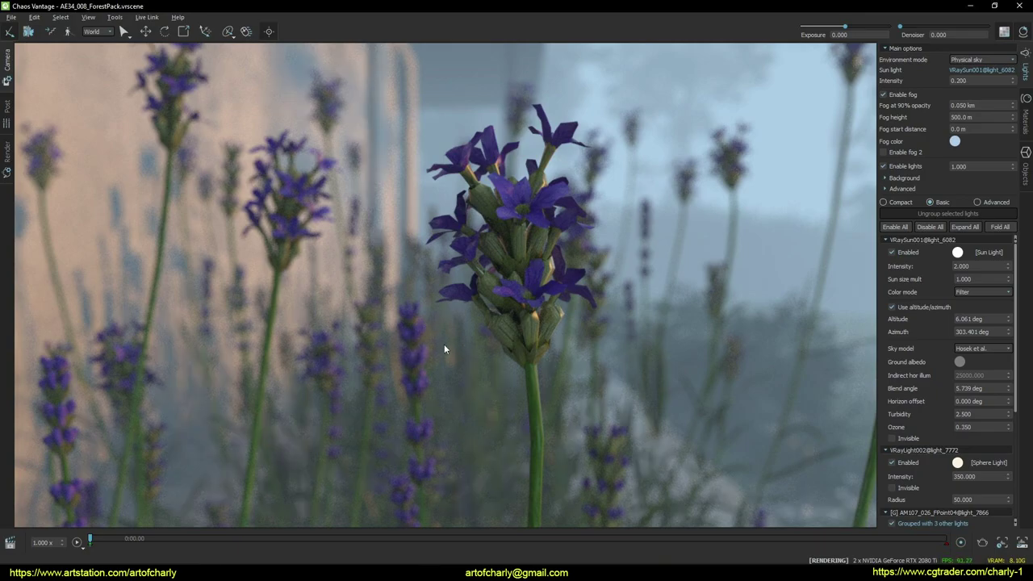
Step: Look around the lavender to examine the depth-of-field blur, ending with the large blossom in frame
{"action": "right_click_drag", "start_coordinate": [444, 346], "coordinate": [439, 289]}
{"action": "left_click", "coordinate": [360, 167]}
{"action": "left_click", "coordinate": [253, 338]}
{"action": "left_click", "coordinate": [196, 373]}
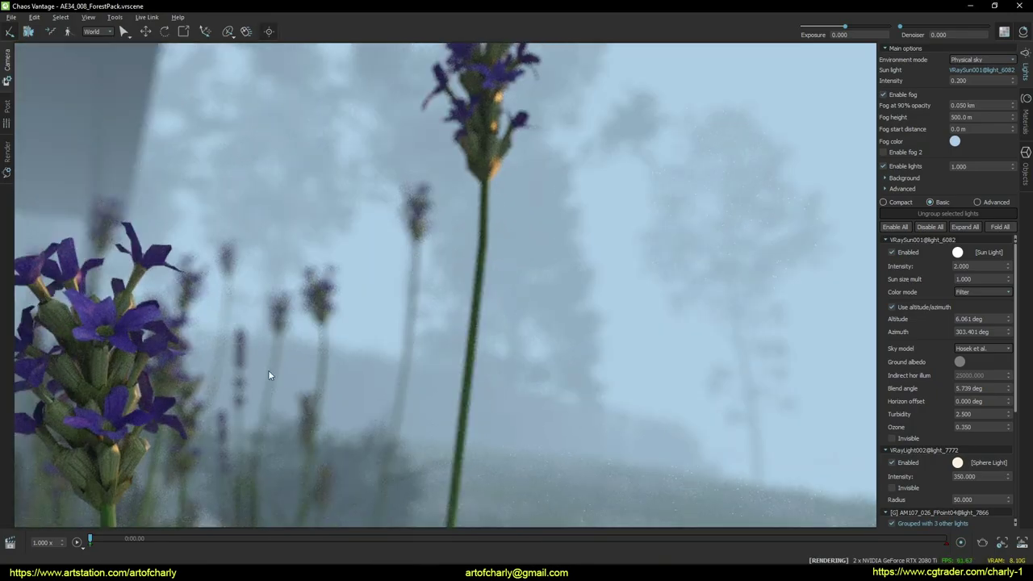
{"action": "right_click_drag", "start_coordinate": [350, 374], "coordinate": [323, 389]}
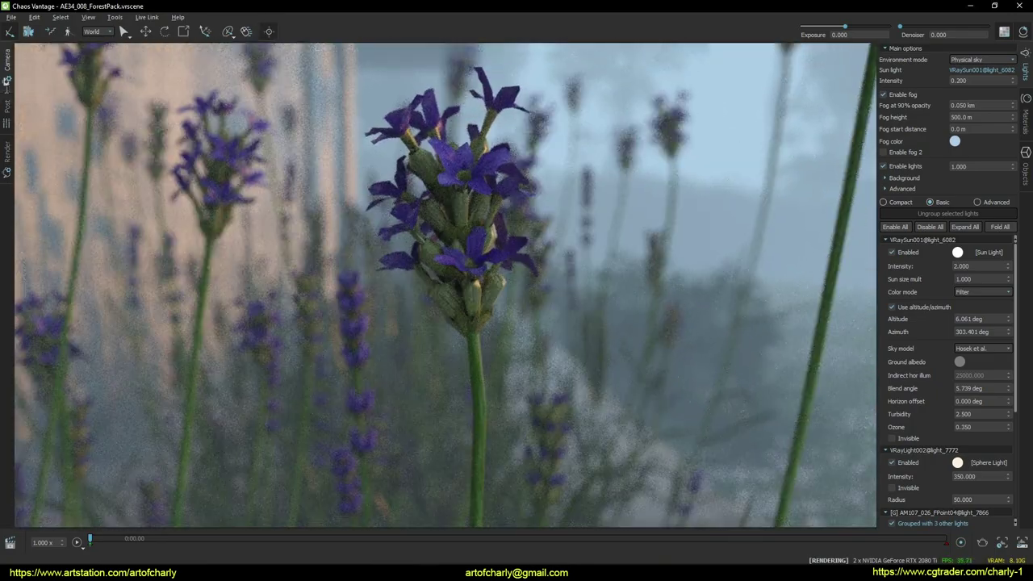
Step: Enable automatic vertical tilt correction and turn on the custom aperture size for depth of field
{"action": "left_click", "coordinate": [7, 81]}
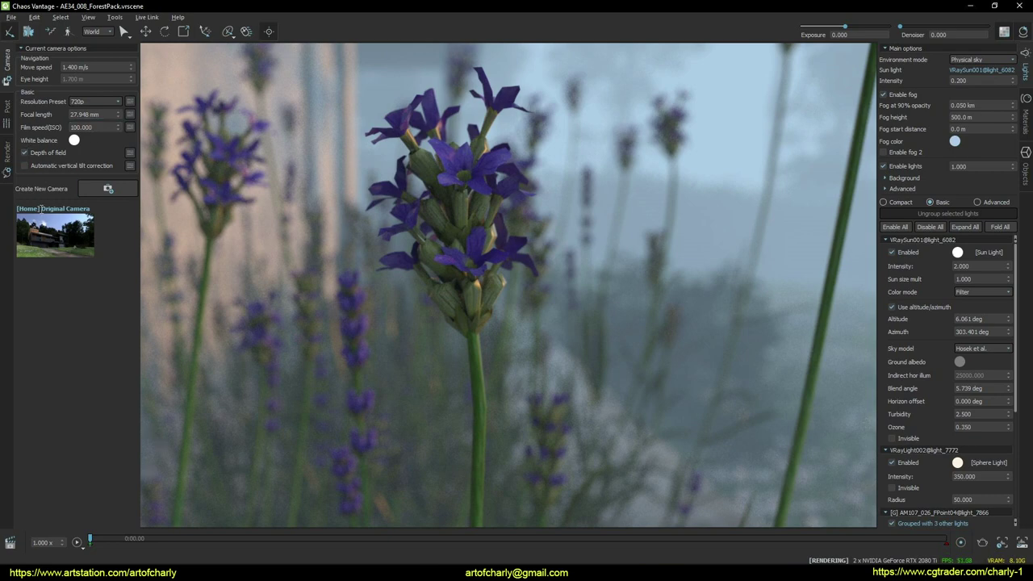
{"action": "left_click", "coordinate": [24, 165]}
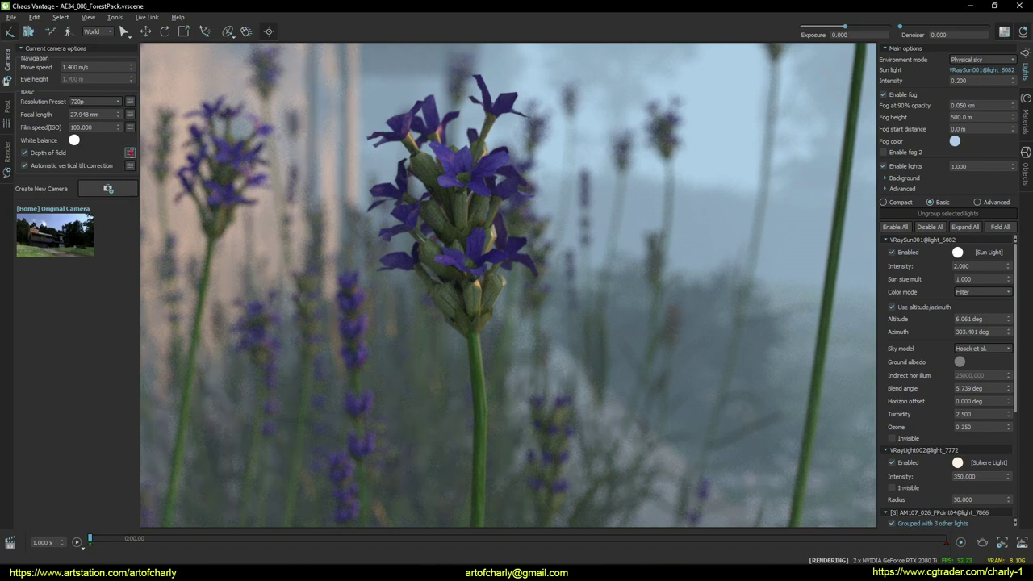
{"action": "left_click", "coordinate": [129, 153]}
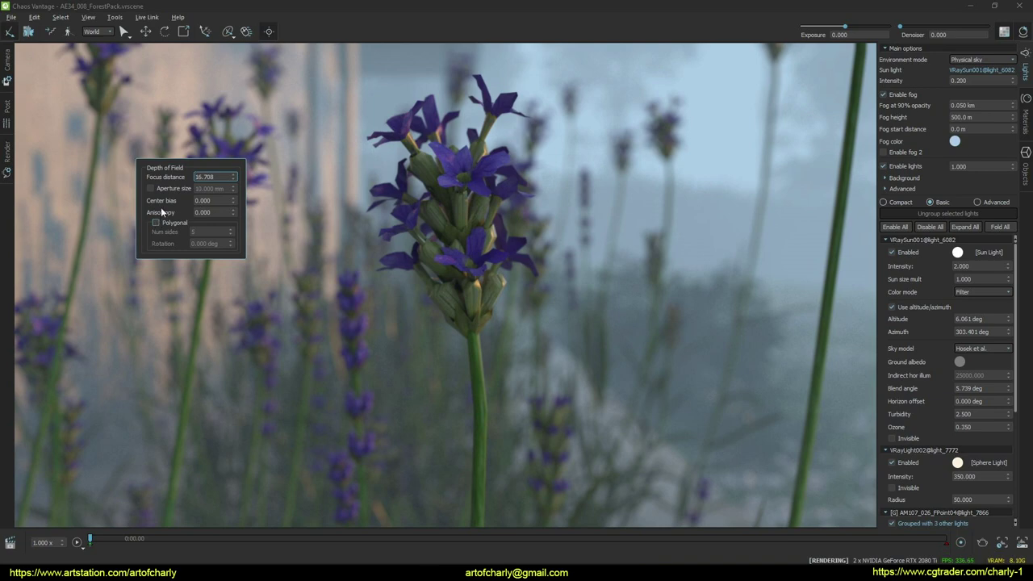
{"action": "left_click", "coordinate": [151, 190]}
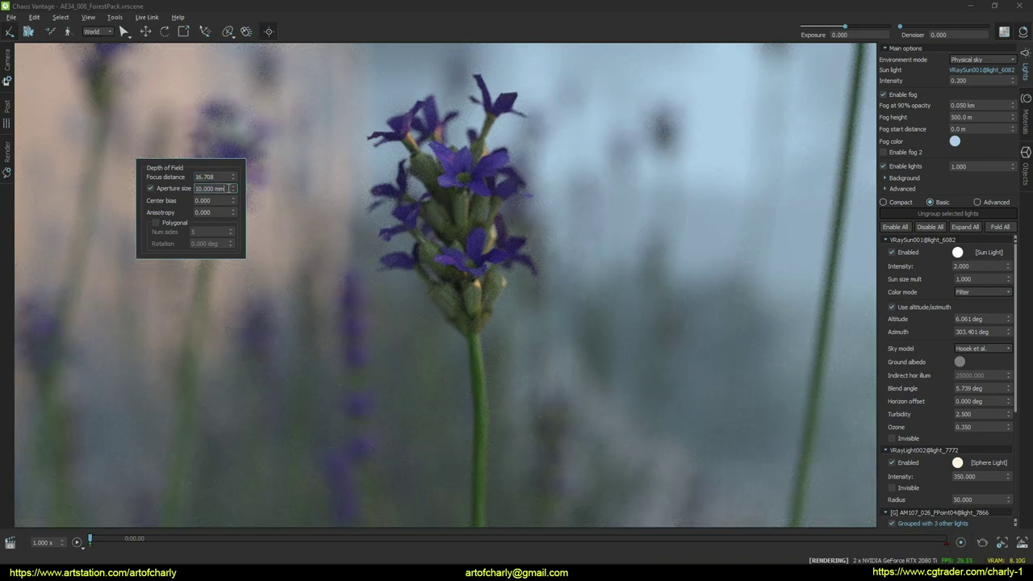
Step: Try a depth-of-field aperture size of 30 mm and refocus on the large lavender blossom
{"action": "left_click_drag", "start_coordinate": [221, 189], "coordinate": [183, 185]}
{"action": "type", "text": "20"}
{"action": "key", "text": "Return"}
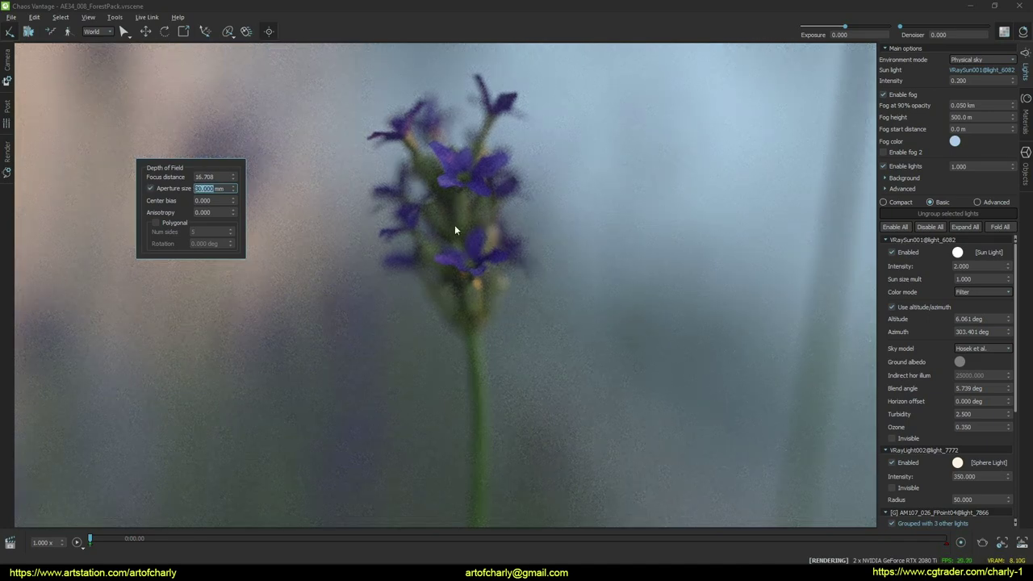
{"action": "left_click", "coordinate": [468, 222]}
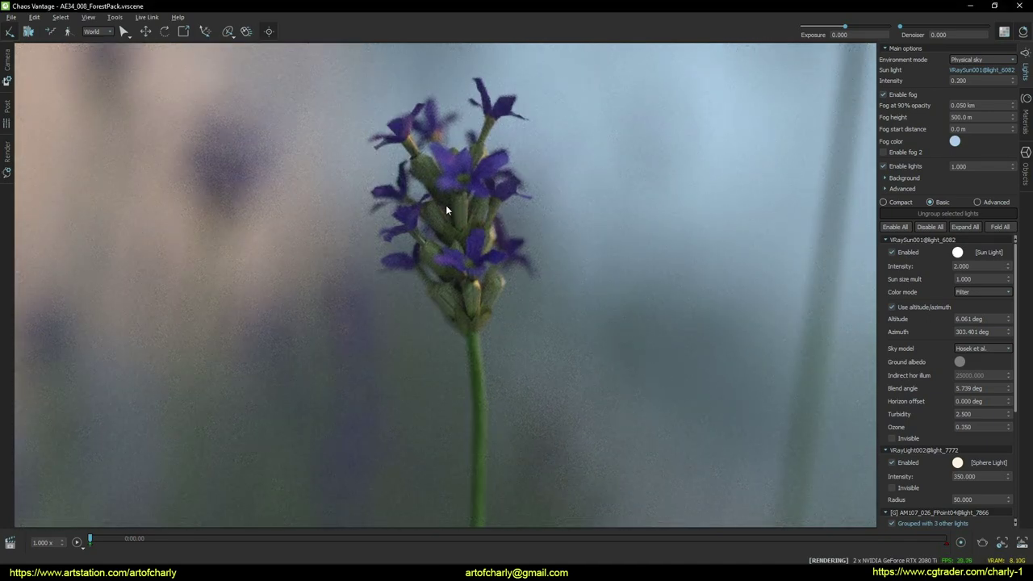
Step: Set the depth-of-field aperture size to 5 mm
{"action": "left_click", "coordinate": [7, 63]}
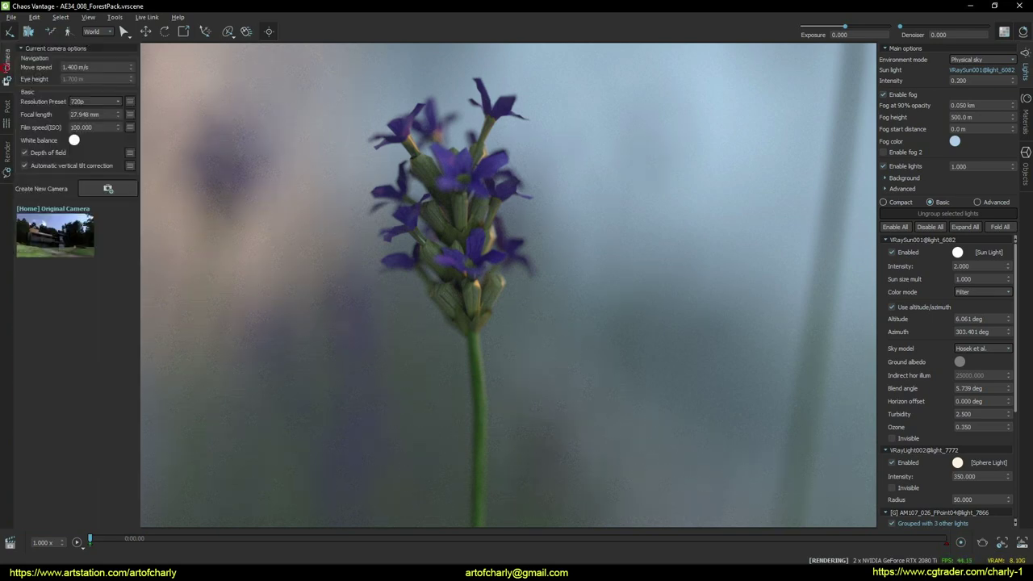
{"action": "left_click", "coordinate": [130, 153]}
{"action": "double_click", "coordinate": [206, 188]}
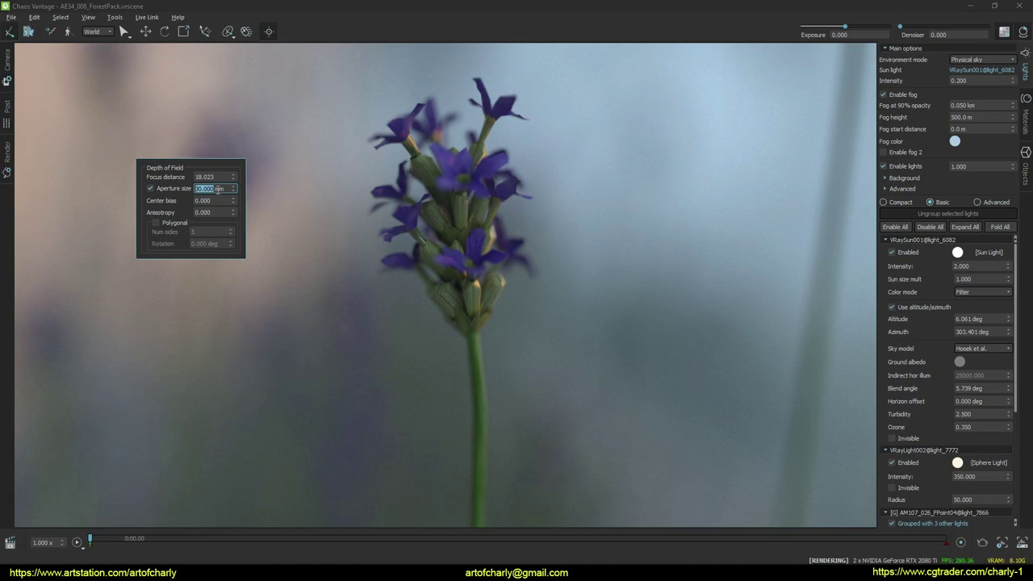
{"action": "type", "text": "5"}
{"action": "key", "text": "Return"}
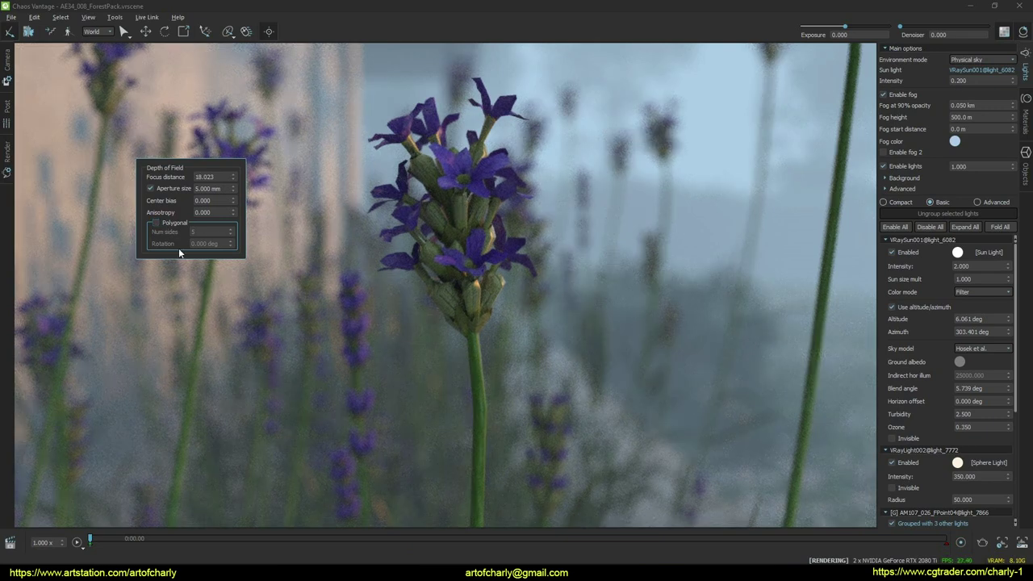
Step: Set the bloom intensity to 0.3 in the post-processing settings
{"action": "left_click", "coordinate": [8, 63]}
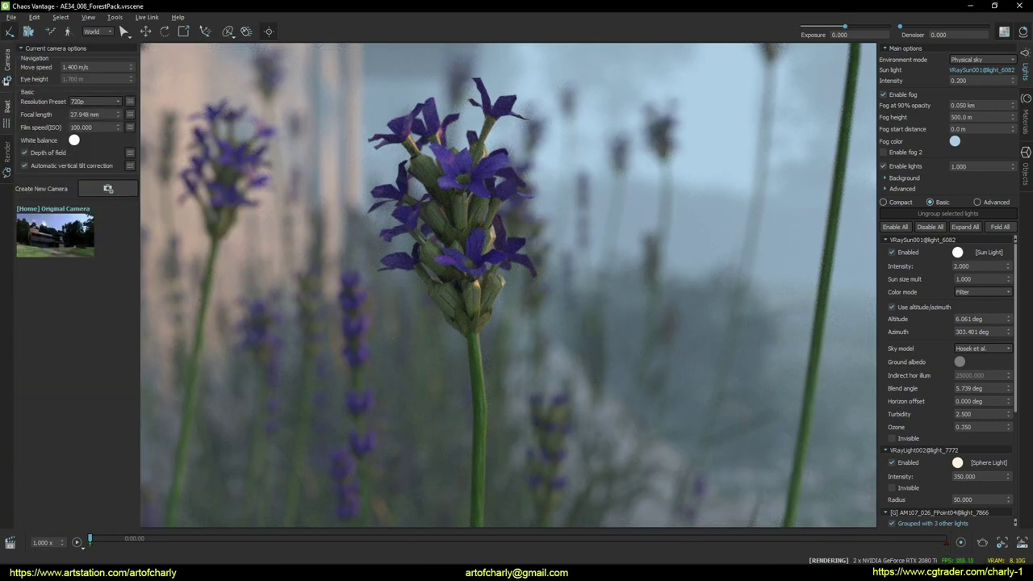
{"action": "left_click", "coordinate": [7, 105]}
{"action": "left_click", "coordinate": [106, 104]}
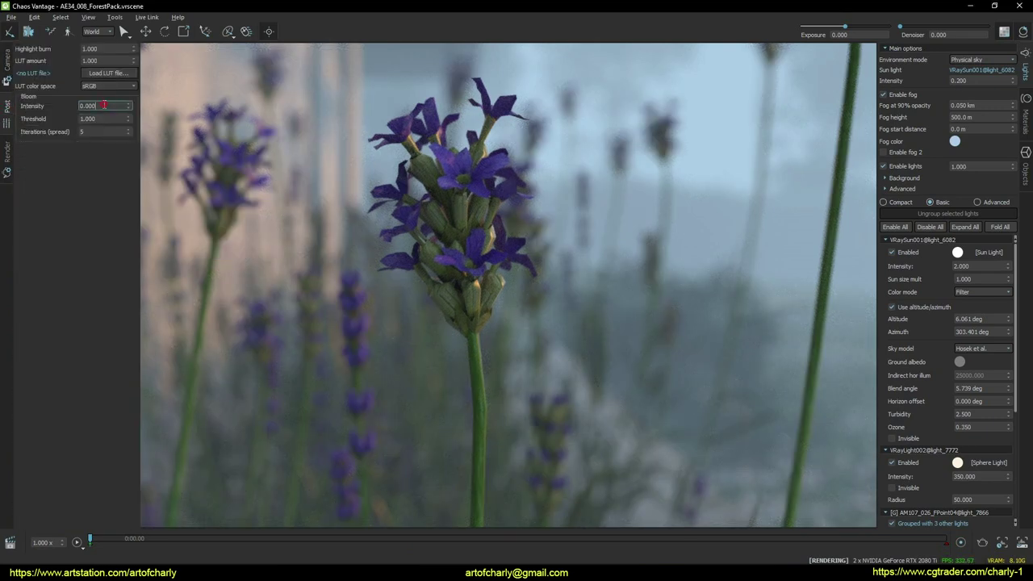
{"action": "type", "text": "3"}
{"action": "key", "text": "Return"}
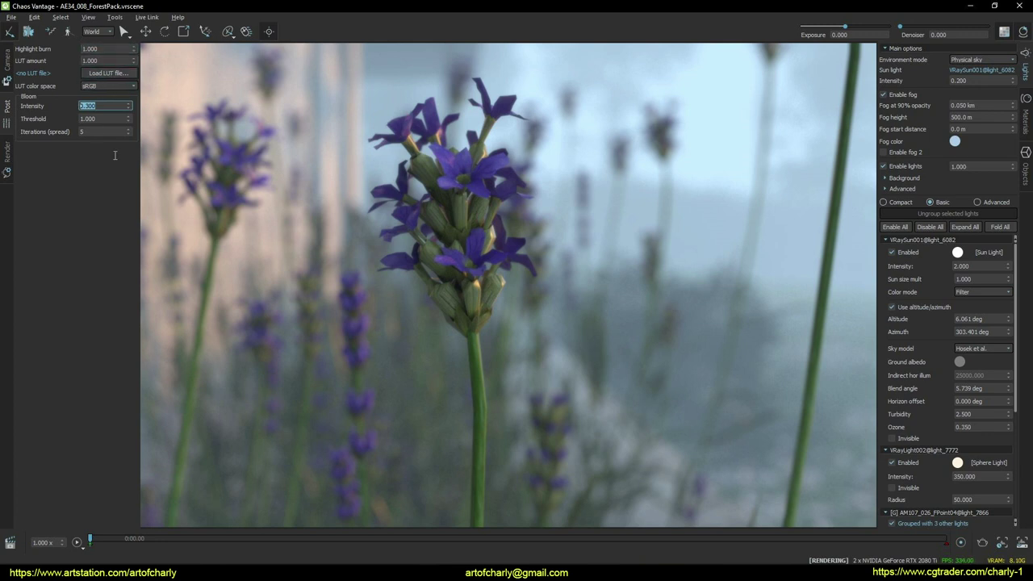
Step: Examine the render settings, including the advanced options, and look through the list of scene lights
{"action": "left_click", "coordinate": [8, 153]}
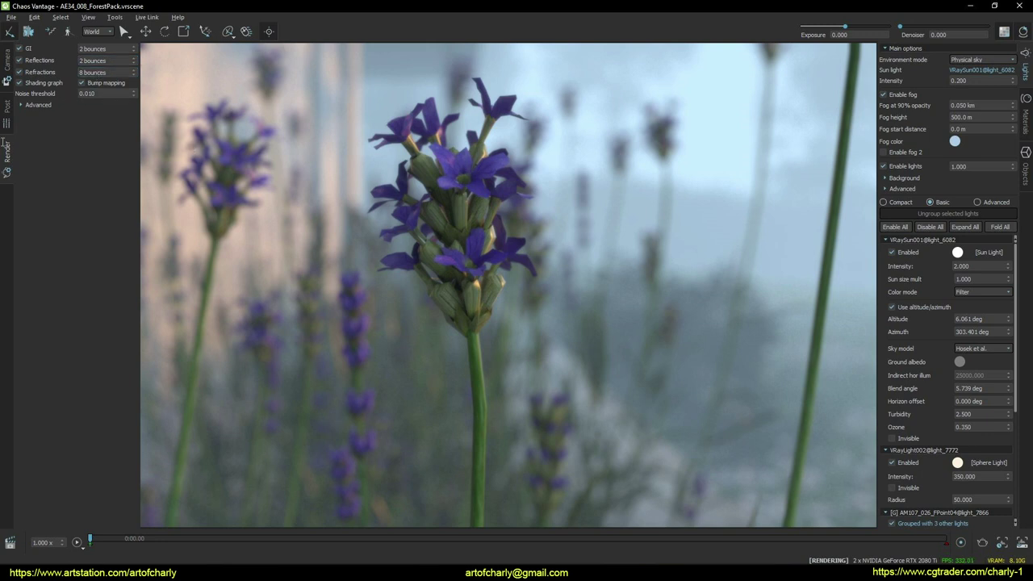
{"action": "left_click", "coordinate": [46, 106]}
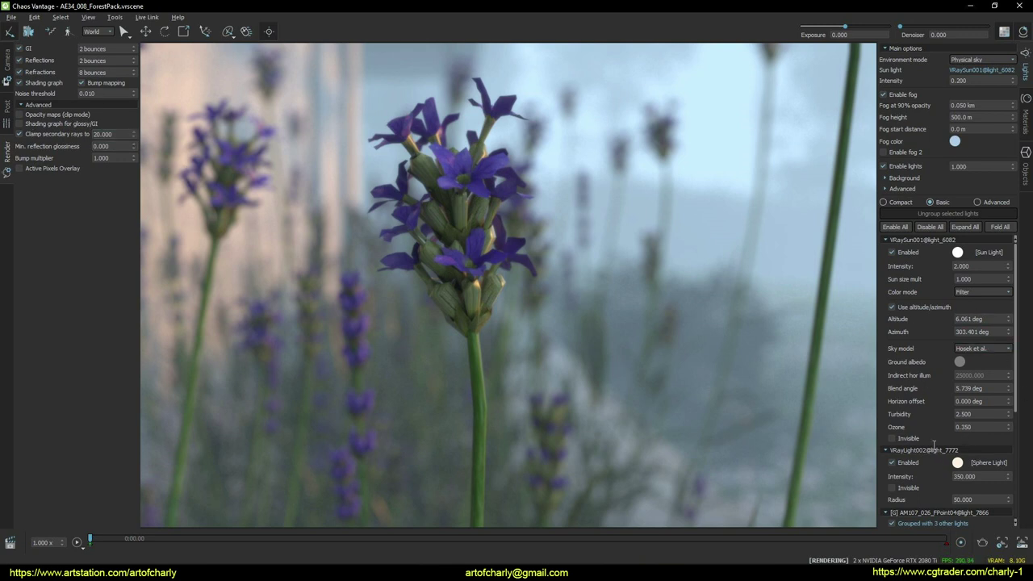
{"action": "scroll", "coordinate": [935, 444], "scroll_direction": "down", "scroll_amount": 4}
{"action": "scroll", "coordinate": [939, 429], "scroll_direction": "up", "scroll_amount": 4}
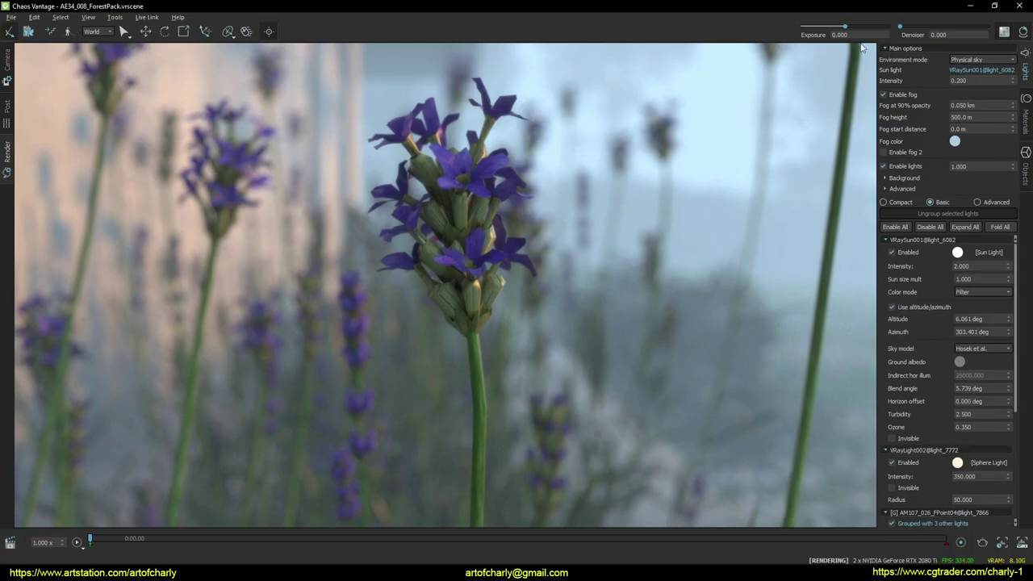
Step: Render a 3840 × 2160 high-quality snapshot of the close-up daisies with 100 samples and no denoiser, saved as no_denoiser
{"action": "left_click_drag", "start_coordinate": [846, 27], "coordinate": [846, 27]}
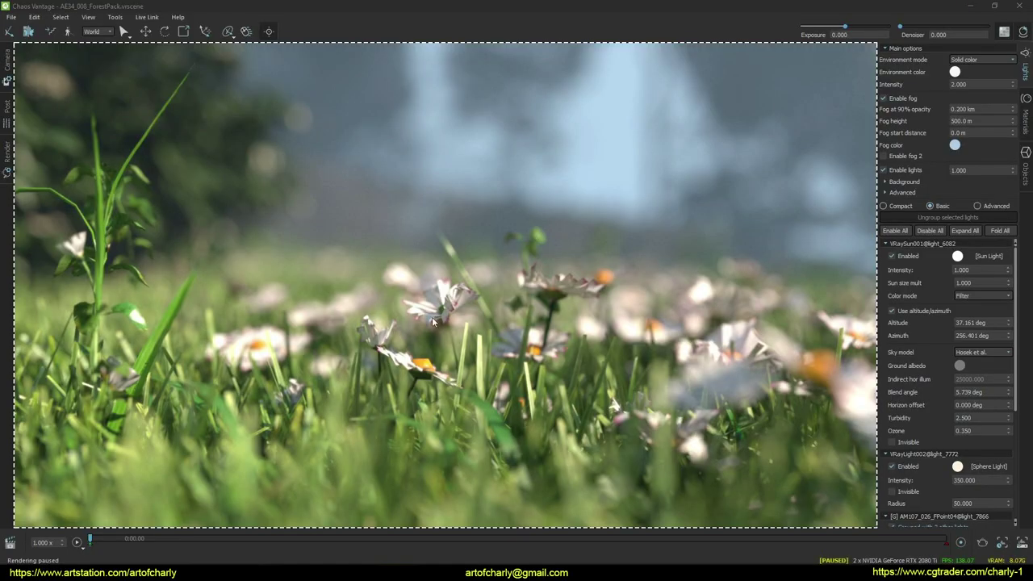
{"action": "left_click", "coordinate": [474, 305]}
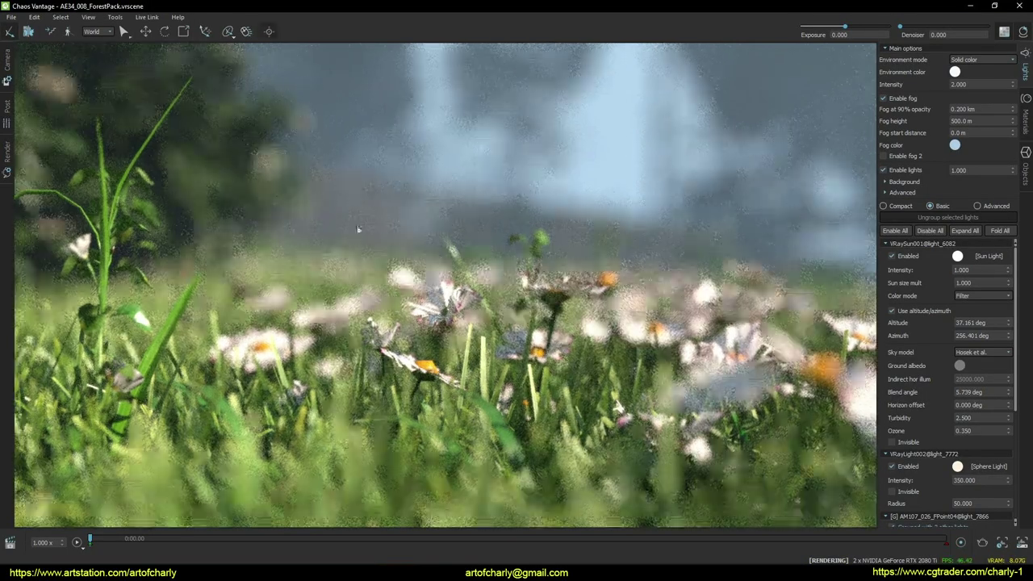
{"action": "left_click_drag", "start_coordinate": [433, 218], "coordinate": [384, 192]}
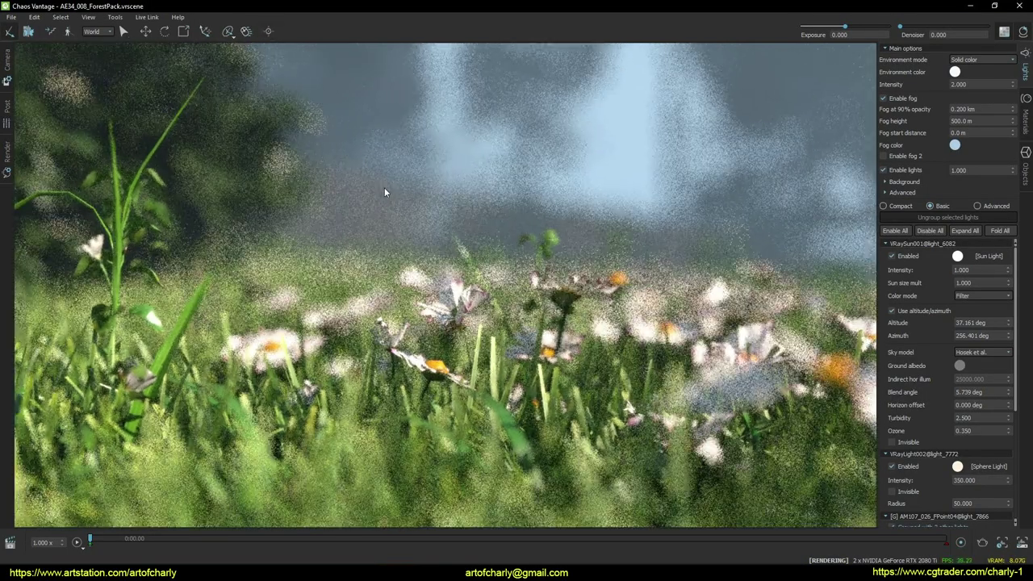
{"action": "key", "text": "f"}
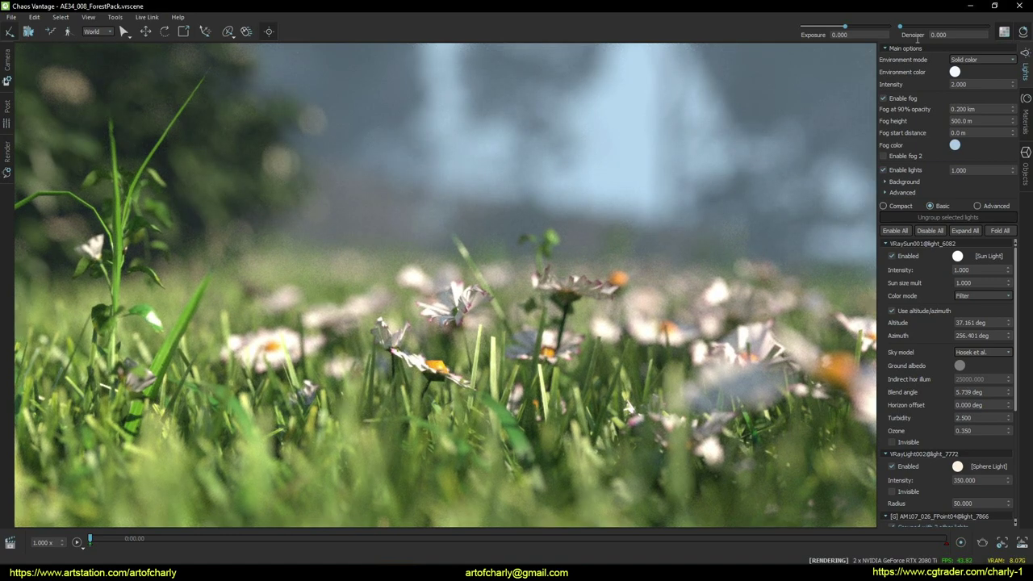
{"action": "left_click", "coordinate": [115, 17]}
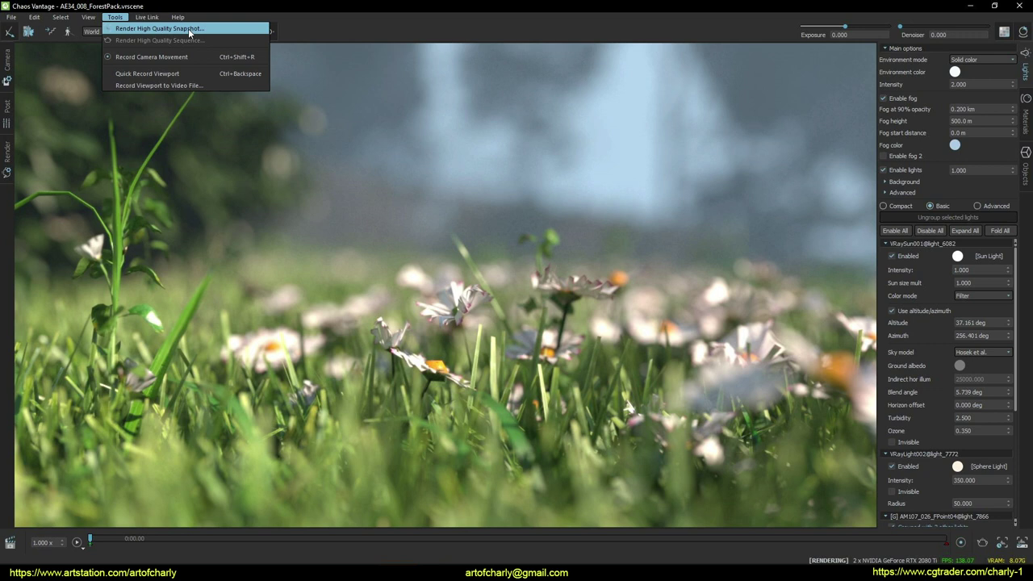
{"action": "left_click", "coordinate": [190, 30]}
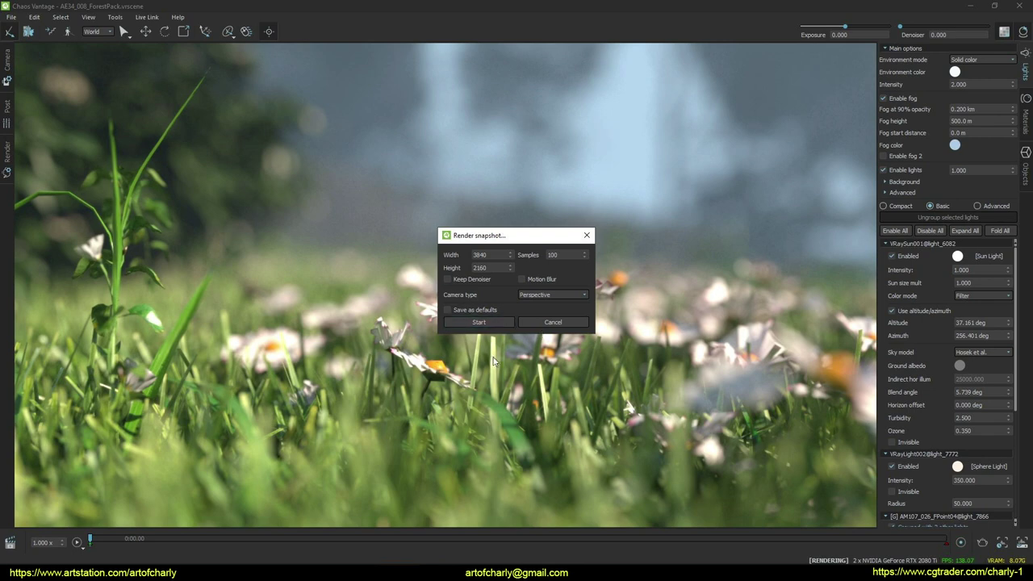
{"action": "left_click", "coordinate": [553, 294]}
{"action": "left_click", "coordinate": [540, 292]}
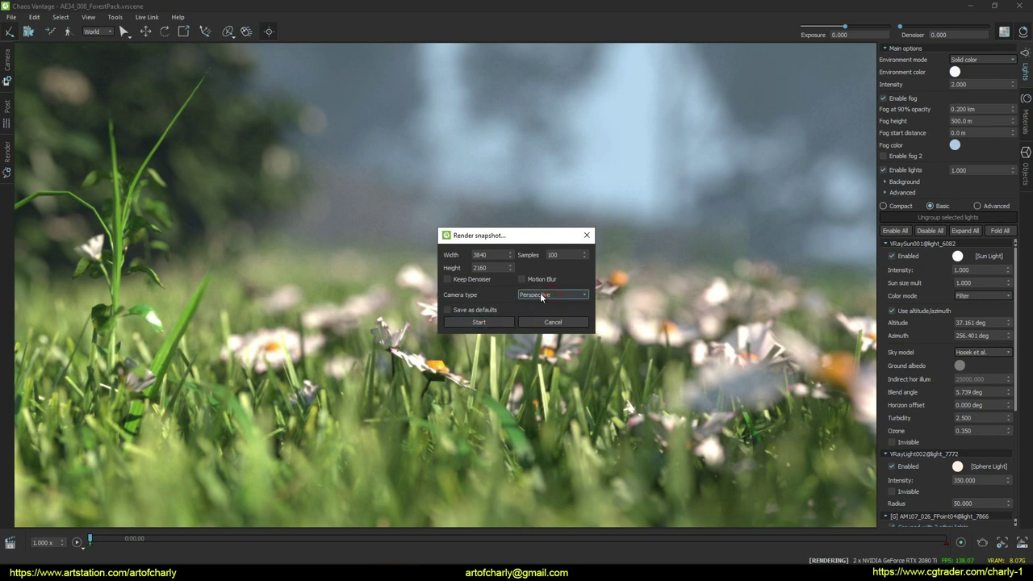
{"action": "left_click", "coordinate": [507, 322]}
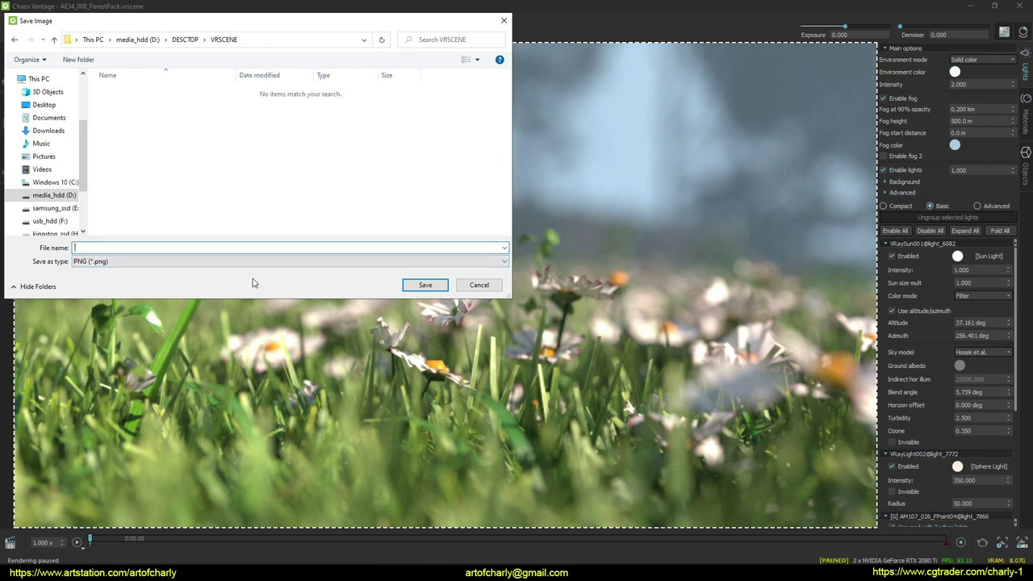
{"action": "type", "text": "no_denoiser"}
{"action": "left_click", "coordinate": [428, 283]}
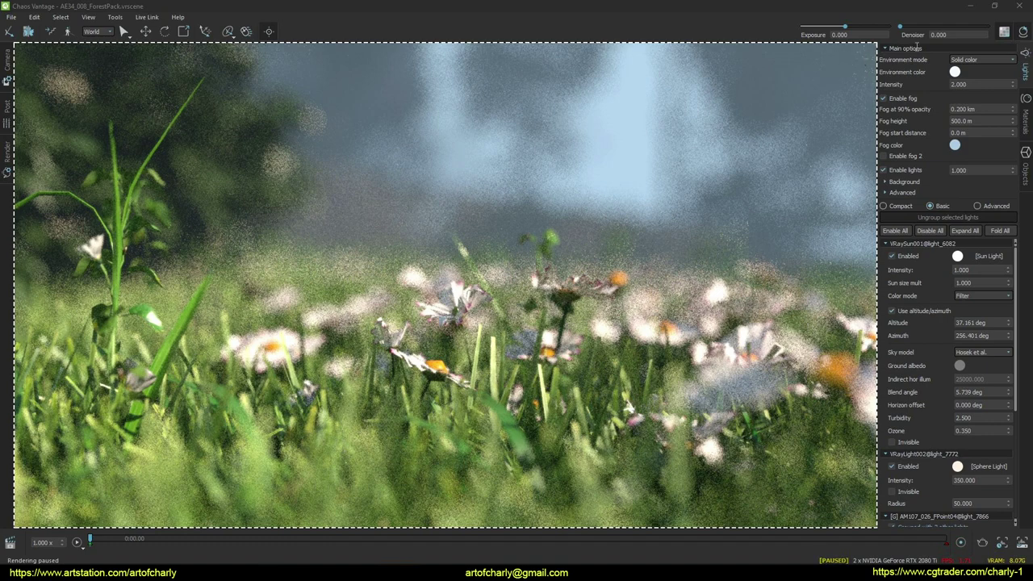
Step: Set the denoiser strength to 100
{"action": "left_click_drag", "start_coordinate": [961, 37], "coordinate": [918, 33]}
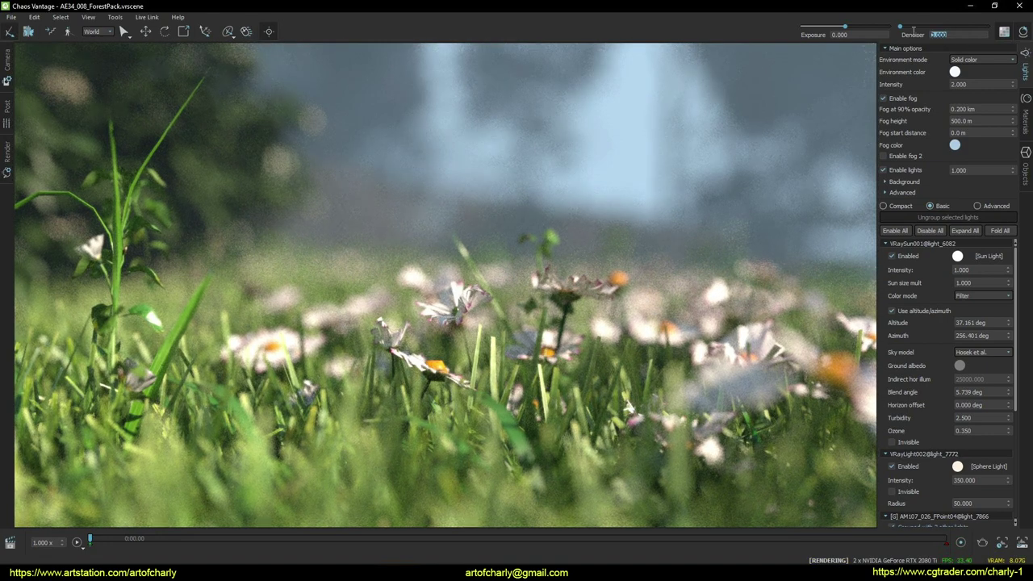
{"action": "type", "text": "100"}
{"action": "key", "text": "Return"}
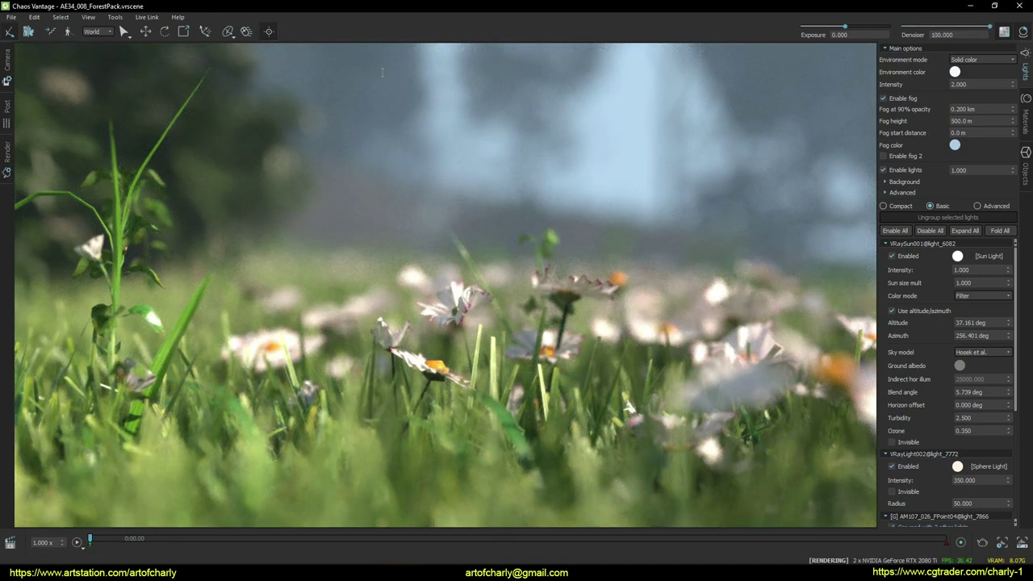
Step: Render a 3840 × 2160 snapshot of the daisies that keeps the denoiser, with 10 samples, saved as denoiser_100_10
{"action": "left_click", "coordinate": [112, 18]}
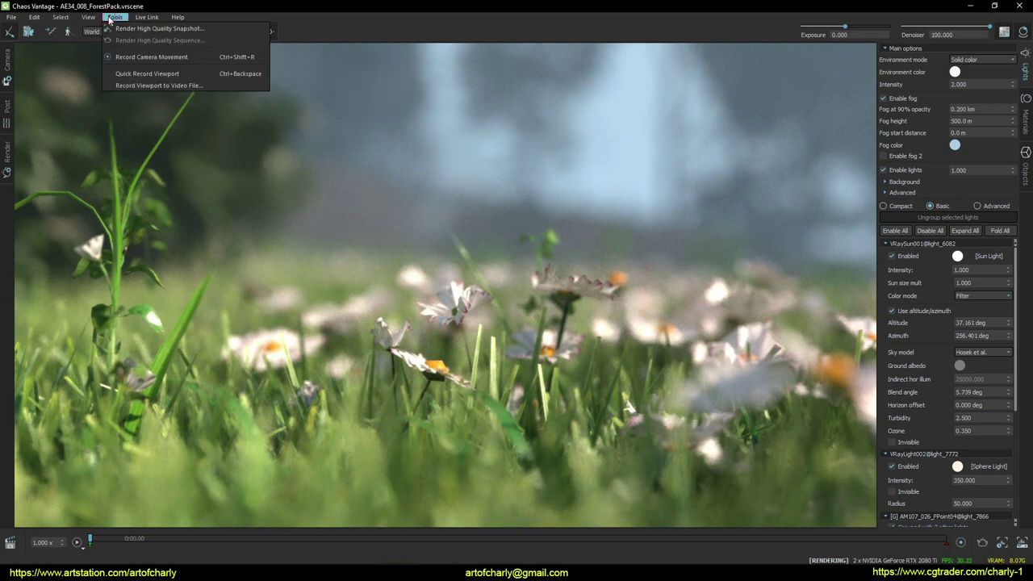
{"action": "left_click", "coordinate": [157, 29]}
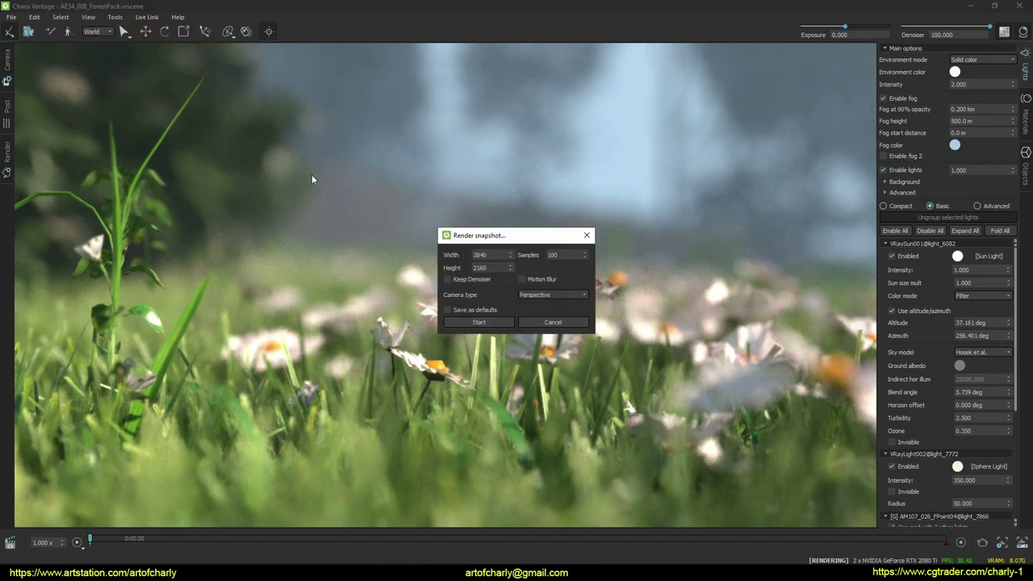
{"action": "left_click", "coordinate": [448, 280]}
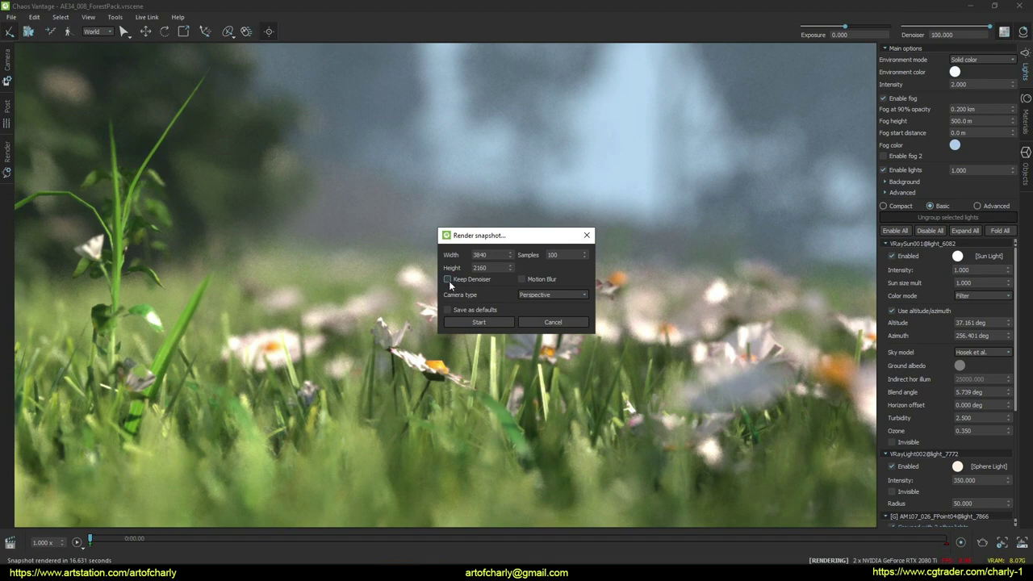
{"action": "double_click", "coordinate": [551, 255]}
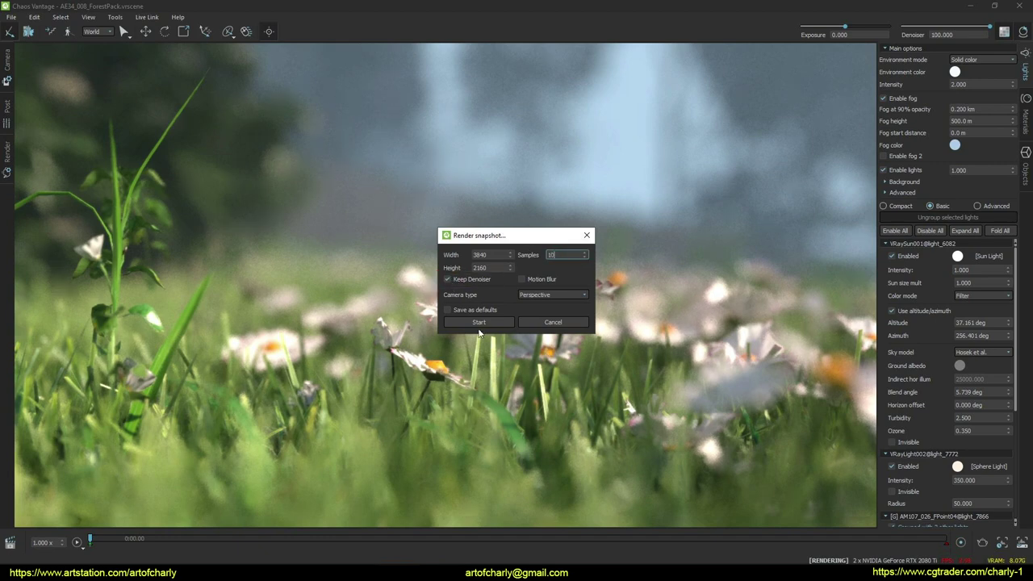
{"action": "left_click", "coordinate": [478, 322]}
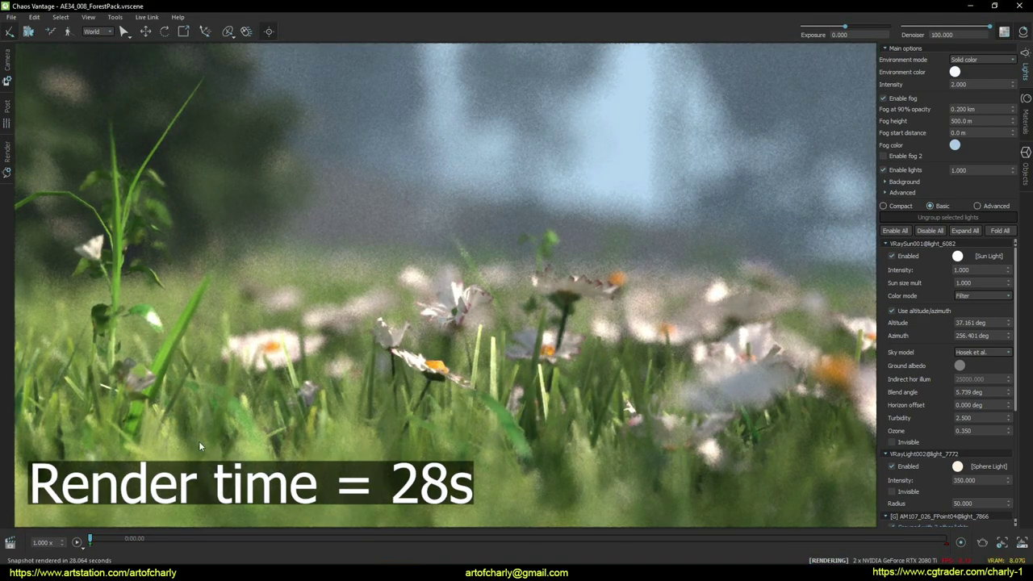
Step: Render another 3840 × 2160 snapshot that keeps the denoiser, with 50 samples, saved as denoiser_100_50
{"action": "left_click", "coordinate": [114, 17]}
{"action": "left_click", "coordinate": [137, 28]}
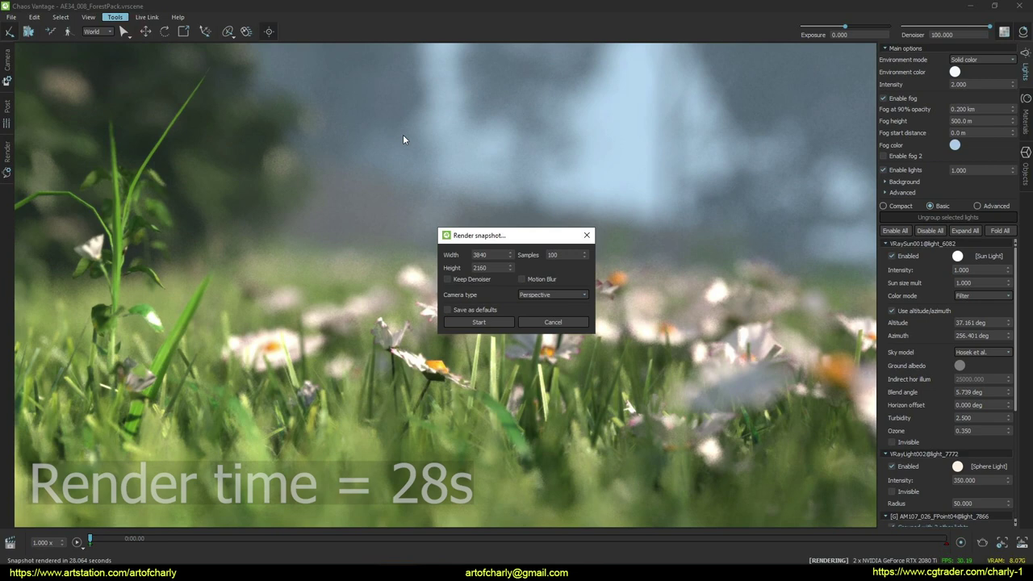
{"action": "double_click", "coordinate": [559, 256]}
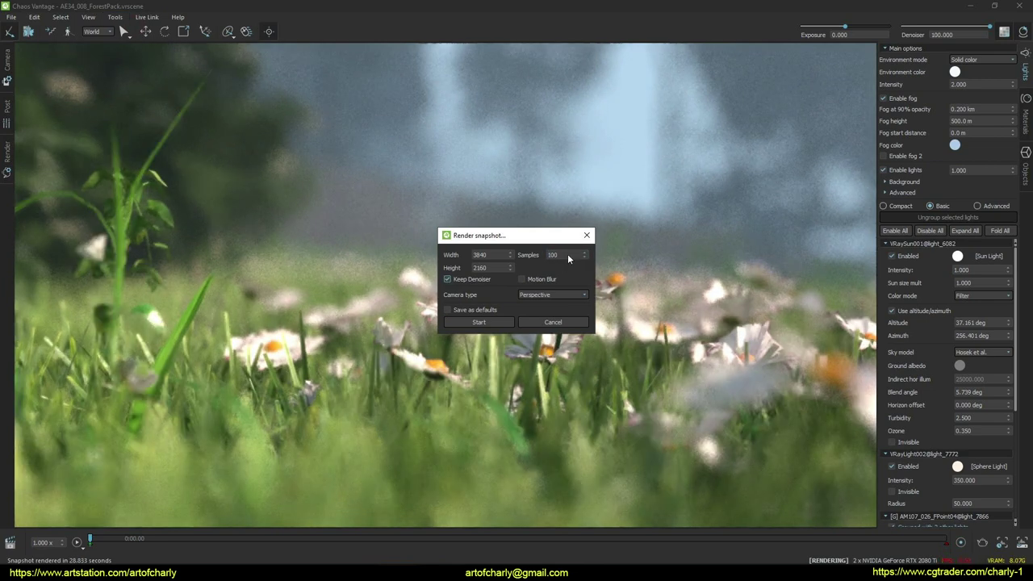
{"action": "key", "text": "shift+Tab"}
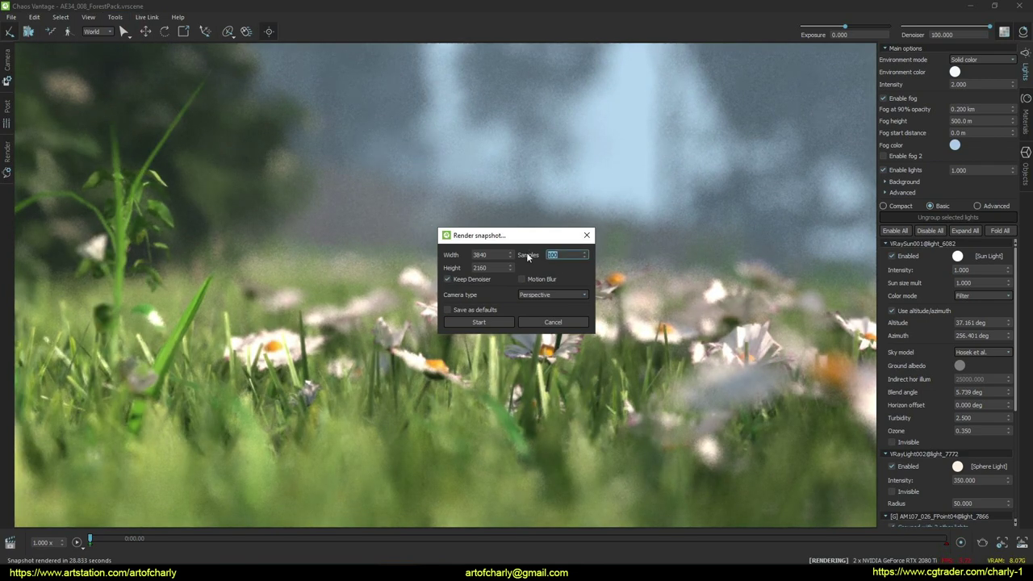
{"action": "type", "text": "50"}
{"action": "left_click", "coordinate": [490, 322]}
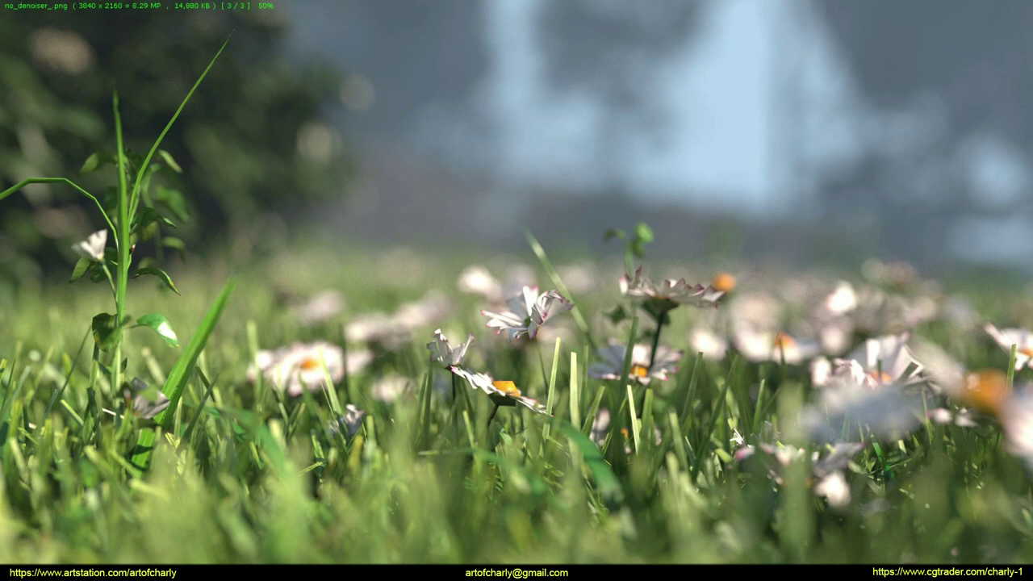
Step: Compare the no_denoiser, denoiser_100_50 and denoiser_100_10 snapshots one after another in the image viewer
{"action": "key", "text": "Left"}
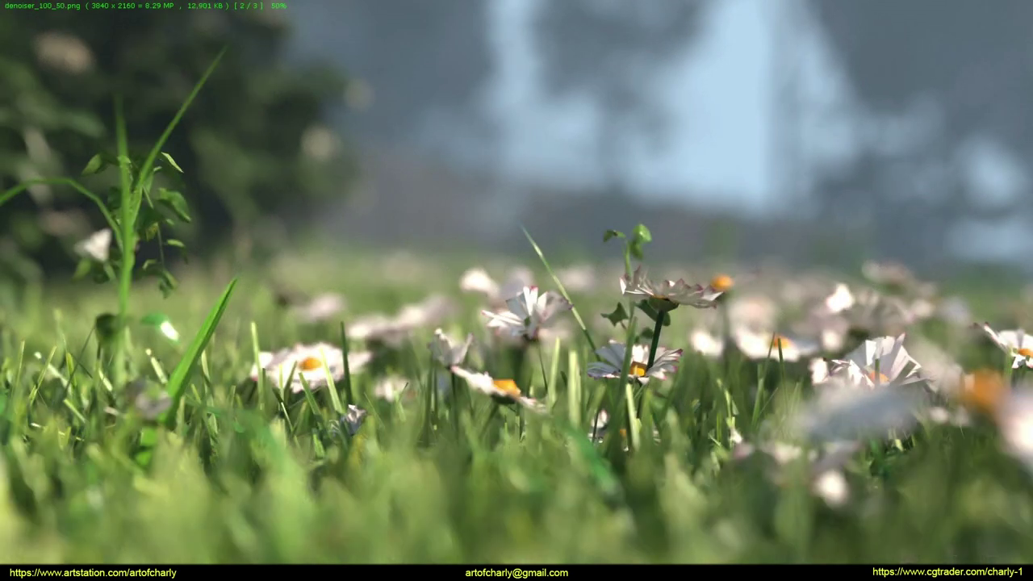
{"action": "key", "text": "Left"}
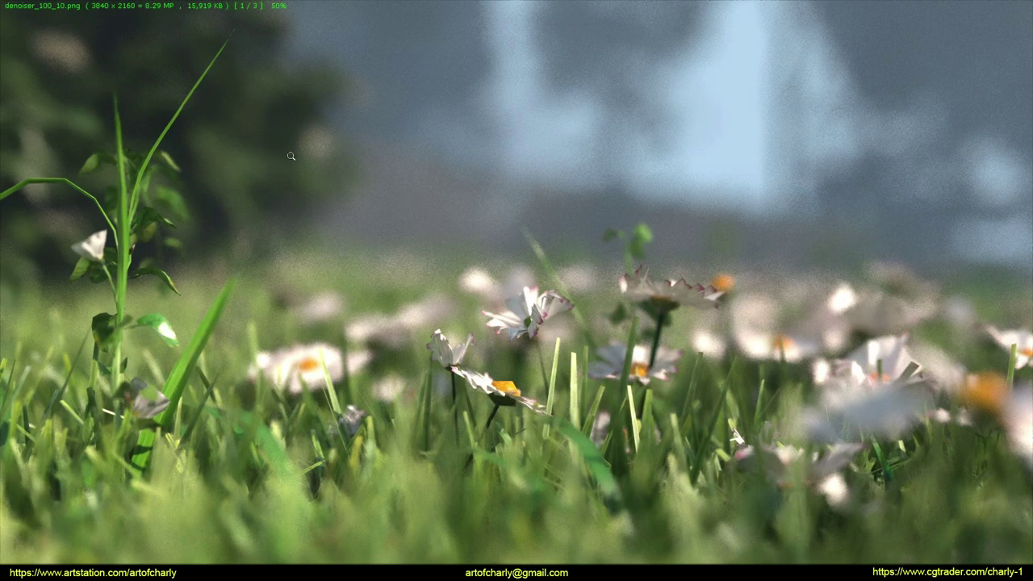
{"action": "key", "text": "Right"}
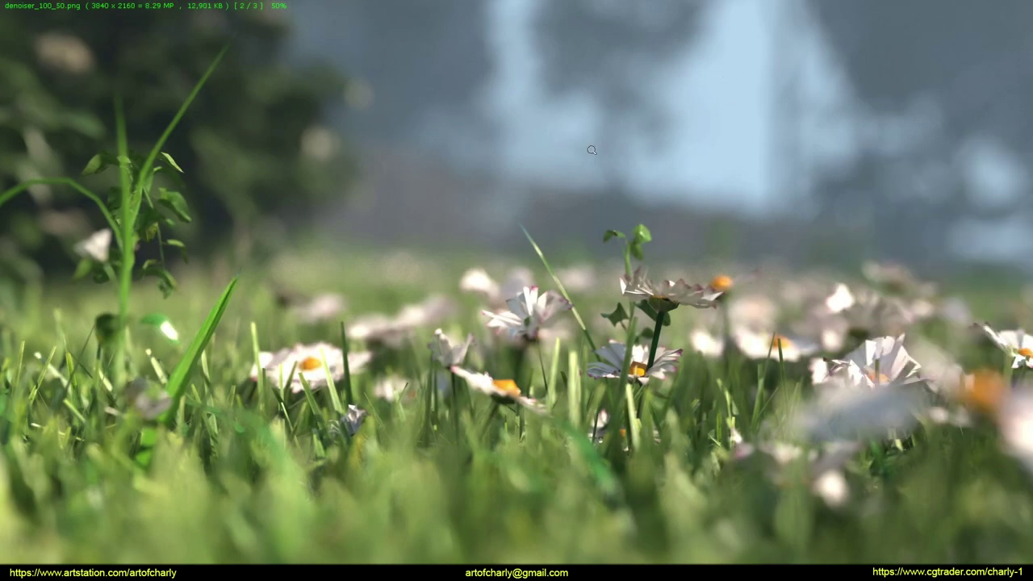
{"action": "key", "text": "Right"}
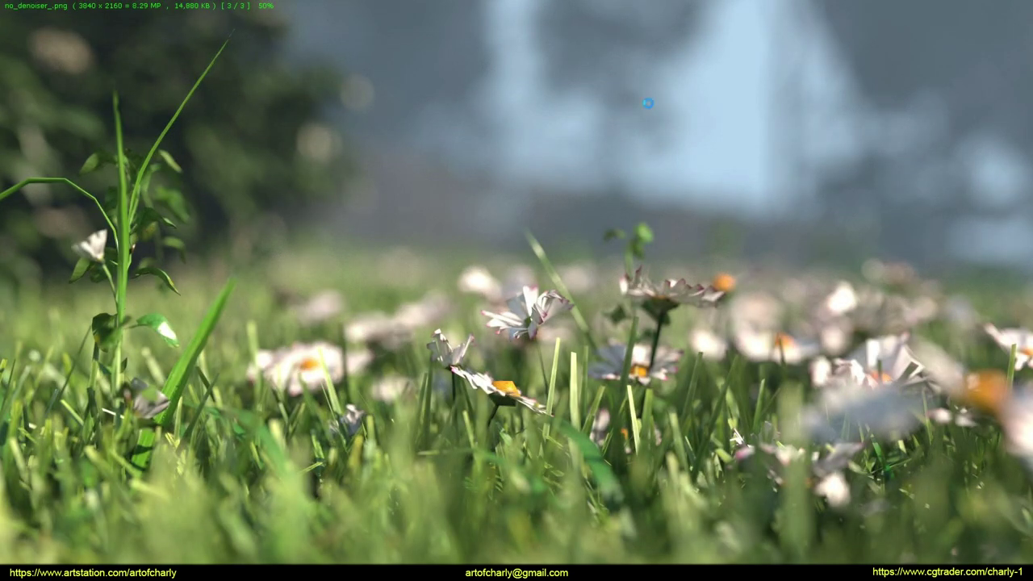
{"action": "key", "text": "Left"}
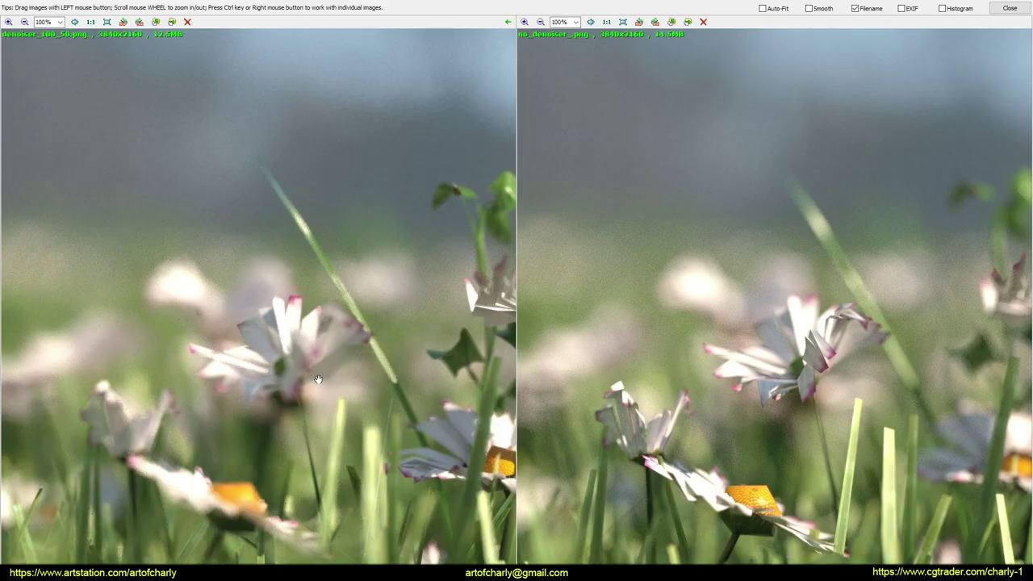
Step: Examine the grass, daisies and blurred background of denoiser_100_50 and no_denoiser side by side at different magnifications
{"action": "left_click_drag", "start_coordinate": [265, 345], "coordinate": [363, 347]}
{"action": "scroll", "coordinate": [317, 353], "scroll_direction": "down", "scroll_amount": 5}
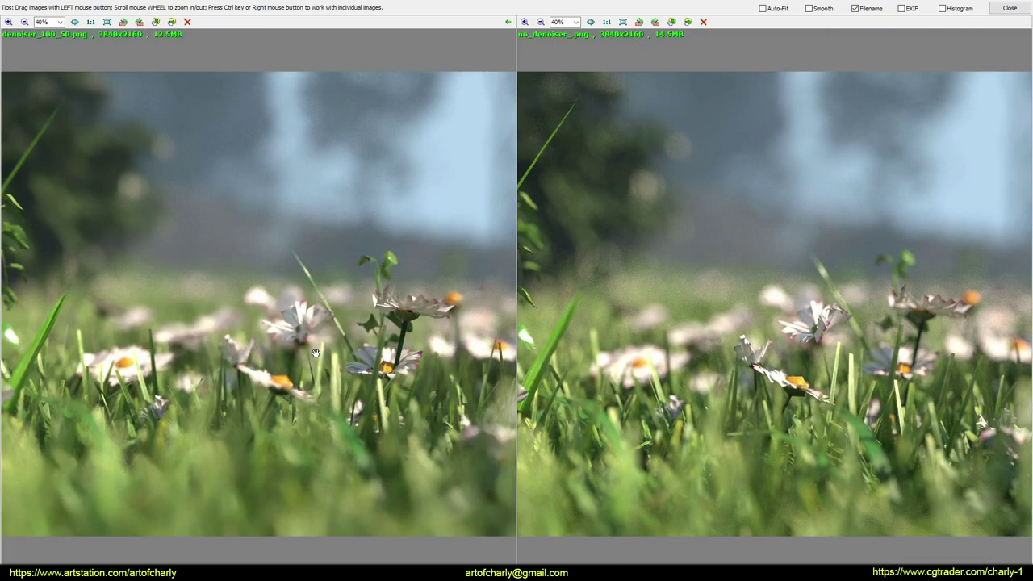
{"action": "left_click_drag", "start_coordinate": [197, 306], "coordinate": [422, 342]}
{"action": "scroll", "coordinate": [289, 281], "scroll_direction": "up", "scroll_amount": 2}
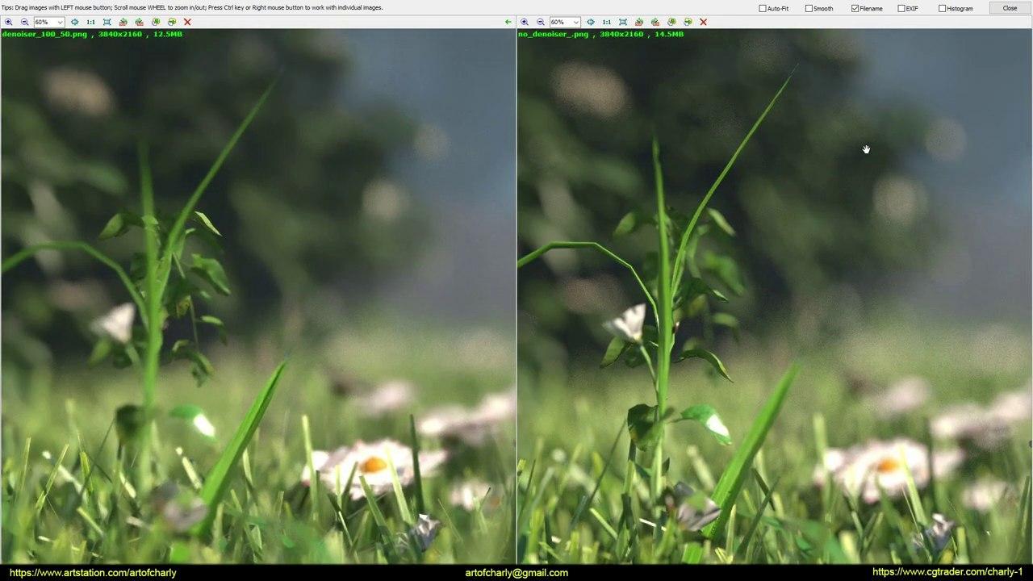
{"action": "left_click_drag", "start_coordinate": [366, 405], "coordinate": [230, 335]}
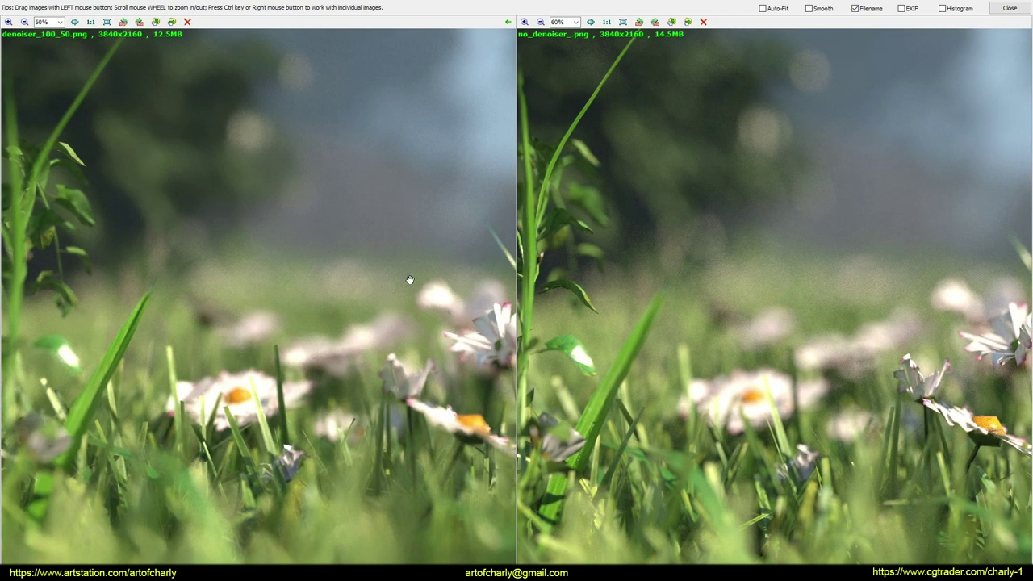
{"action": "left_click_drag", "start_coordinate": [254, 270], "coordinate": [162, 331]}
{"action": "left_click_drag", "start_coordinate": [247, 347], "coordinate": [69, 394]}
{"action": "left_click_drag", "start_coordinate": [396, 263], "coordinate": [44, 198]}
{"action": "left_click_drag", "start_coordinate": [232, 330], "coordinate": [216, 347]}
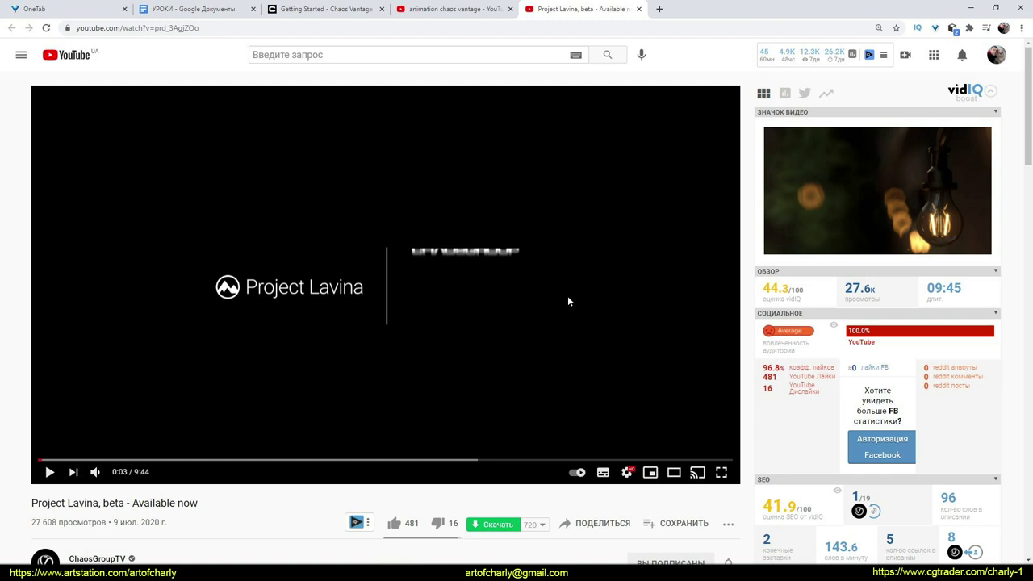
Step: Switch to Chaos Vantage, start a quick viewport recording, and fly the camera across the lawn towards the concrete wall
{"action": "left_click", "coordinate": [971, 7]}
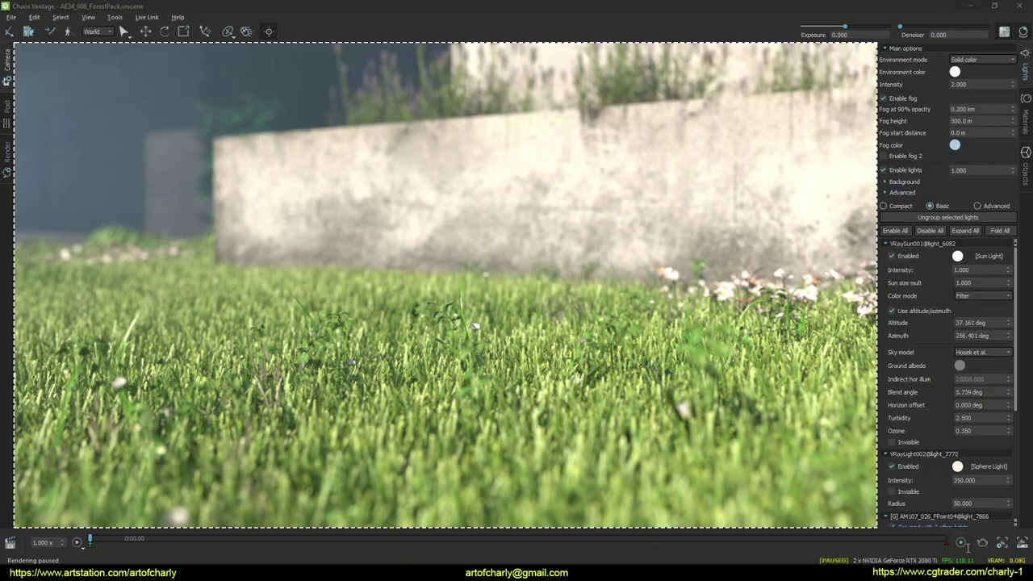
{"action": "left_click", "coordinate": [114, 17]}
{"action": "left_click", "coordinate": [118, 17]}
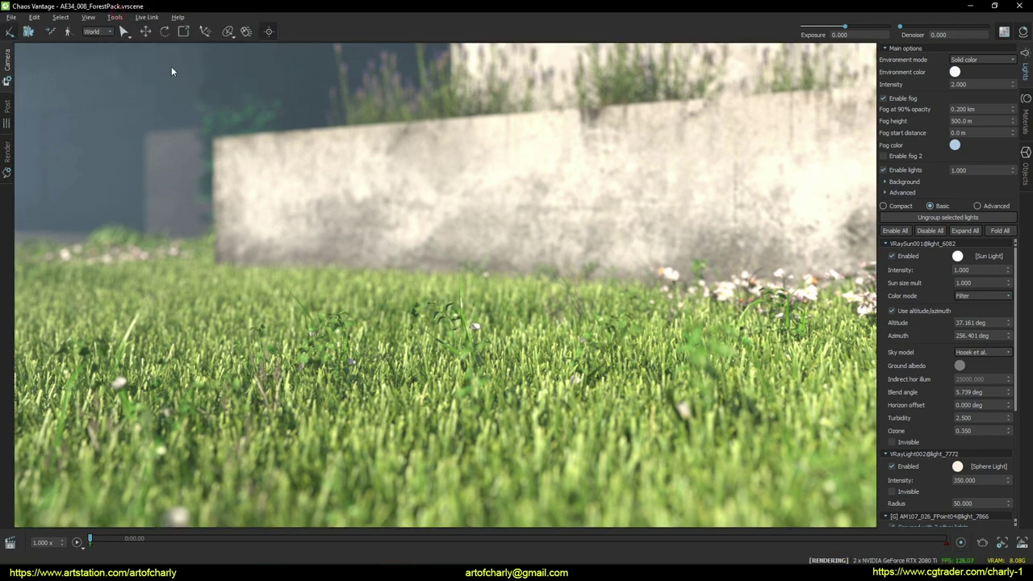
{"action": "left_click", "coordinate": [117, 18]}
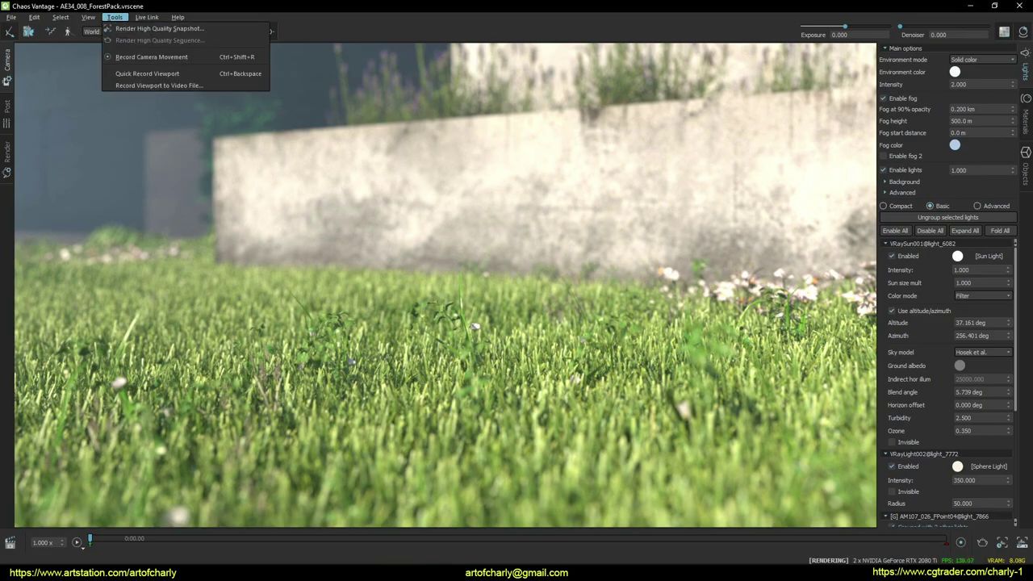
{"action": "left_click", "coordinate": [172, 73]}
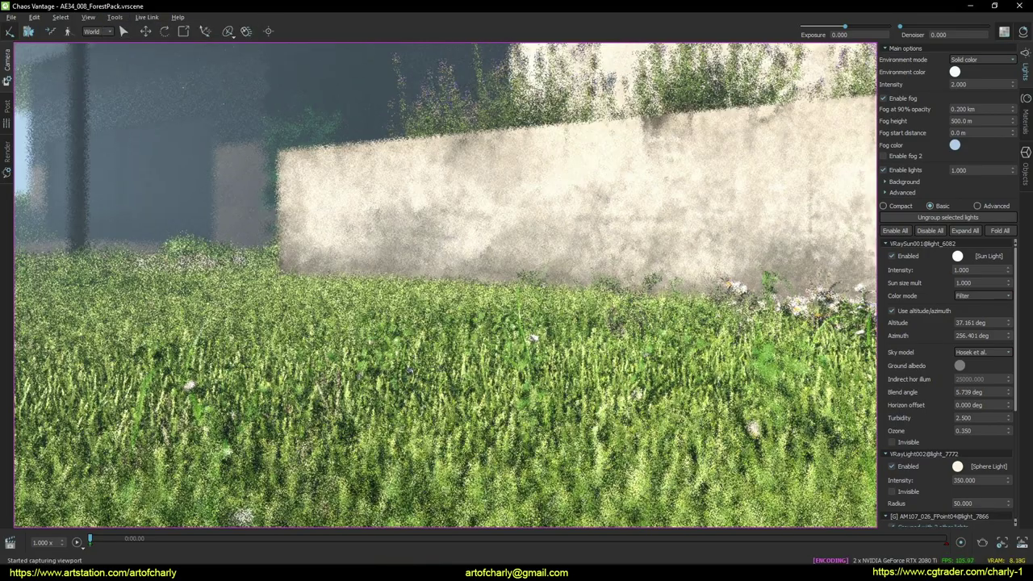
{"action": "key", "text": "w"}
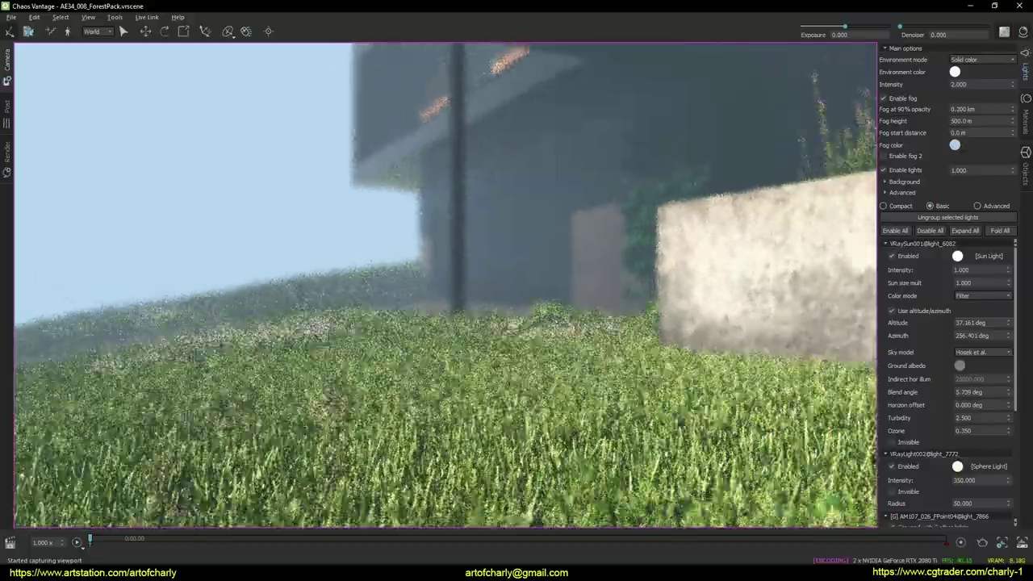
{"action": "key", "text": "w"}
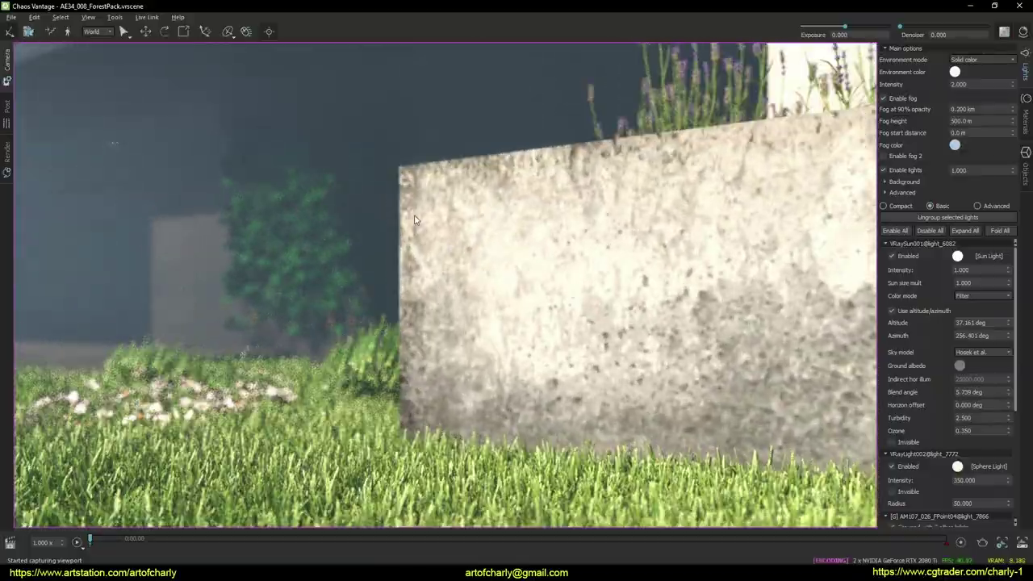
Step: Shift the focus between the concrete wall and the background bush while recording, and stop the viewport recording
{"action": "key", "text": "f"}
{"action": "left_click", "coordinate": [409, 232]}
{"action": "left_click", "coordinate": [281, 235]}
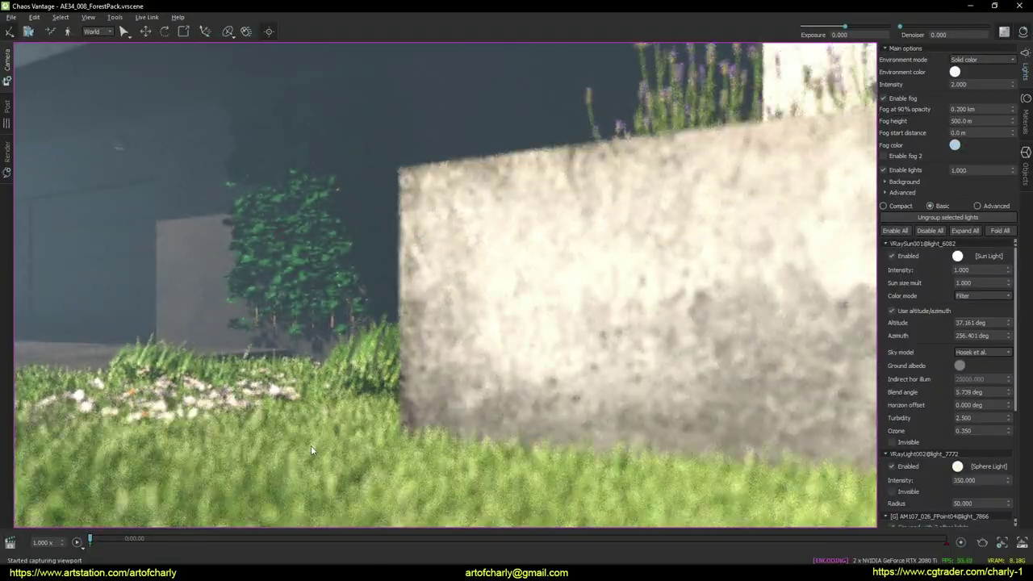
{"action": "left_click", "coordinate": [428, 223]}
{"action": "left_click", "coordinate": [699, 154]}
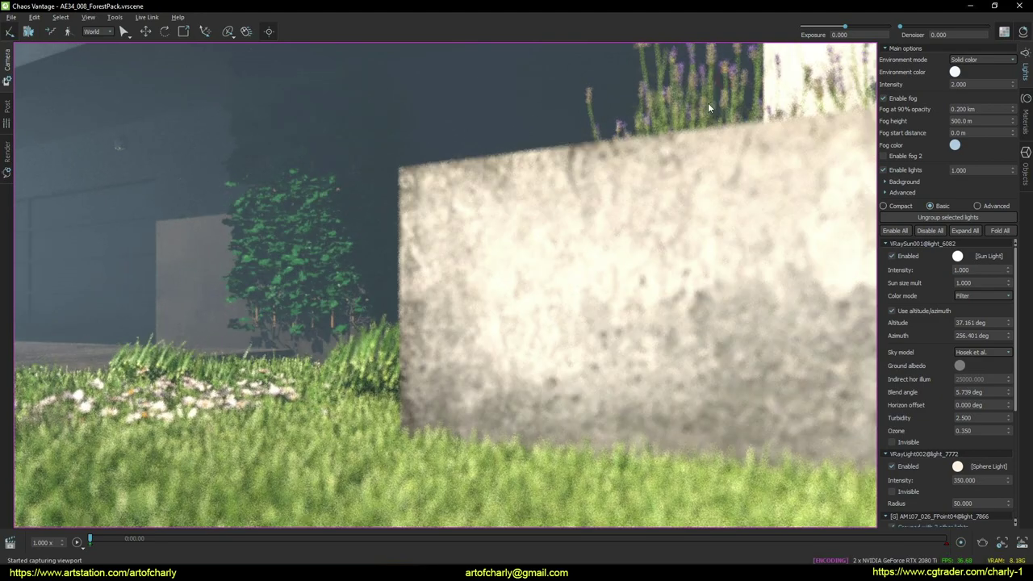
{"action": "left_click", "coordinate": [114, 17]}
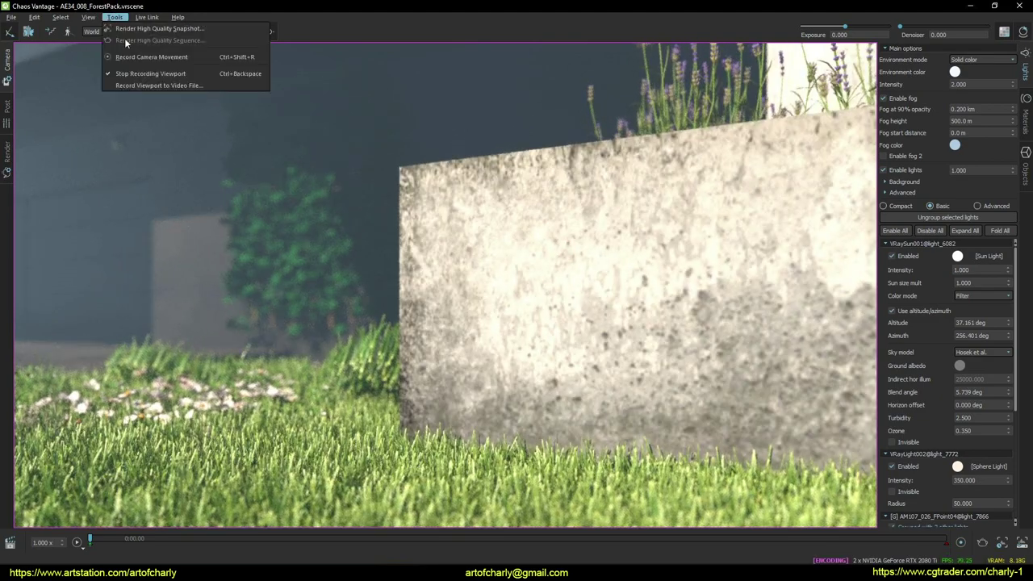
{"action": "left_click", "coordinate": [199, 75]}
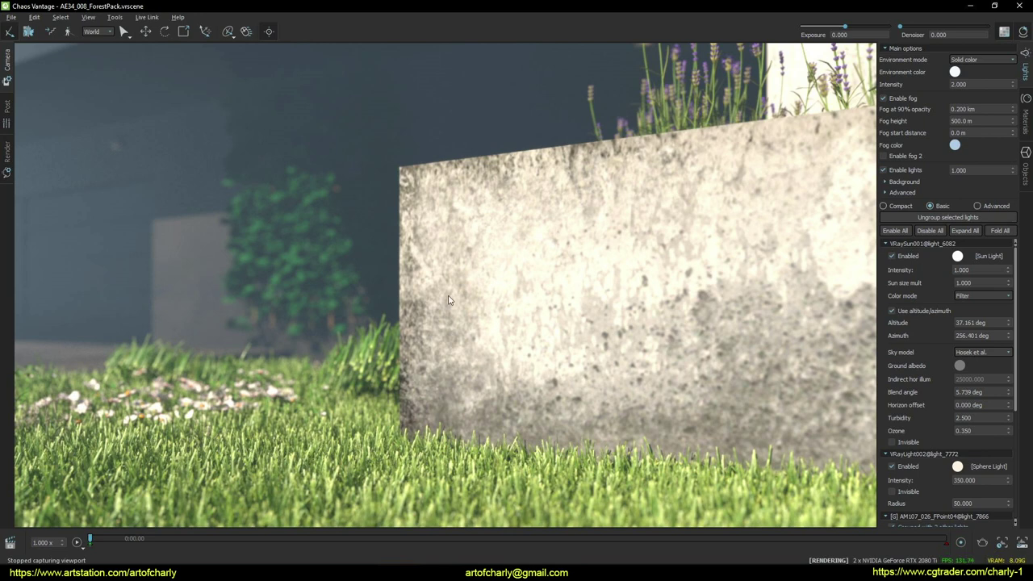
Step: Open the recorded viewport video from the VRSCENE folder
{"action": "mouse_move", "coordinate": [428, 573]}
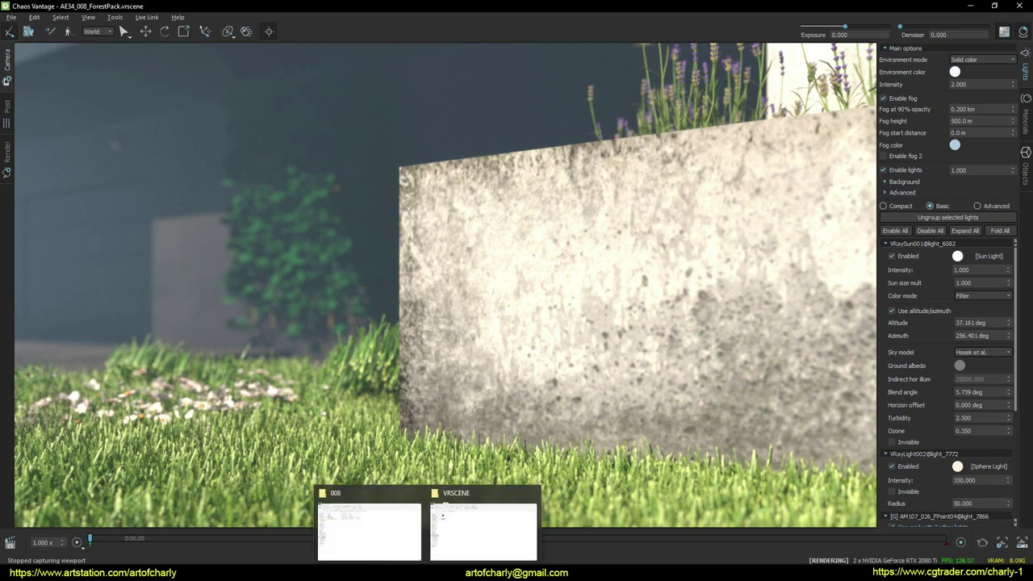
{"action": "left_click", "coordinate": [481, 525]}
{"action": "double_click", "coordinate": [171, 142]}
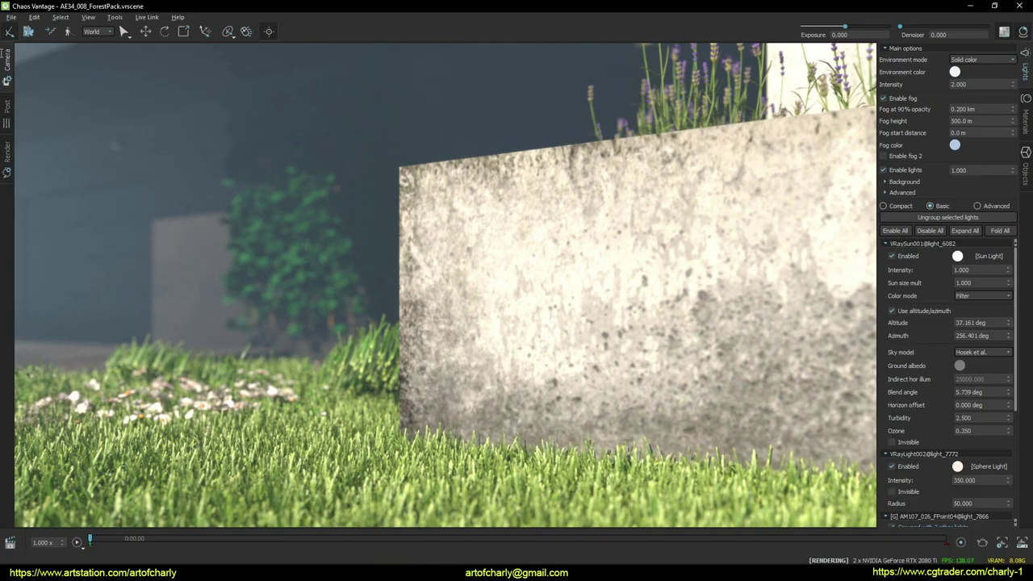
Step: Frame the view along the concrete wall with the lavender above it and create a new camera there
{"action": "left_click", "coordinate": [7, 60]}
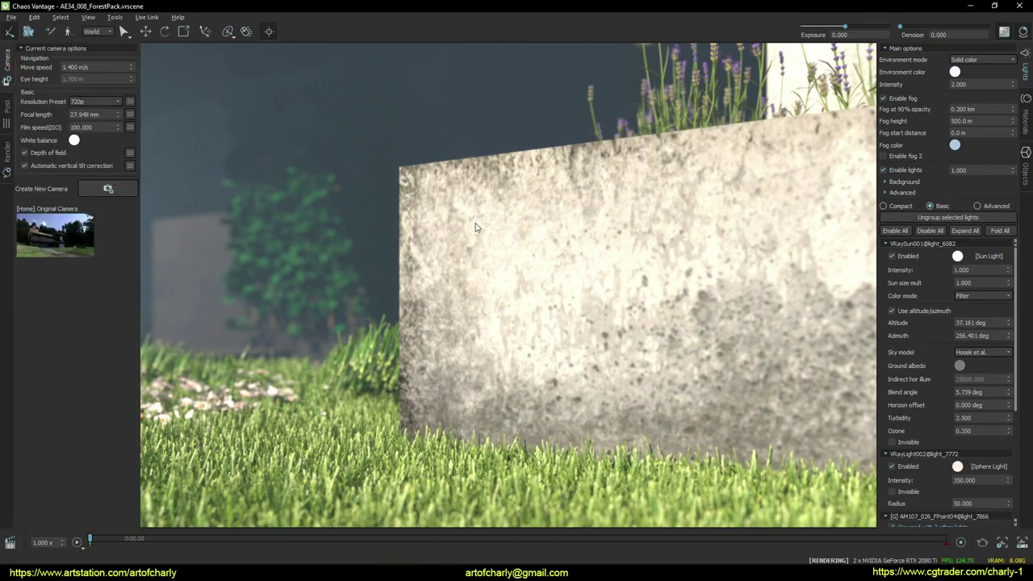
{"action": "left_click", "coordinate": [7, 60]}
{"action": "left_click_drag", "start_coordinate": [27, 96], "coordinate": [433, 47]}
{"action": "left_click", "coordinate": [419, 345]}
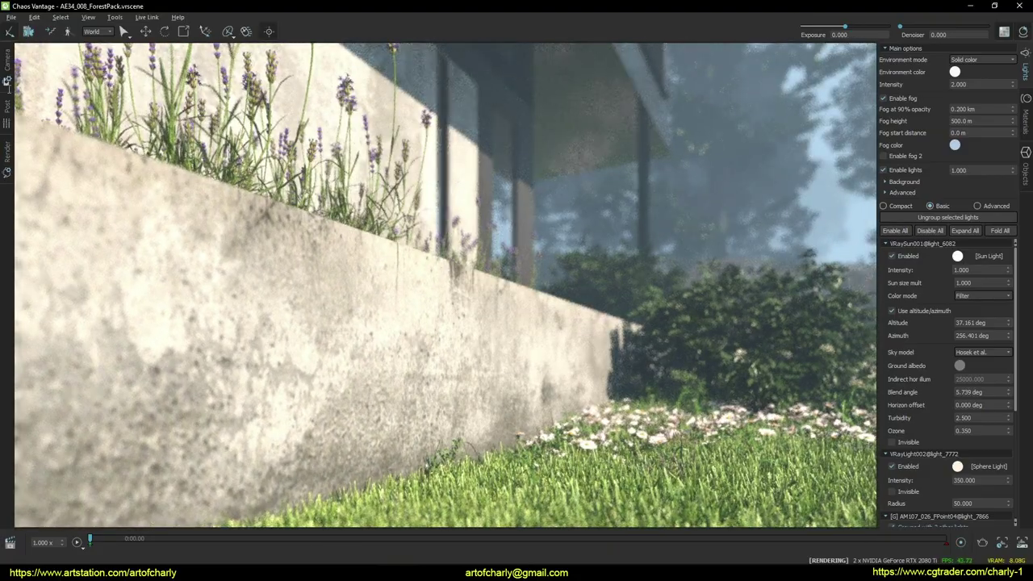
{"action": "left_click", "coordinate": [9, 62]}
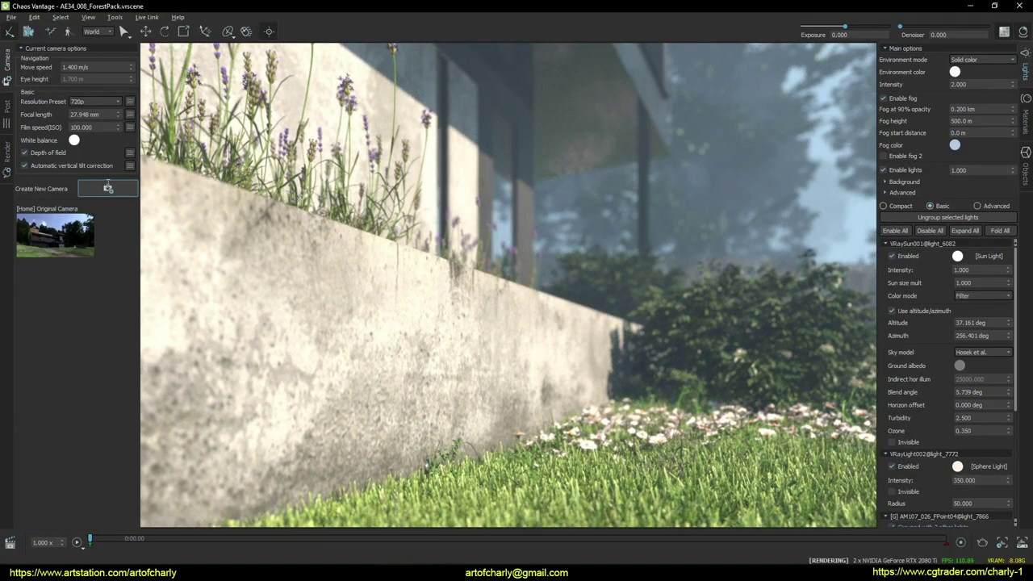
{"action": "left_click", "coordinate": [108, 187]}
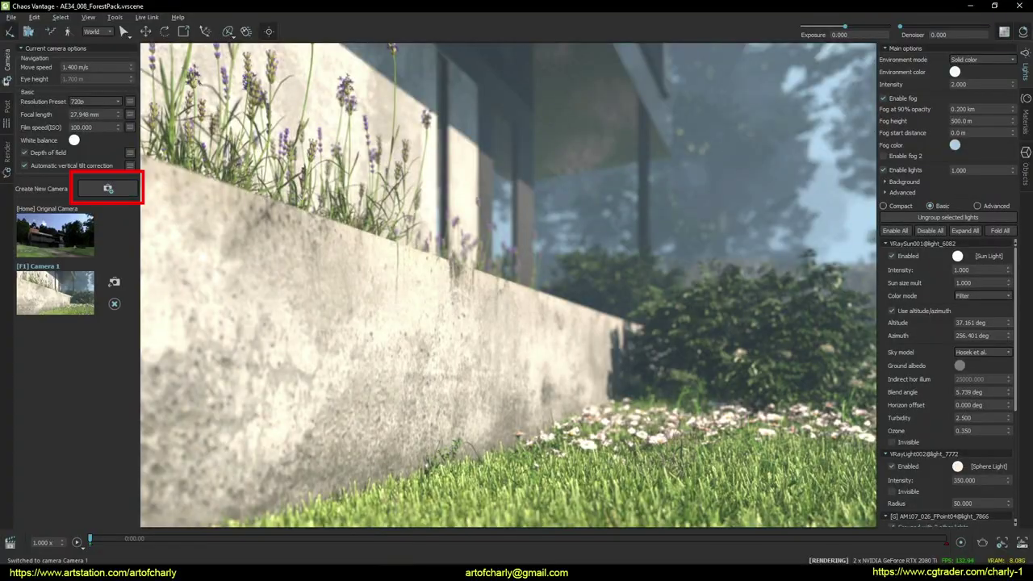
Step: Fly past the daisies to a low view of the grass beside the dark bush and create a second camera
{"action": "mouse_move", "coordinate": [591, 252]}
{"action": "left_mouse_down"}
{"action": "mouse_move", "coordinate": [779, 271]}
{"action": "mouse_move", "coordinate": [593, 268]}
{"action": "left_mouse_up"}
{"action": "key", "text": "w"}
{"action": "key", "text": "w"}
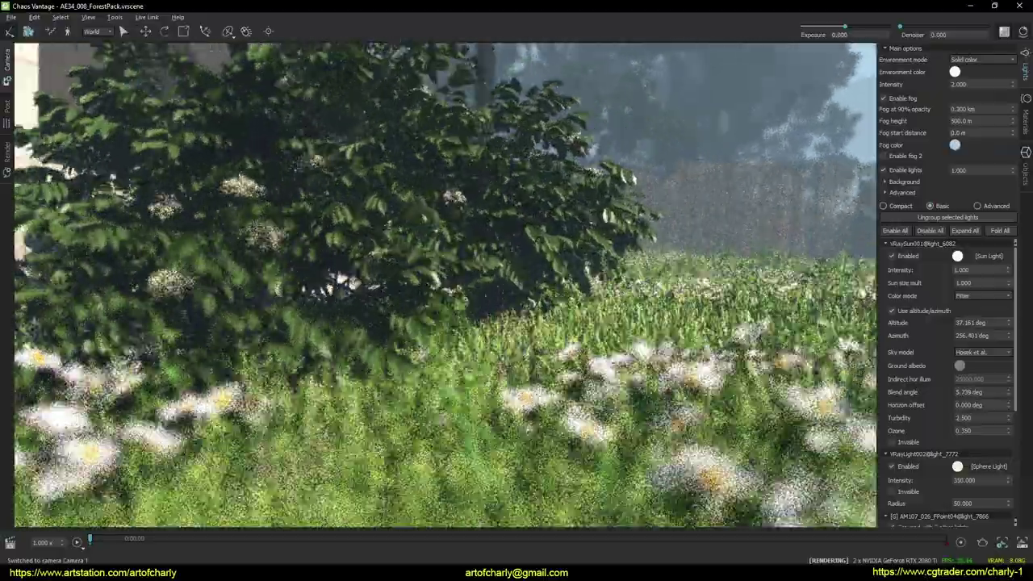
{"action": "key", "text": "w"}
{"action": "left_click_drag", "start_coordinate": [526, 279], "coordinate": [525, 229]}
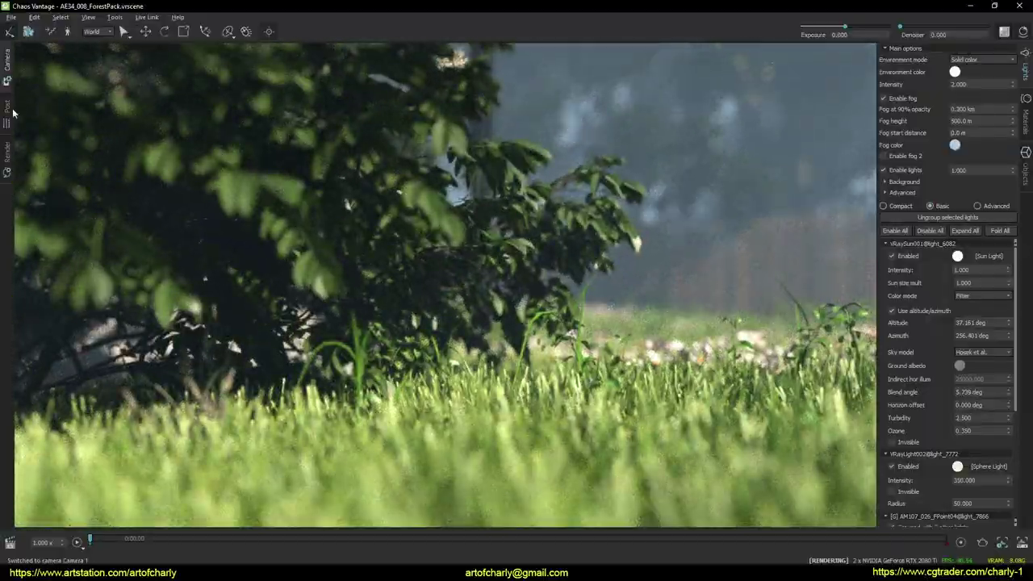
{"action": "left_click", "coordinate": [6, 66]}
{"action": "left_click", "coordinate": [108, 188]}
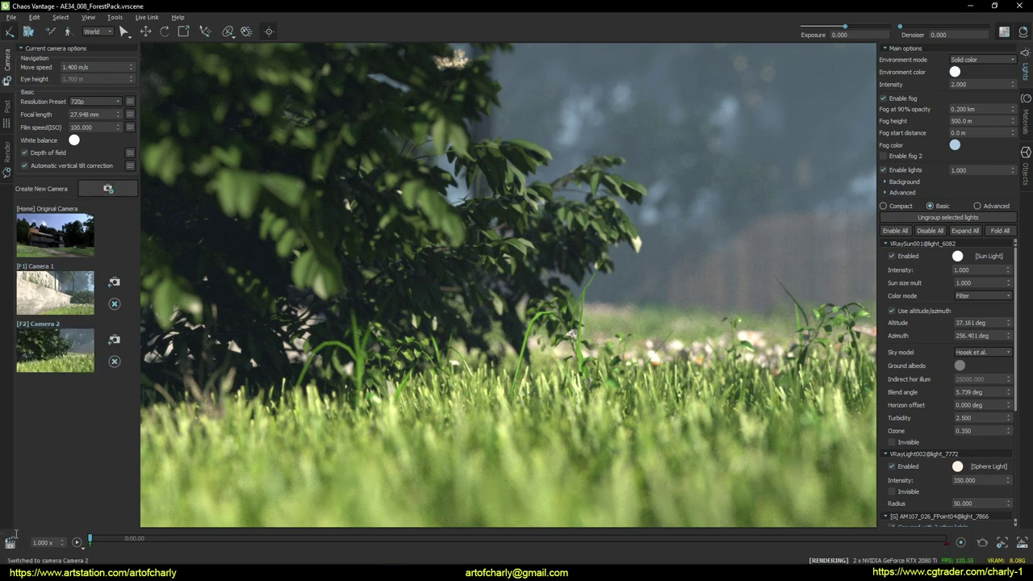
Step: Show the animation timeline and place Camera 2 followed by Camera 1 on the Cameras Animation track, shortening the Camera 2 clip
{"action": "left_click", "coordinate": [10, 542]}
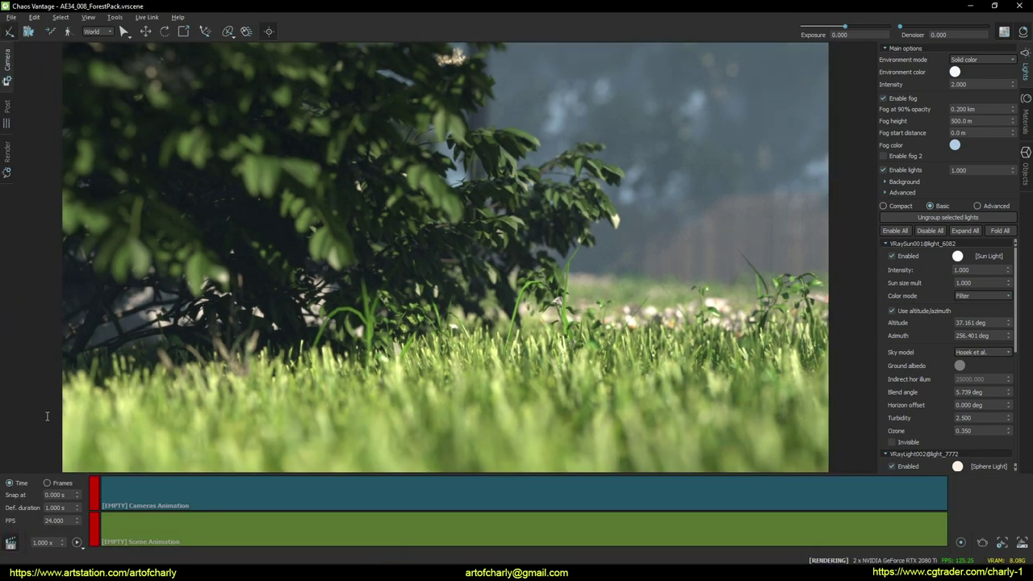
{"action": "left_click", "coordinate": [9, 65]}
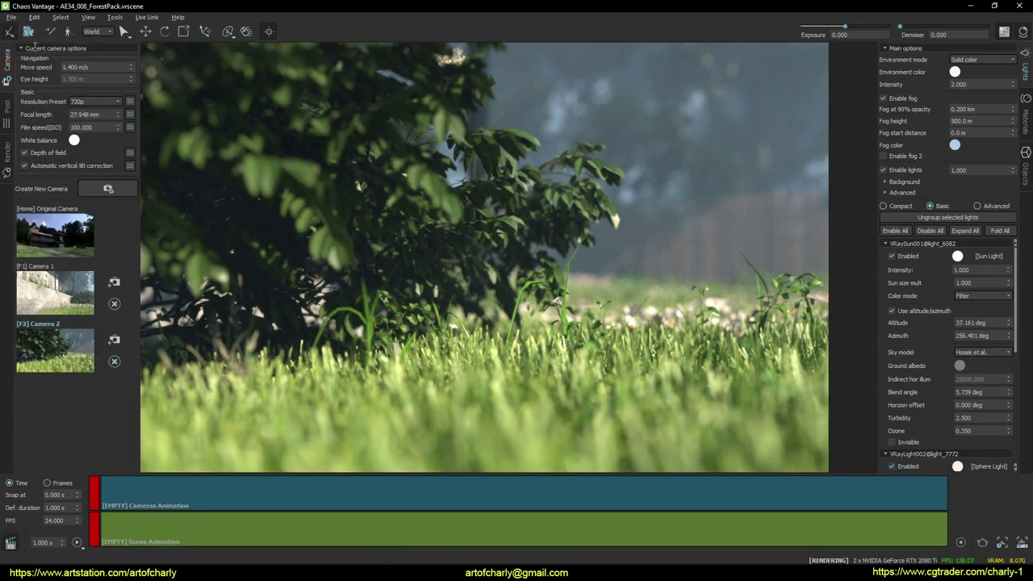
{"action": "left_click_drag", "start_coordinate": [59, 309], "coordinate": [115, 493]}
{"action": "mouse_move", "coordinate": [46, 337]}
{"action": "left_mouse_down"}
{"action": "mouse_move", "coordinate": [314, 482]}
{"action": "mouse_move", "coordinate": [361, 496]}
{"action": "left_mouse_up"}
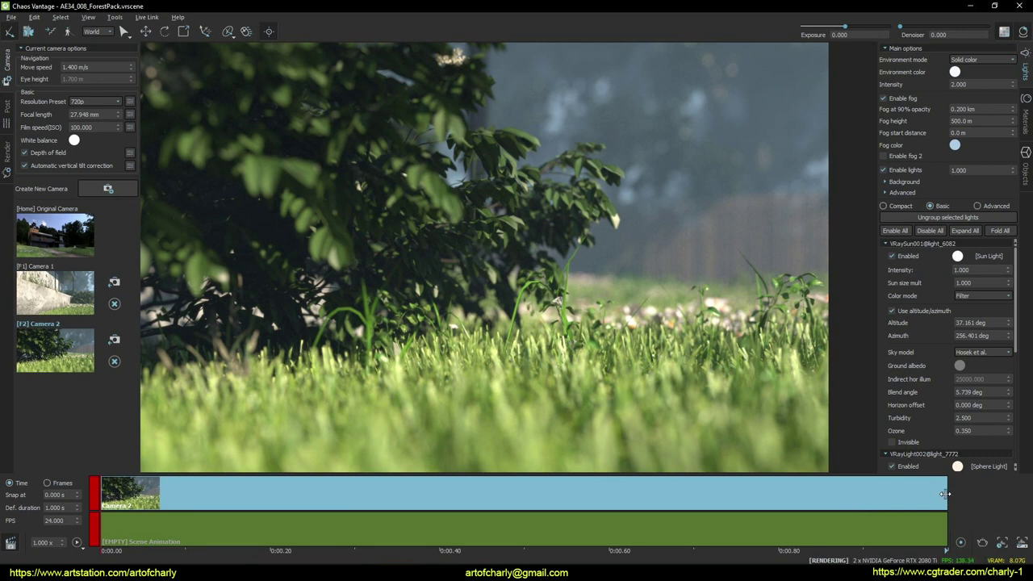
{"action": "left_click_drag", "start_coordinate": [945, 494], "coordinate": [321, 492]}
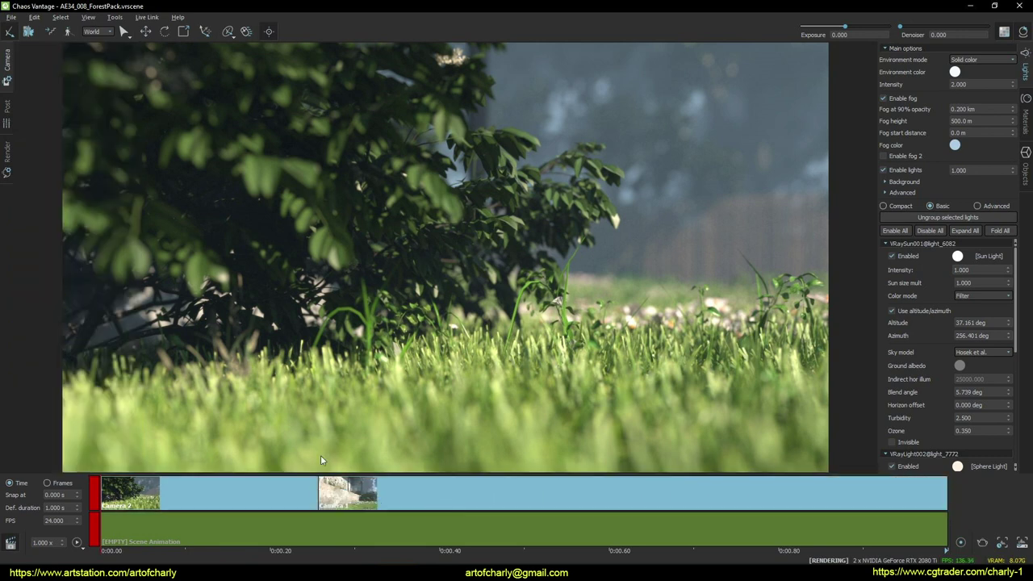
Step: Select the Camera 2 and Camera 1 clips in turn and play back the camera animation
{"action": "left_click", "coordinate": [229, 499]}
{"action": "left_click", "coordinate": [219, 492]}
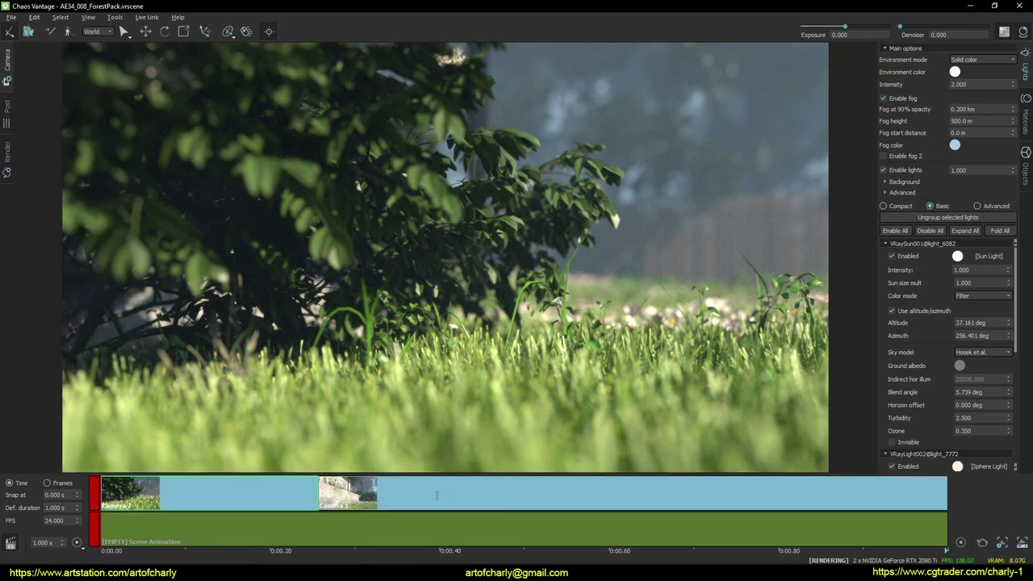
{"action": "left_click", "coordinate": [410, 492]}
{"action": "left_click", "coordinate": [78, 543]}
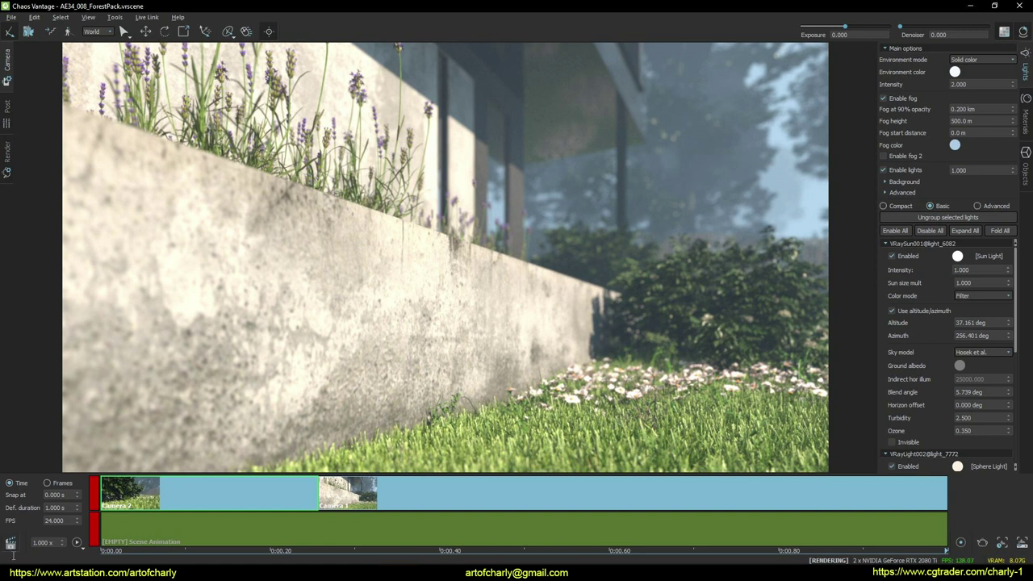
Step: Add a transition after the Camera 2 clip and play the animation with it
{"action": "right_click", "coordinate": [274, 495]}
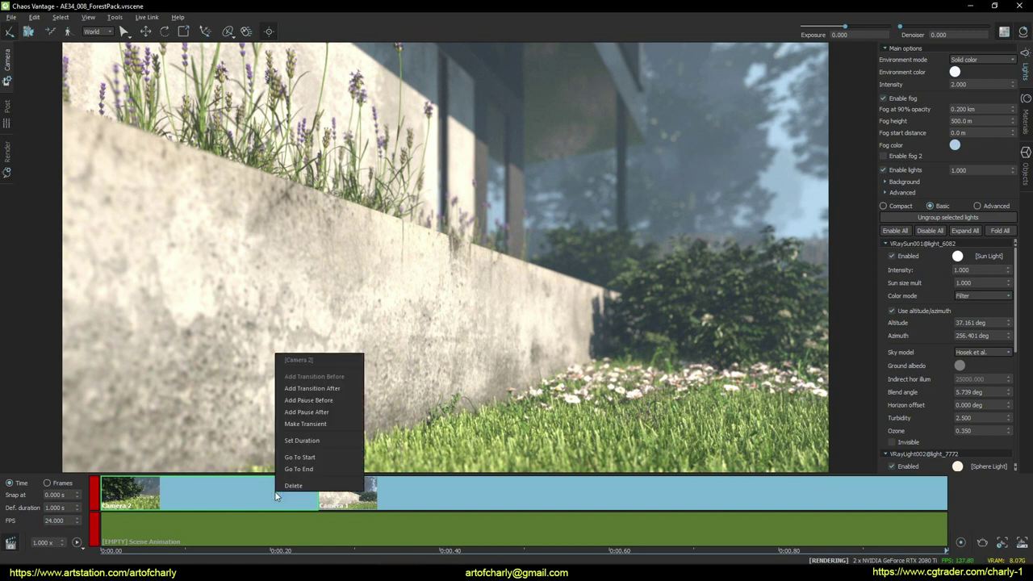
{"action": "left_click", "coordinate": [333, 391]}
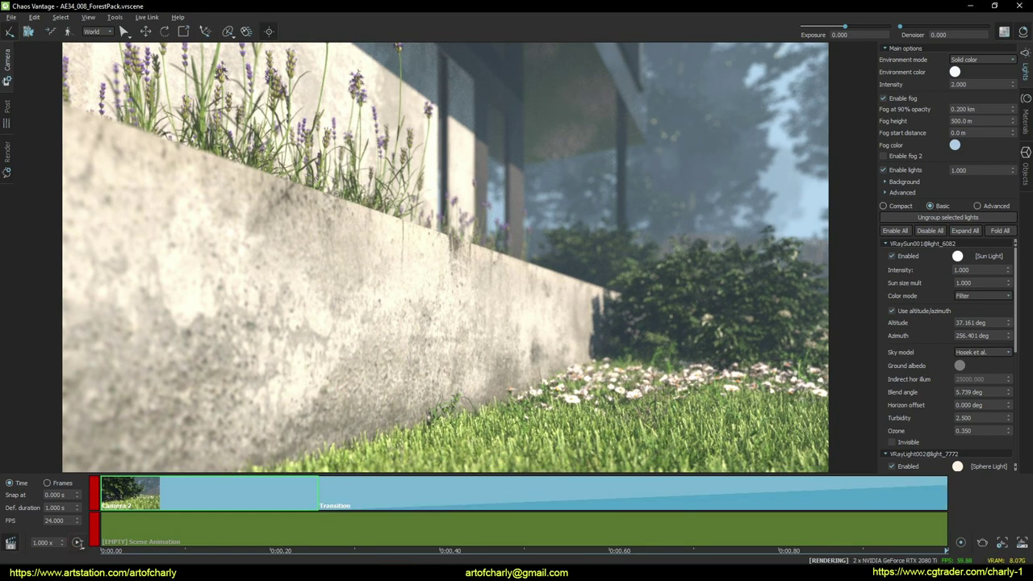
{"action": "left_click", "coordinate": [78, 541]}
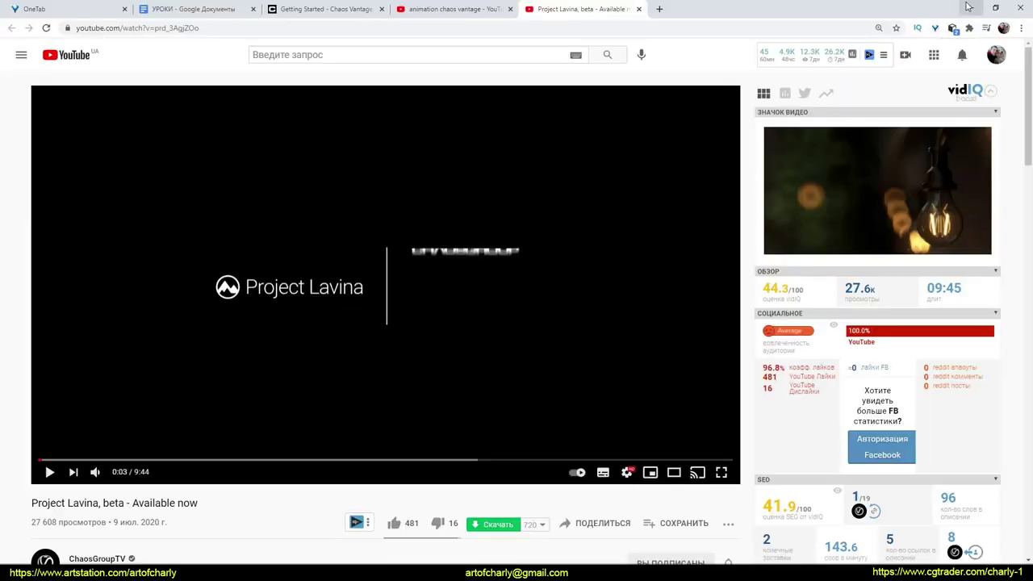
Step: Switch back to Chaos Vantage, hide the camera options and start recording the camera movement from the concrete wall view
{"action": "left_click", "coordinate": [968, 7]}
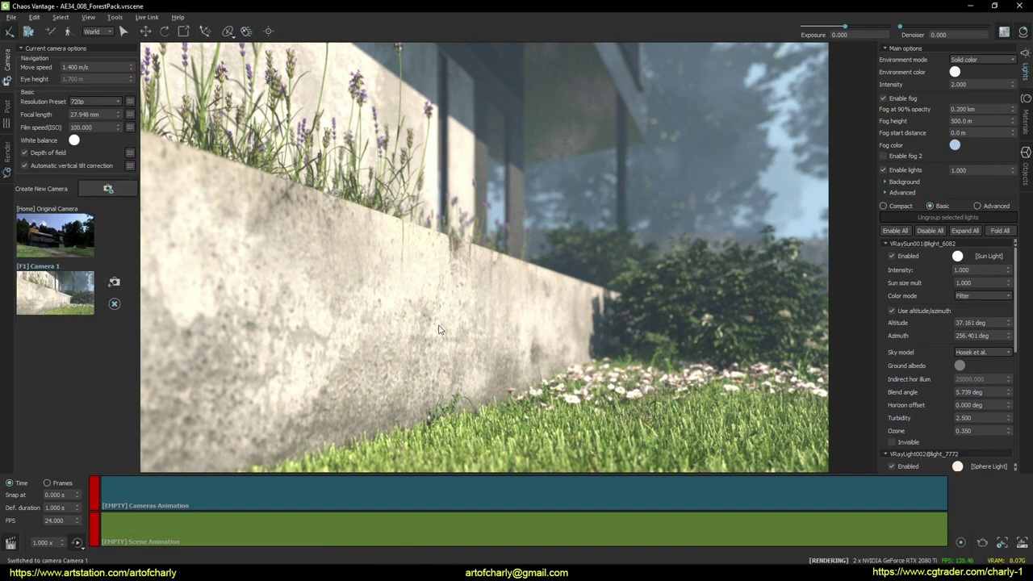
{"action": "left_click", "coordinate": [962, 541]}
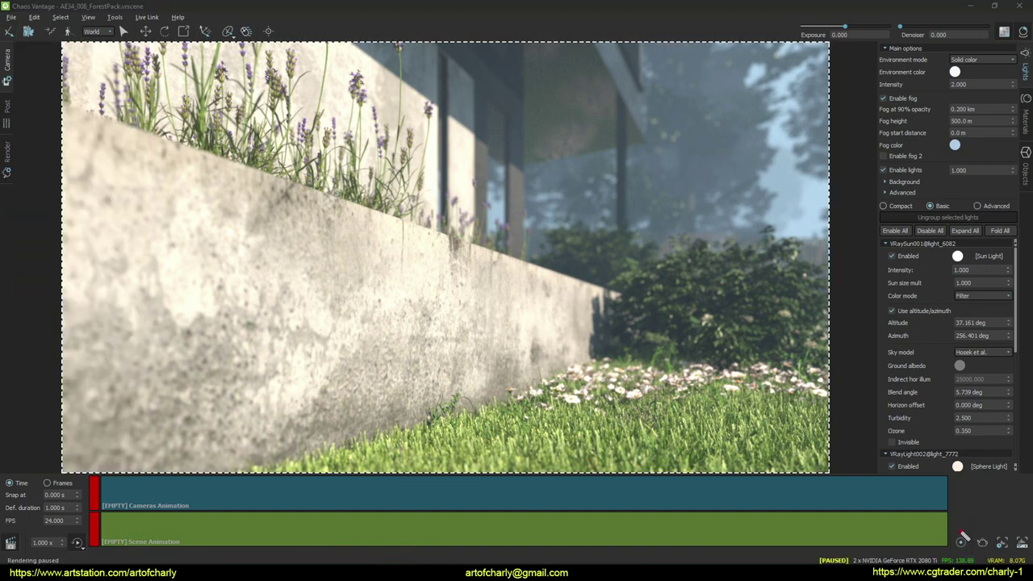
{"action": "left_click", "coordinate": [961, 542]}
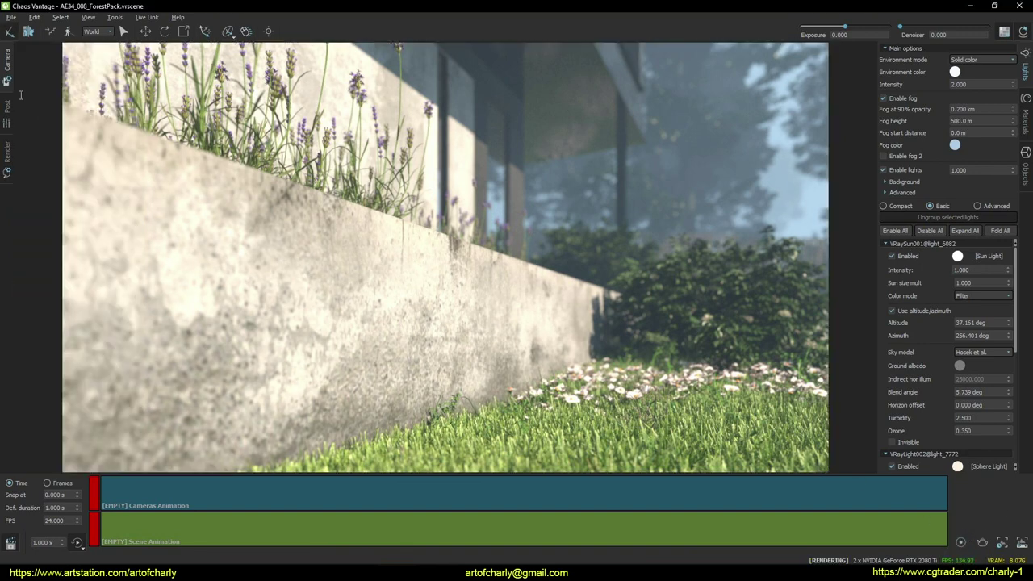
{"action": "left_click", "coordinate": [7, 64]}
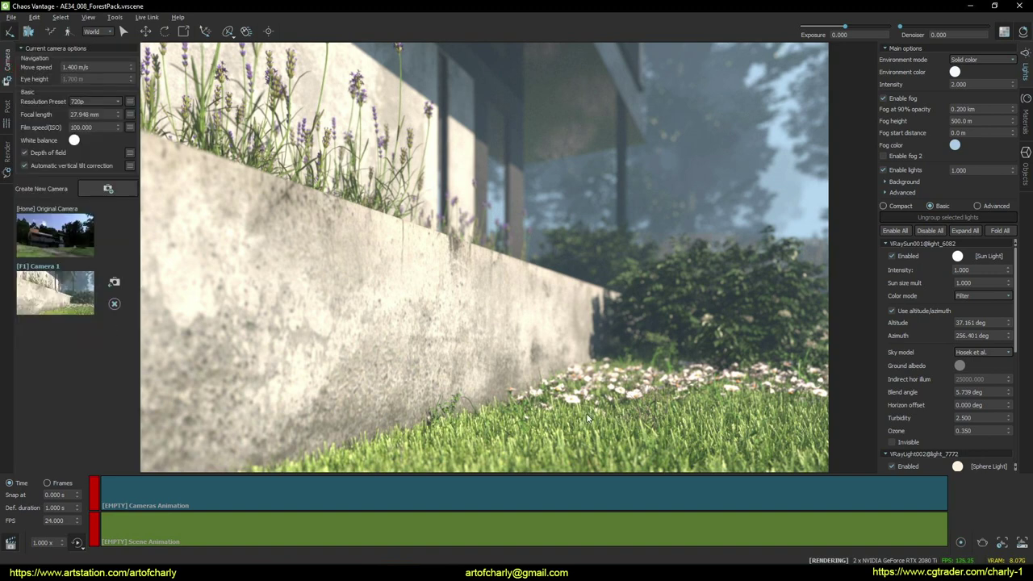
{"action": "left_click", "coordinate": [500, 327]}
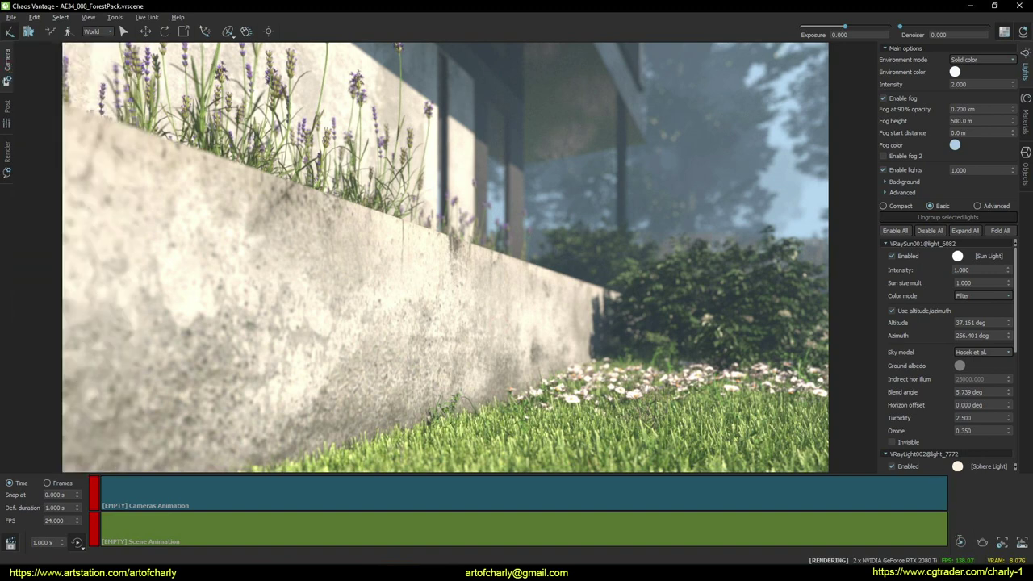
{"action": "left_click", "coordinate": [961, 542]}
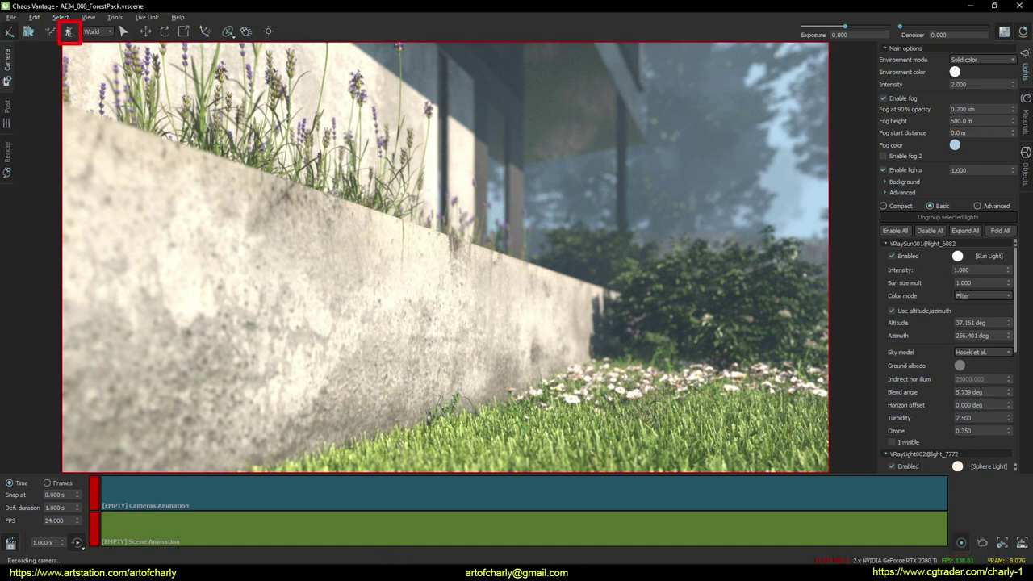
Step: Fly in free look mode past the bush and across the daisy meadow to a low view of the house, and stop the camera recording
{"action": "left_click", "coordinate": [68, 32]}
{"action": "key", "text": "w"}
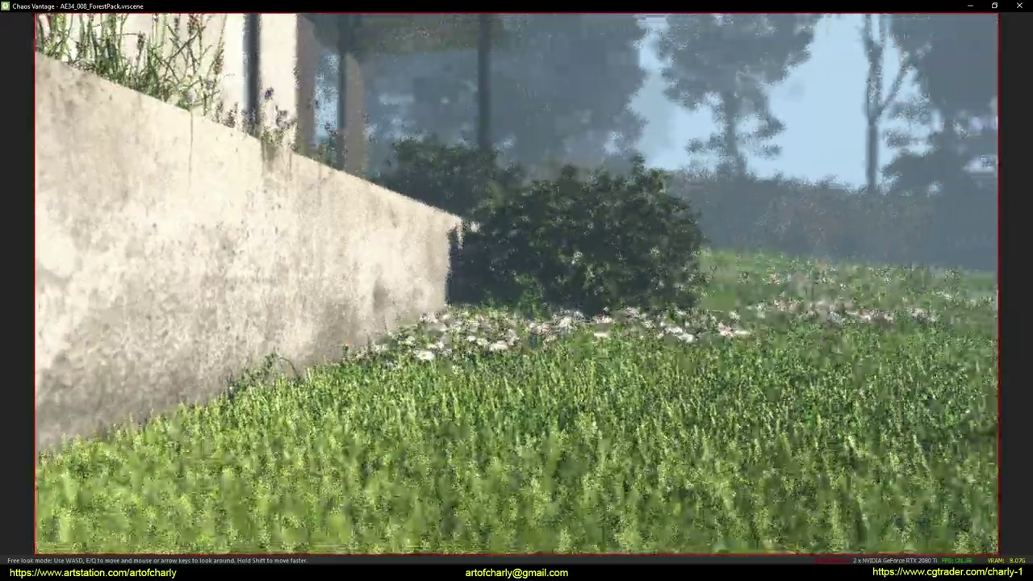
{"action": "key", "text": "w"}
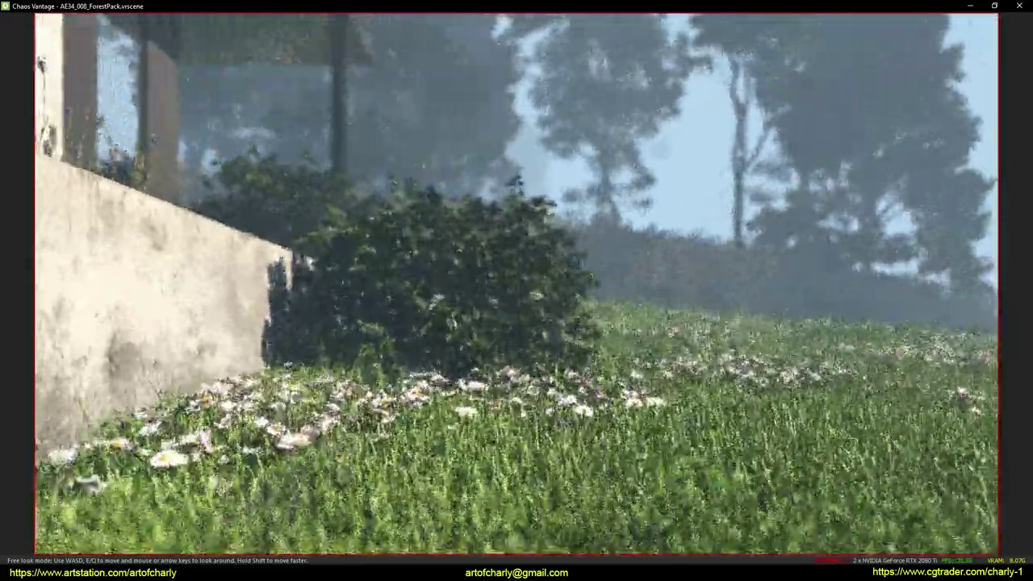
{"action": "key", "text": "w"}
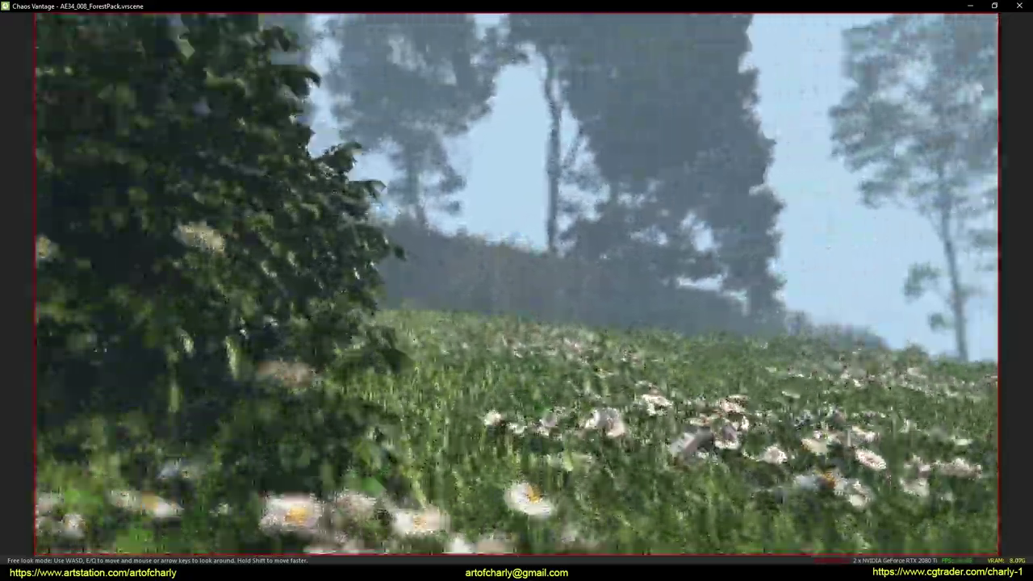
{"action": "key", "text": "w"}
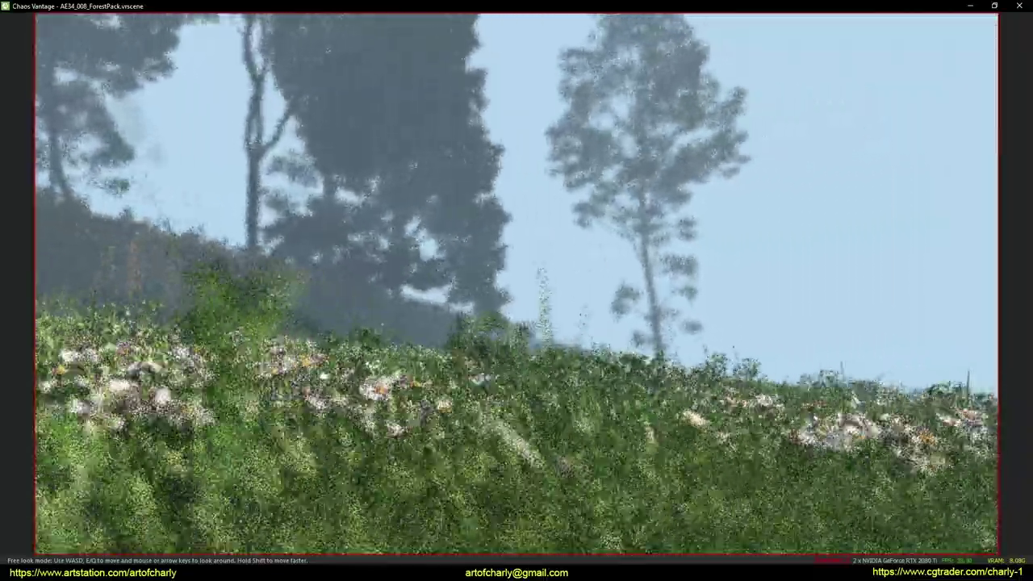
{"action": "key", "text": "w"}
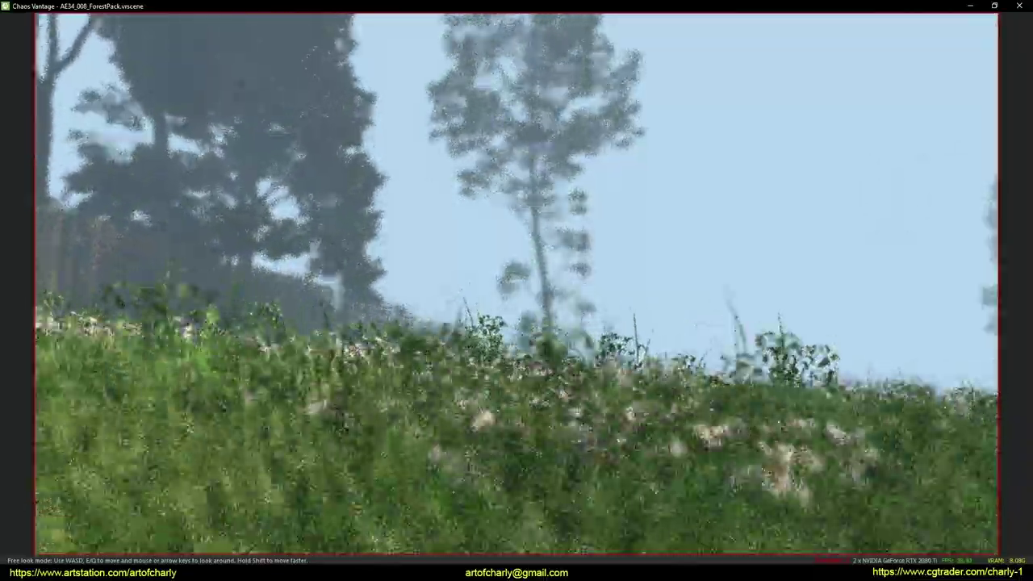
{"action": "key", "text": "e"}
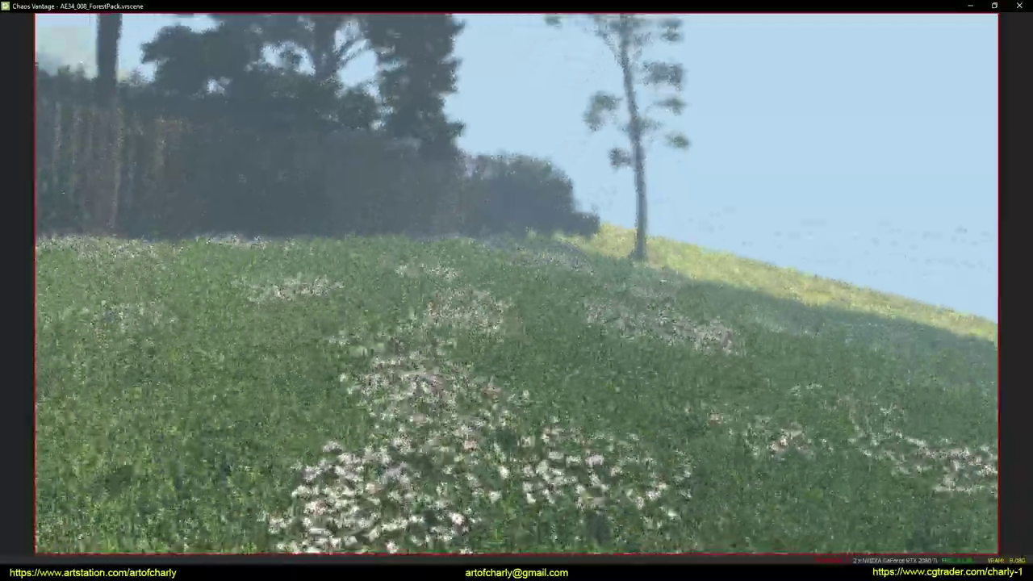
{"action": "key", "text": "w"}
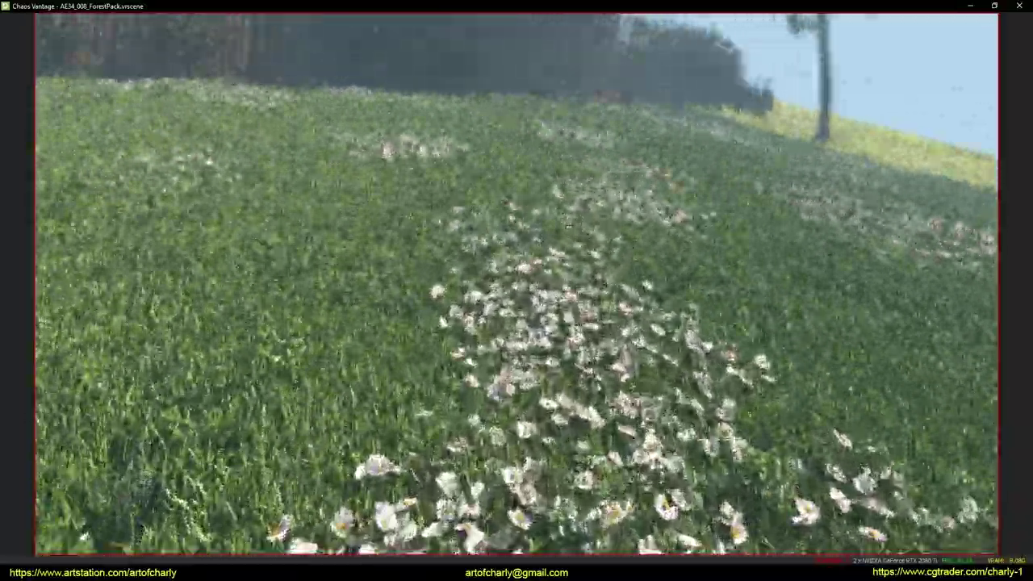
{"action": "key", "text": "w"}
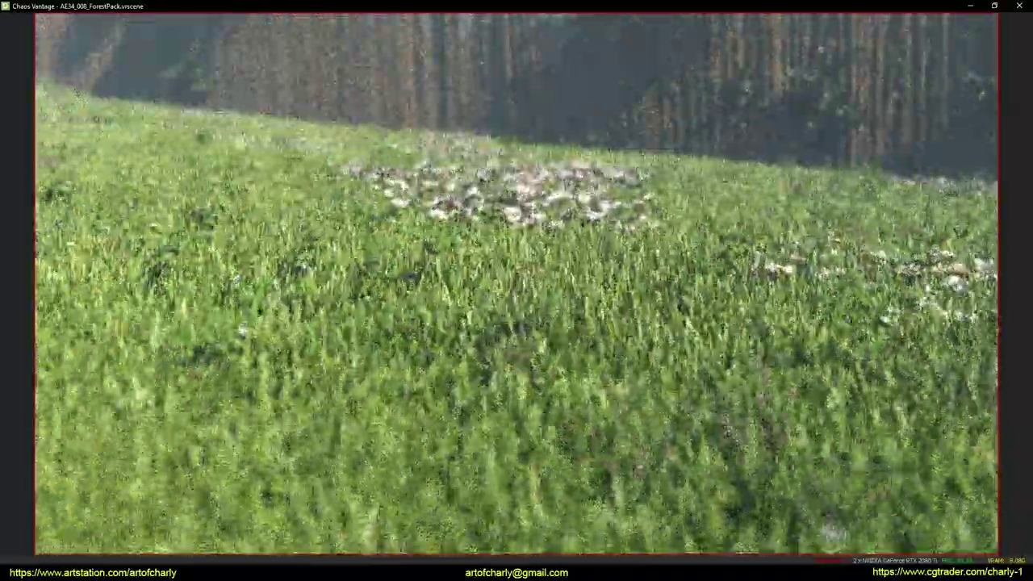
{"action": "key", "text": "w"}
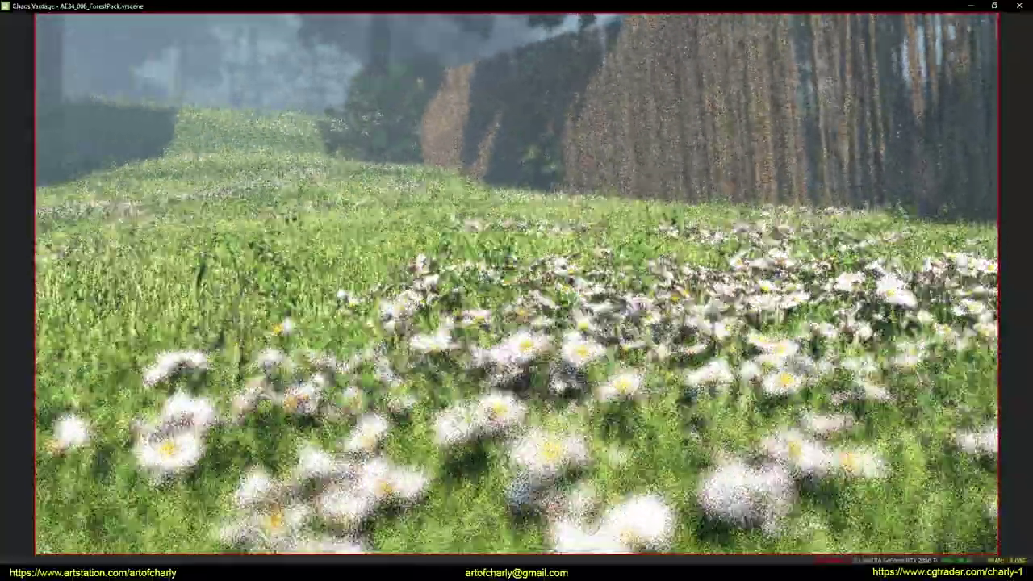
{"action": "key", "text": "w"}
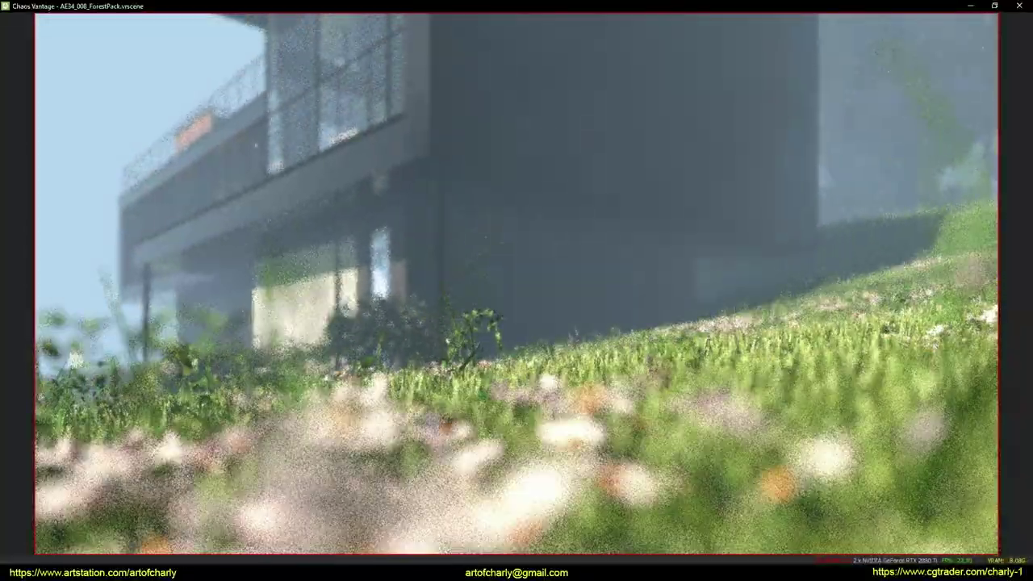
{"action": "key", "text": "Escape"}
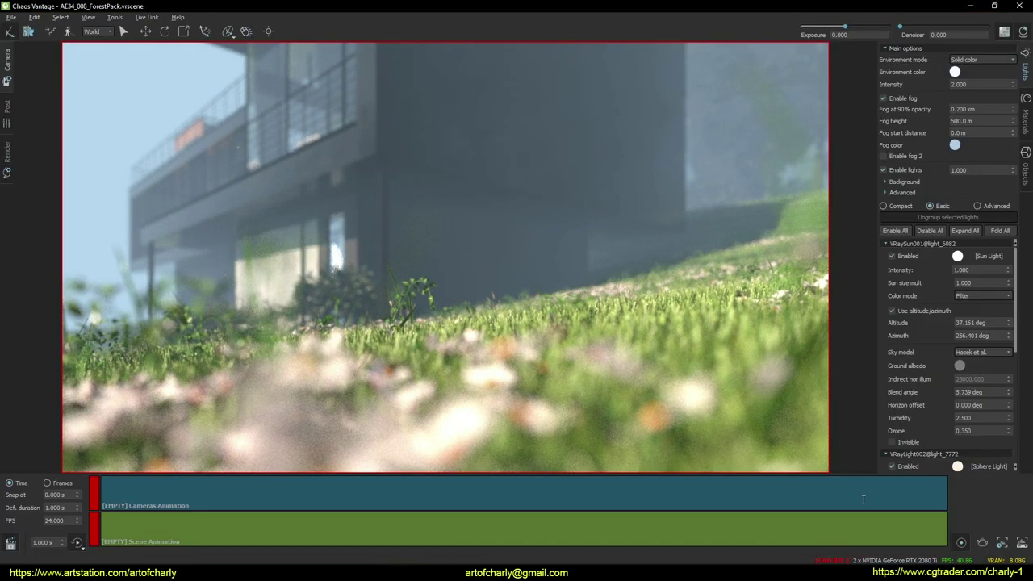
{"action": "left_click", "coordinate": [962, 542]}
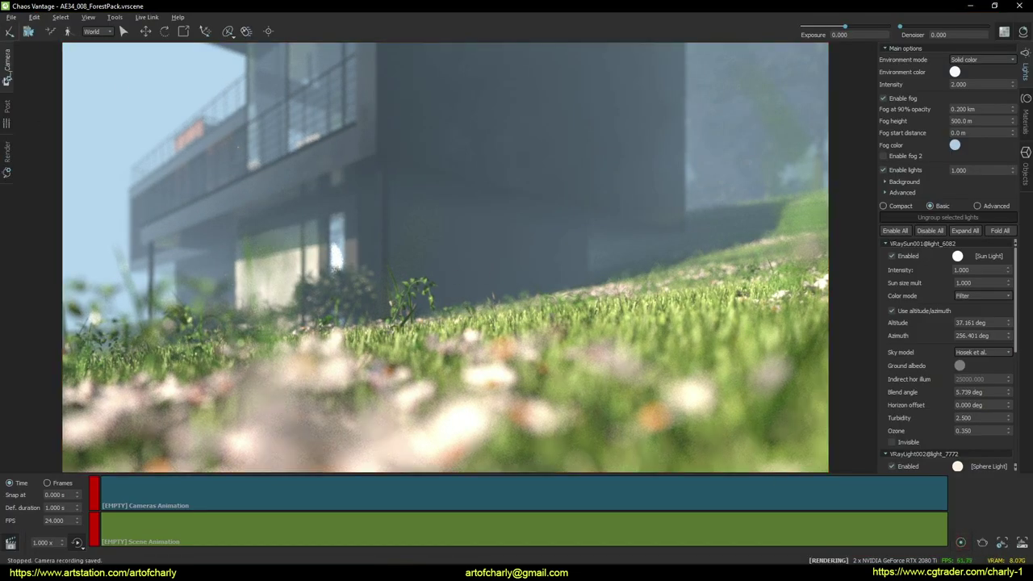
Step: Show the camera list and place the Recorded Camera on the Cameras Animation track
{"action": "left_click", "coordinate": [7, 79]}
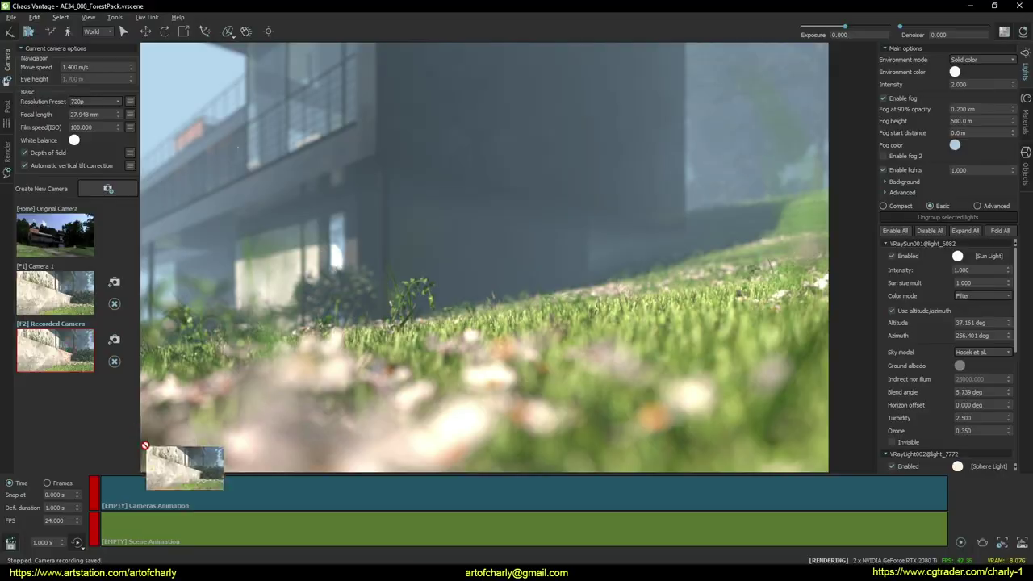
{"action": "left_click_drag", "start_coordinate": [145, 446], "coordinate": [175, 507]}
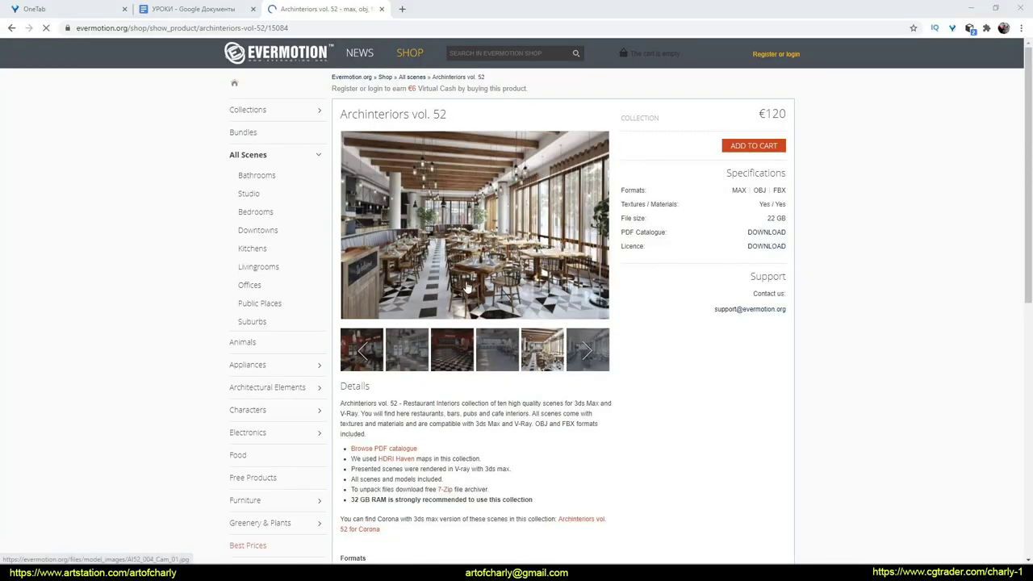
Step: Enlarge the restaurant preview image on the Evermotion Archinteriors vol. 52 product page to examine it
{"action": "left_click", "coordinate": [479, 230]}
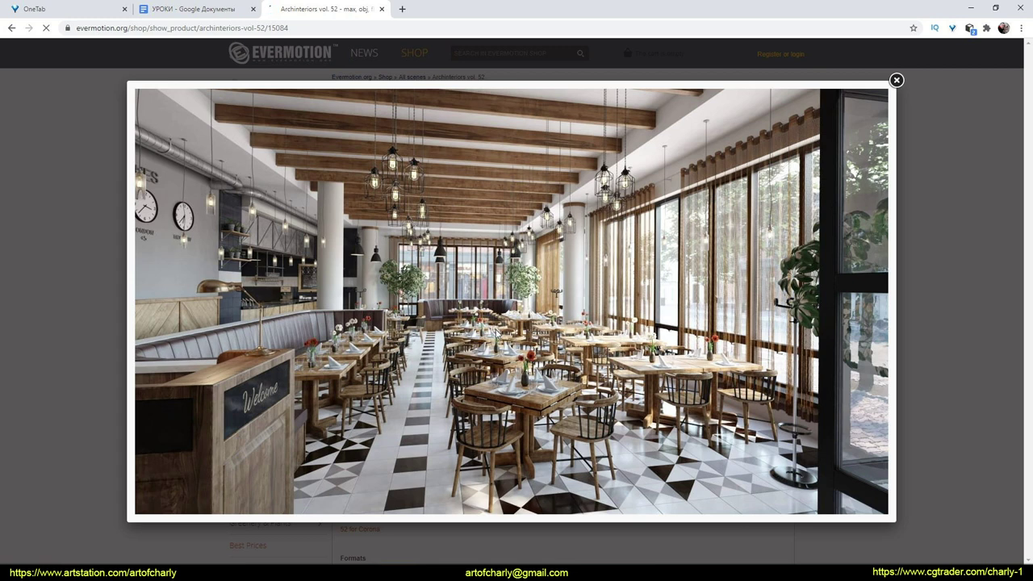
{"action": "left_click", "coordinate": [505, 292]}
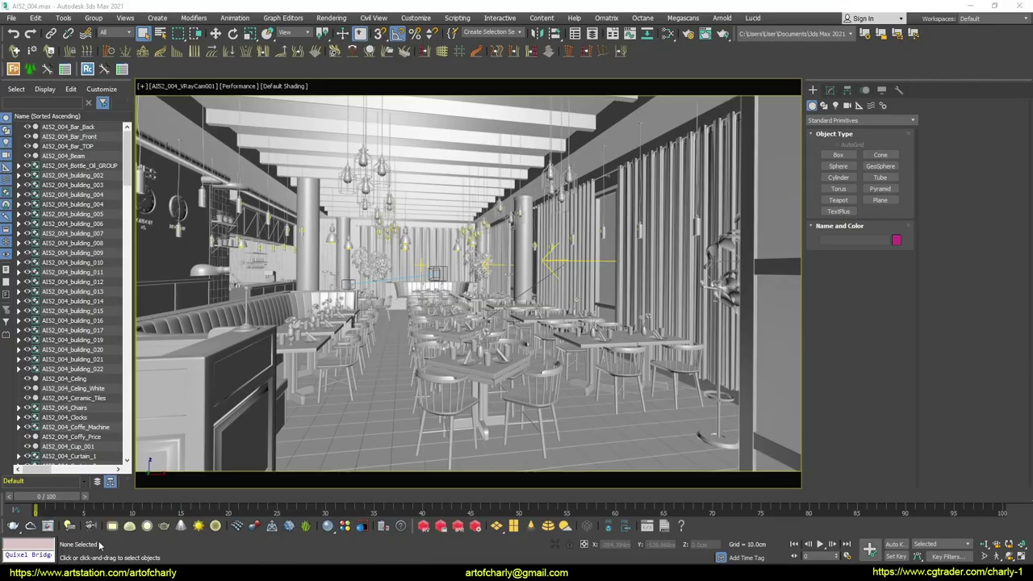
Step: Launch GPU-Z 2.35.0 and show its Sensors readings to monitor GPU memory during a V-Ray test render of the restaurant scene
{"action": "key", "text": "super"}
{"action": "type", "text": "gpu"}
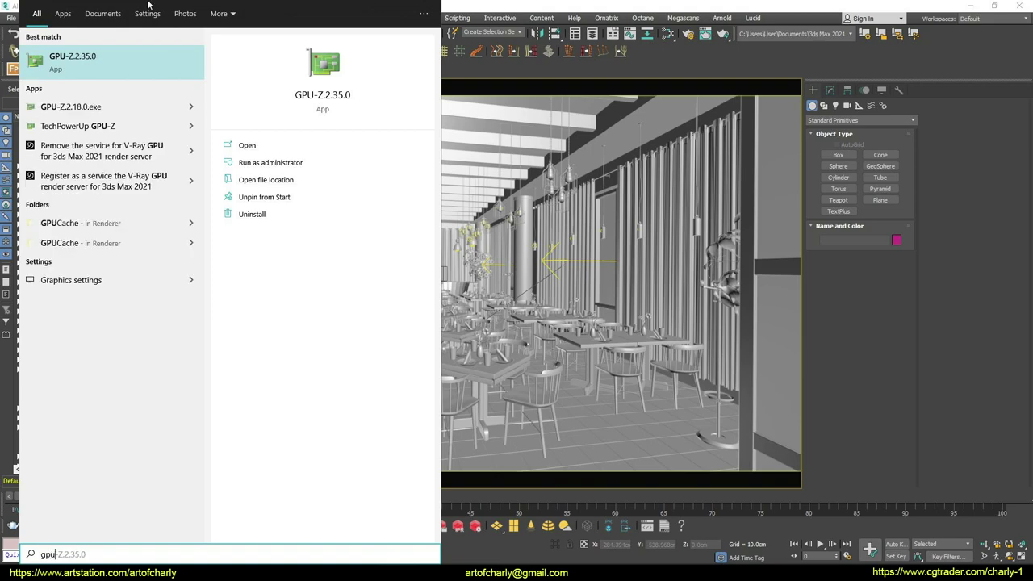
{"action": "left_click", "coordinate": [108, 62]}
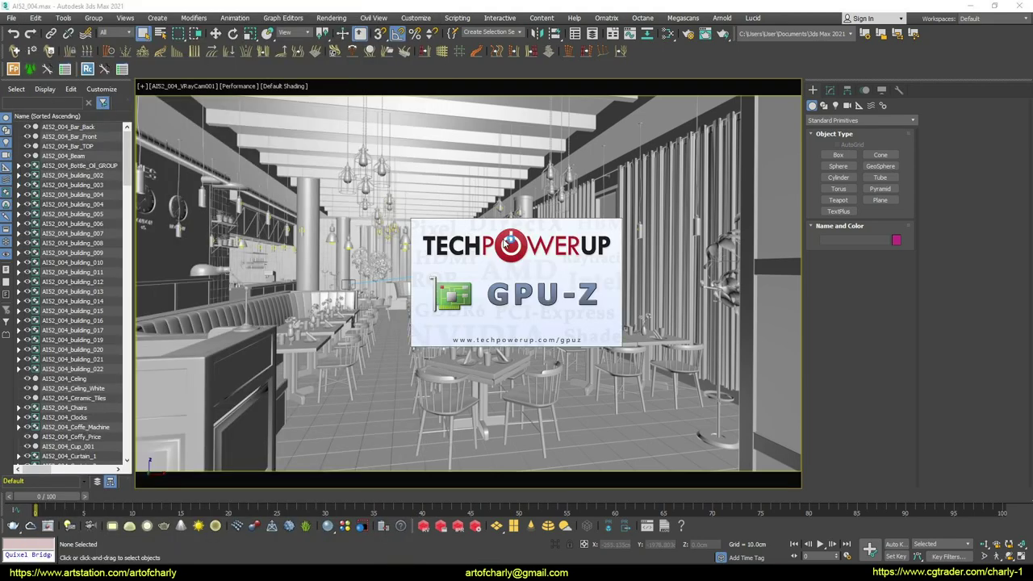
{"action": "left_click", "coordinate": [213, 126]}
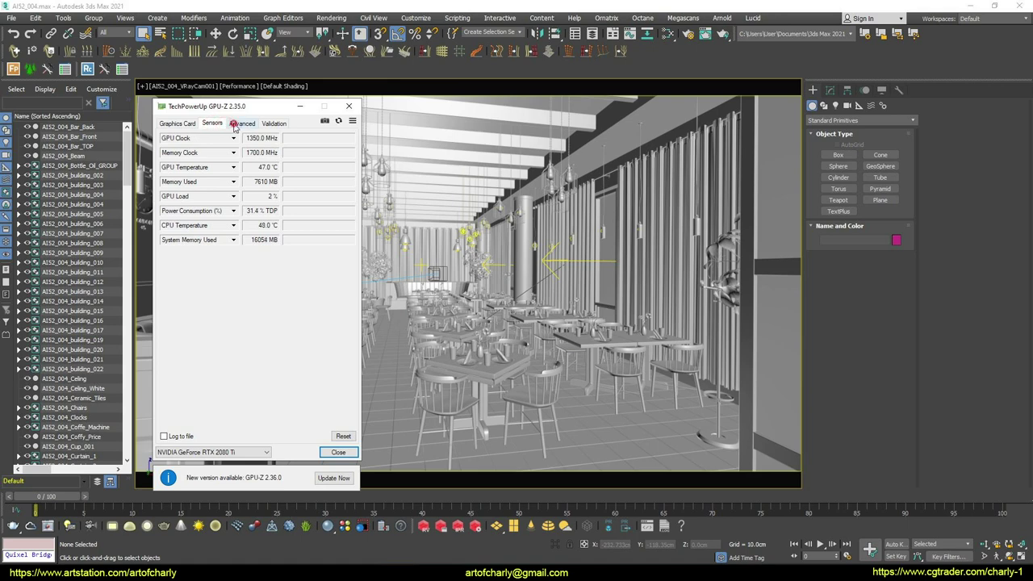
{"action": "left_click", "coordinate": [234, 125]}
{"action": "left_click", "coordinate": [213, 124]}
{"action": "left_click", "coordinate": [350, 107]}
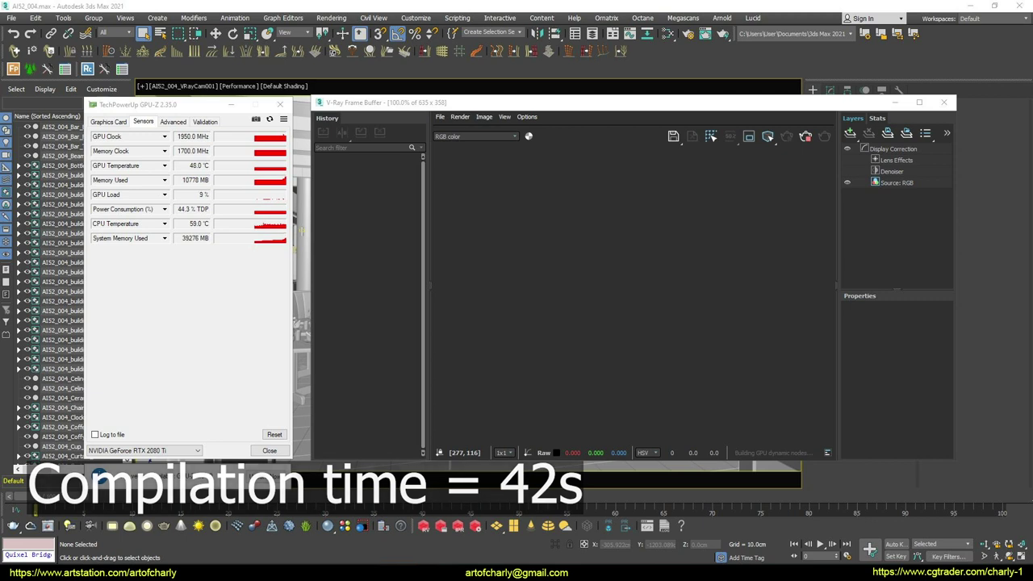
{"action": "left_click_drag", "start_coordinate": [791, 122], "coordinate": [510, 209]}
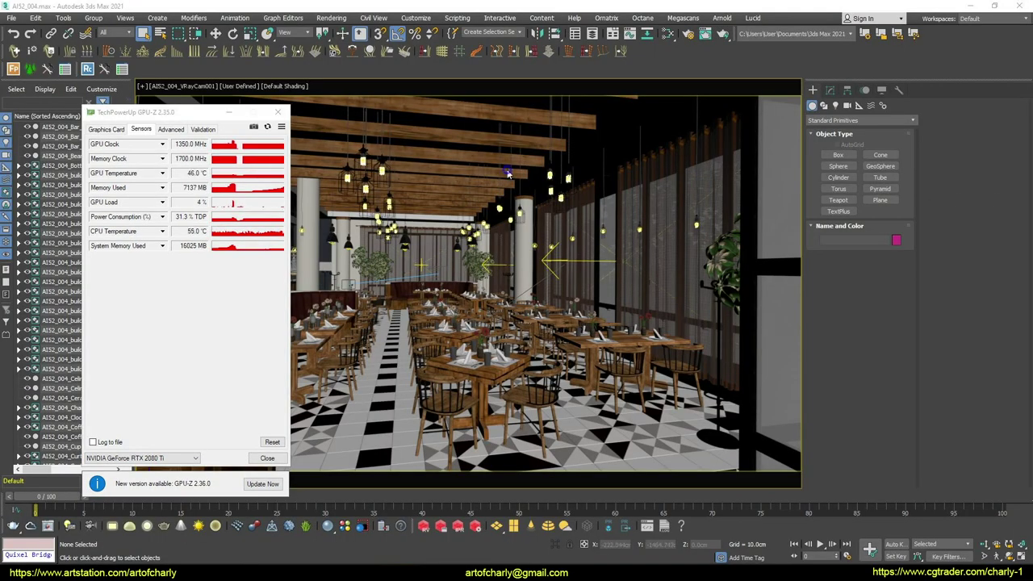
Step: Export the restaurant scene with the .vrscene exporter as AI52_004.vrscene to D:\DESCTOP\VRSCENE, keeping the default export options
{"action": "right_click", "coordinate": [507, 173]}
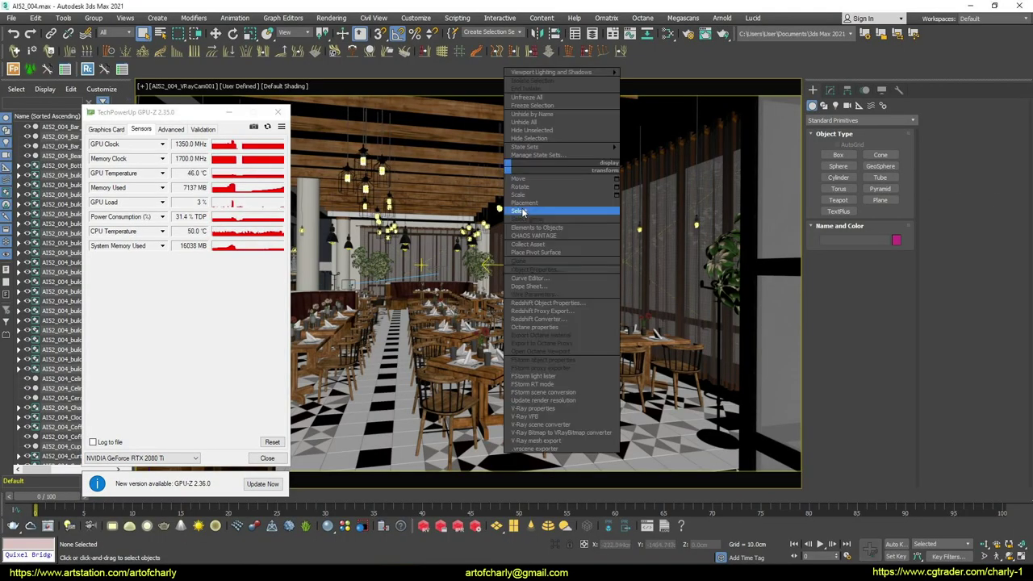
{"action": "left_click", "coordinate": [557, 452]}
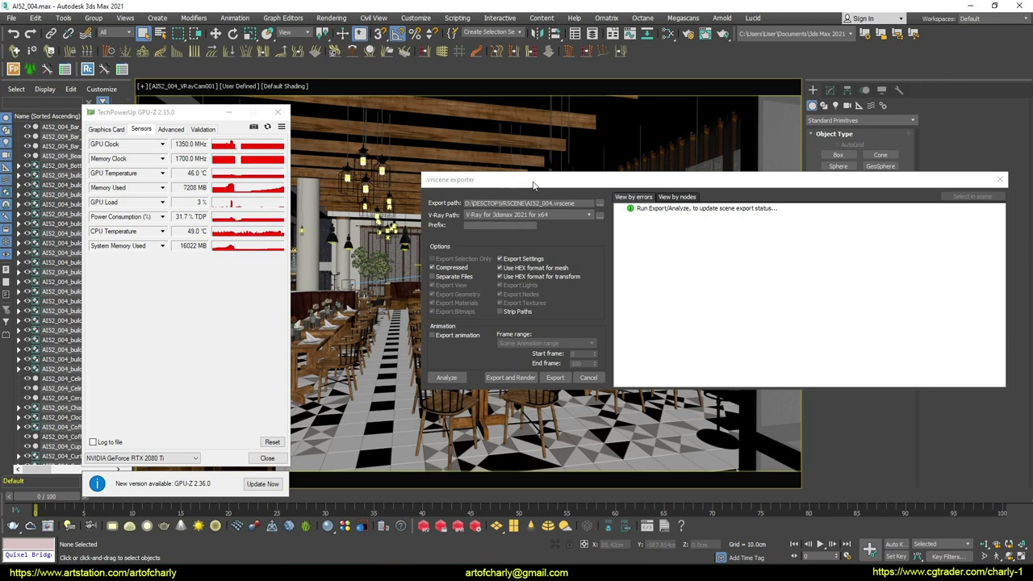
{"action": "left_click_drag", "start_coordinate": [532, 185], "coordinate": [470, 184]}
{"action": "left_click", "coordinate": [538, 202]}
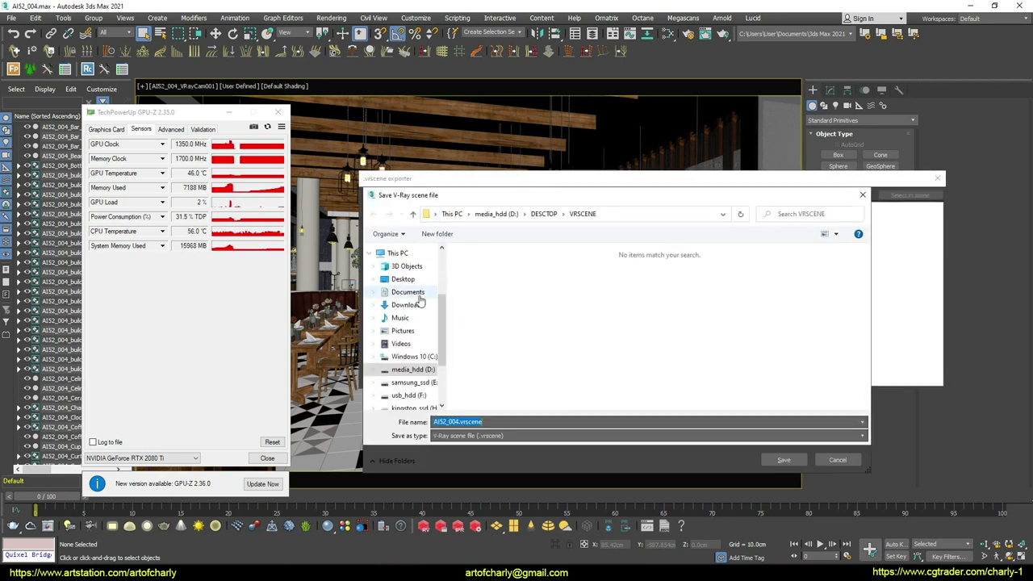
{"action": "double_click", "coordinate": [482, 299]}
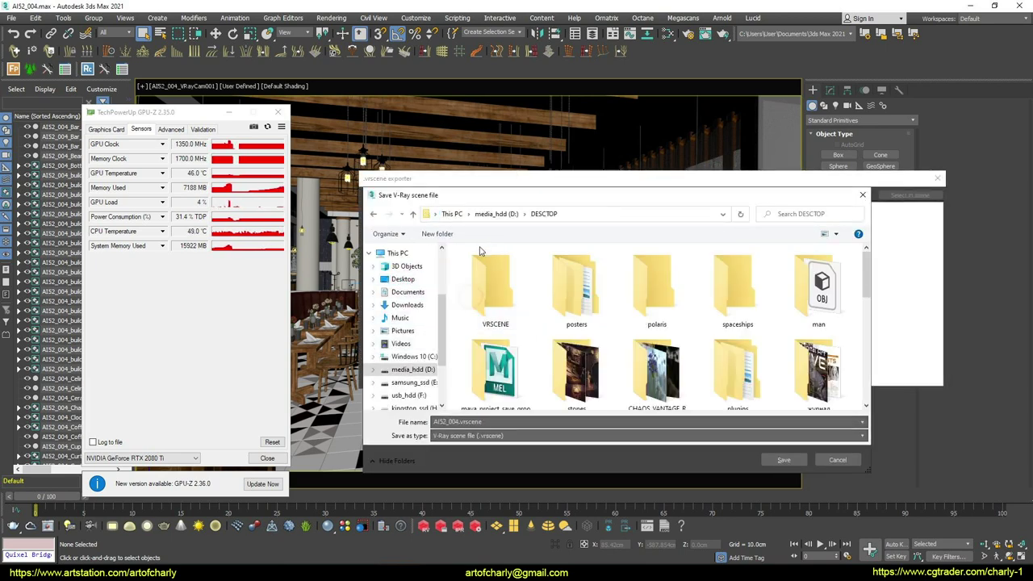
{"action": "double_click", "coordinate": [494, 288]}
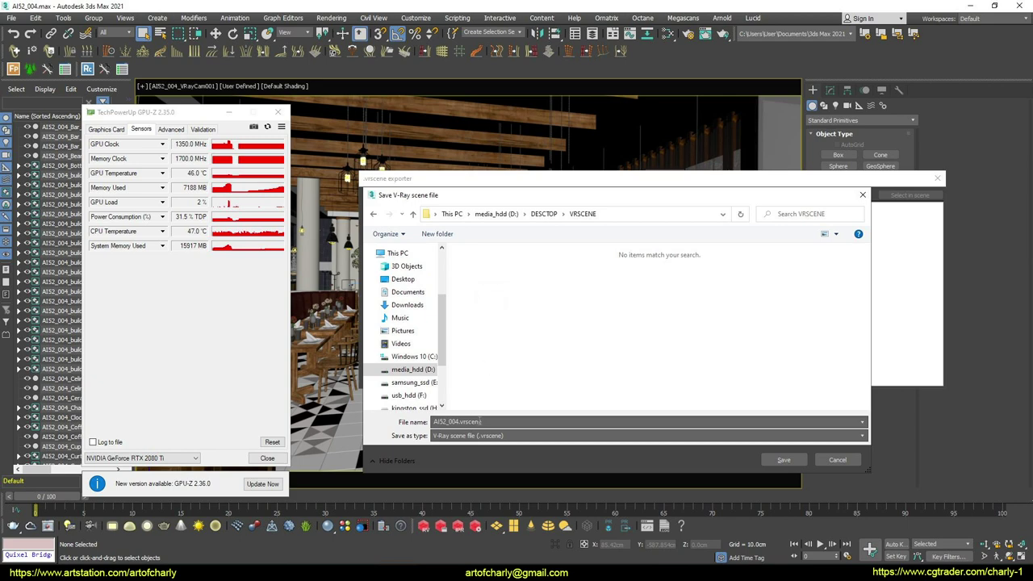
{"action": "left_click", "coordinate": [783, 459]}
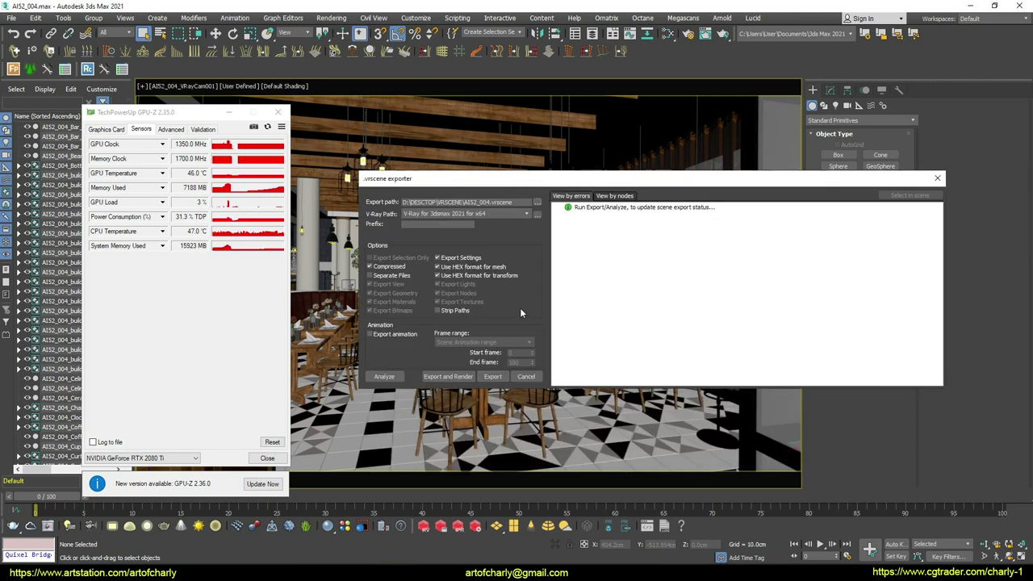
{"action": "left_click", "coordinate": [494, 377]}
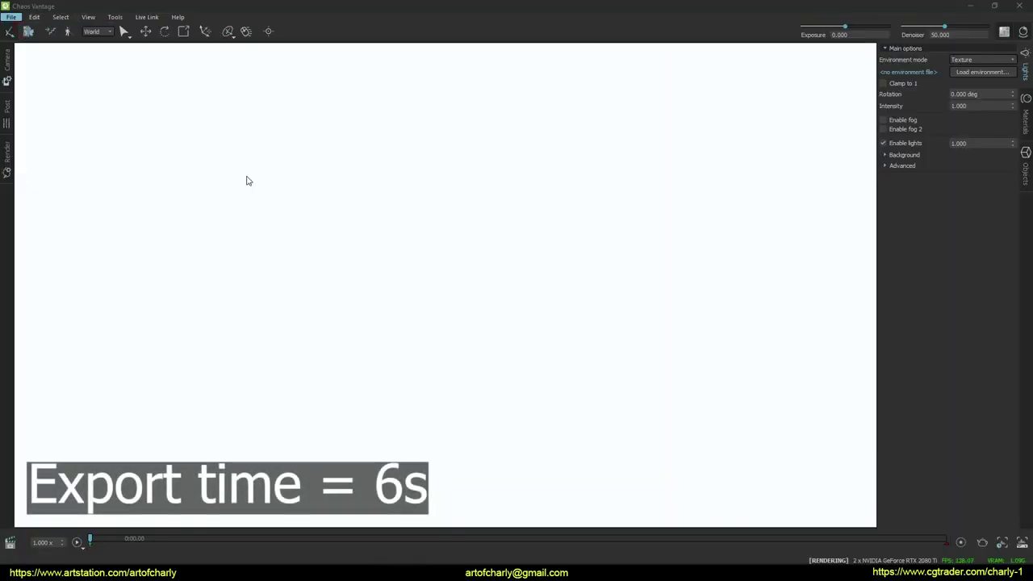
Step: Switch to Chaos Vantage and open the exported AI52_004.vrscene restaurant scene
{"action": "left_click", "coordinate": [129, 103]}
{"action": "double_click", "coordinate": [131, 105]}
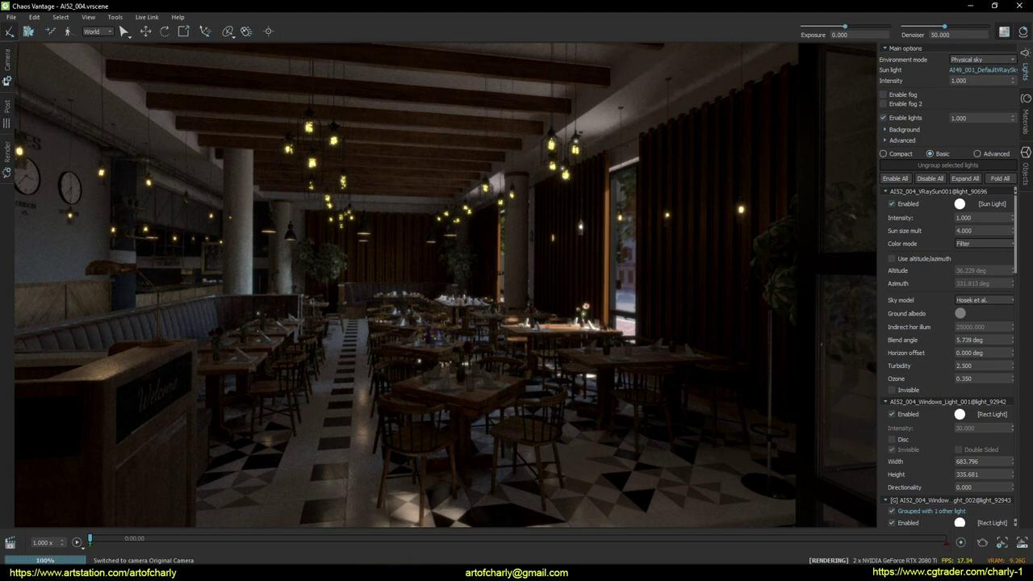
Step: Raise the restaurant view's exposure to 1.882 and set the denoiser to 0
{"action": "left_click_drag", "start_coordinate": [446, 284], "coordinate": [419, 286]}
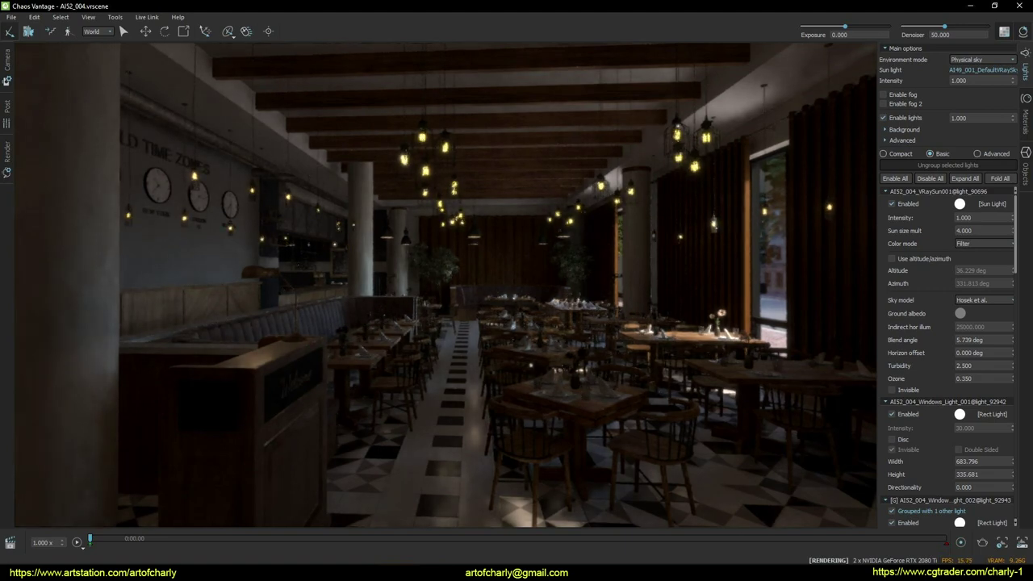
{"action": "key", "text": "w"}
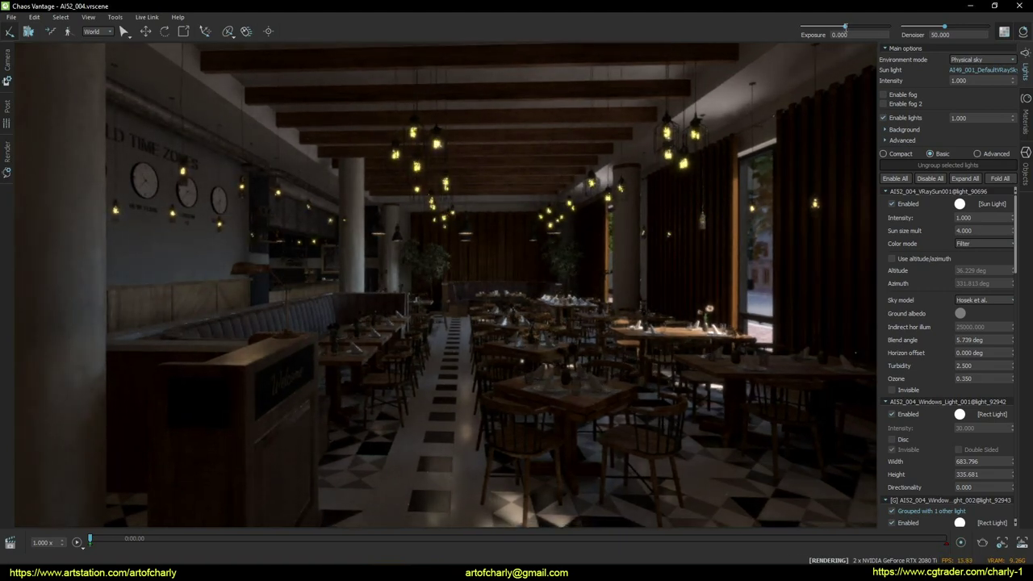
{"action": "left_click_drag", "start_coordinate": [845, 27], "coordinate": [863, 30]}
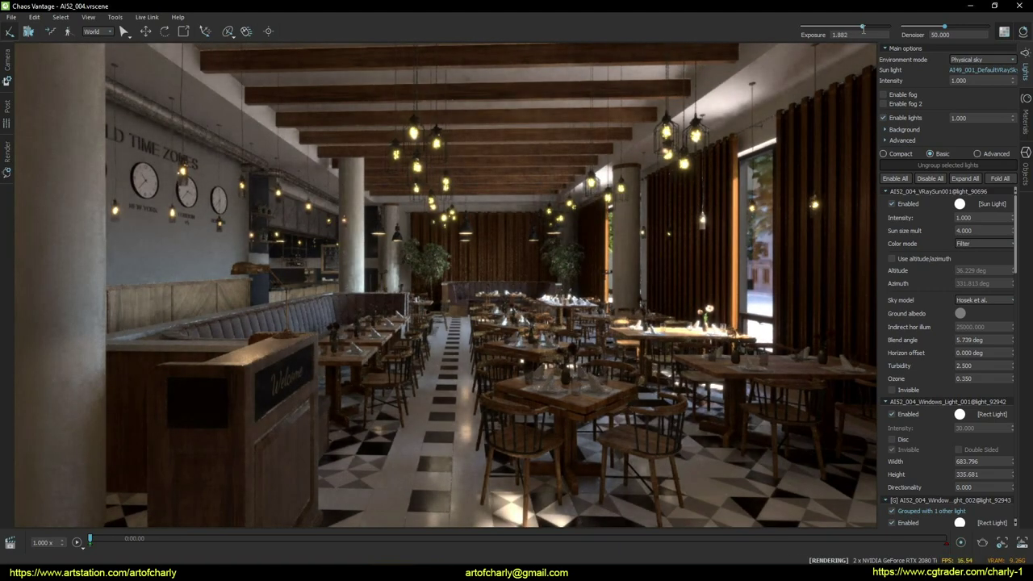
{"action": "left_click_drag", "start_coordinate": [956, 34], "coordinate": [871, 33]}
{"action": "type", "text": "0"}
{"action": "key", "text": "Return"}
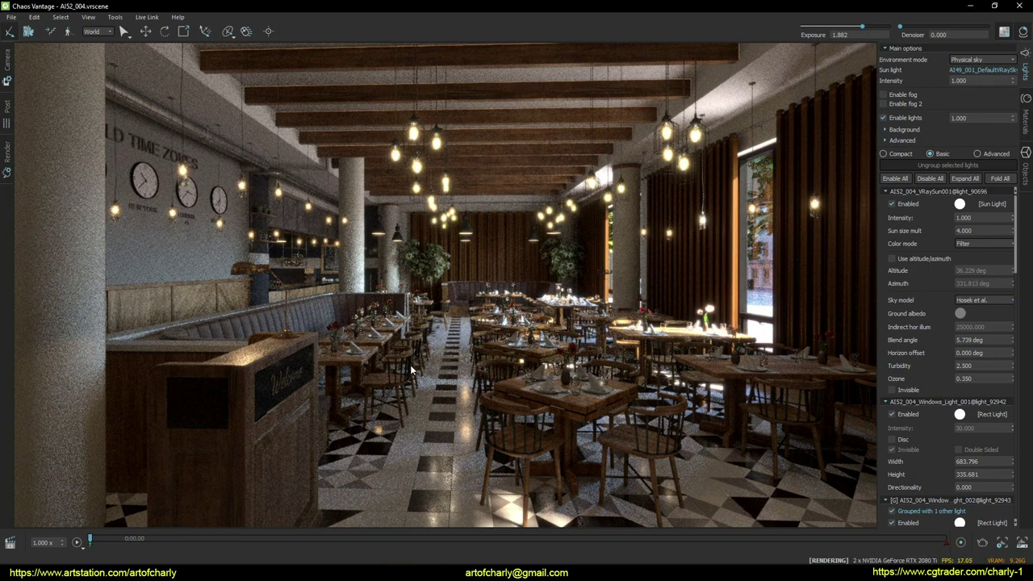
Step: Set the post-processing bloom intensity to 0.1 to soften the glow around the restaurant's lamps
{"action": "left_click", "coordinate": [7, 62]}
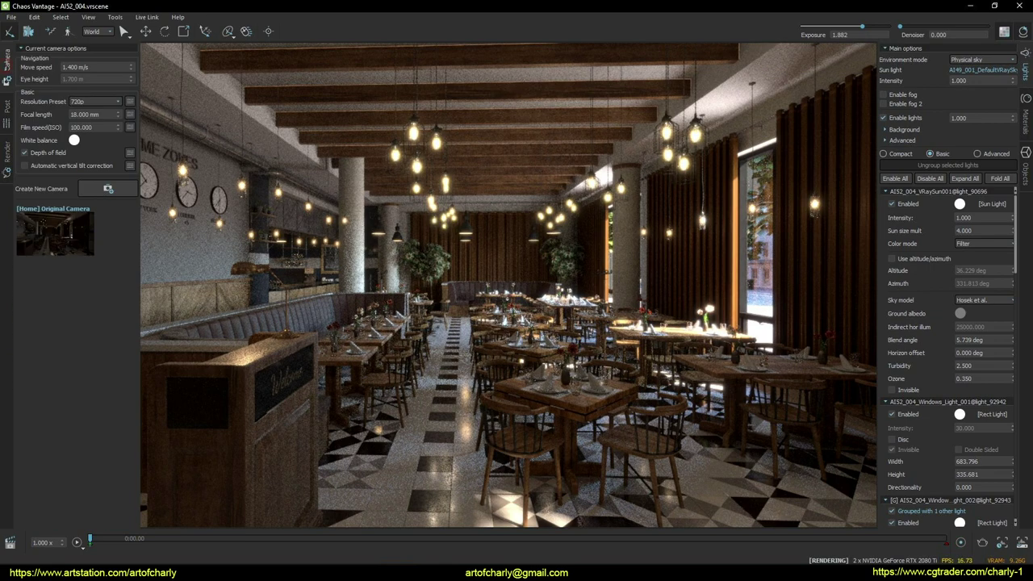
{"action": "left_click", "coordinate": [7, 109]}
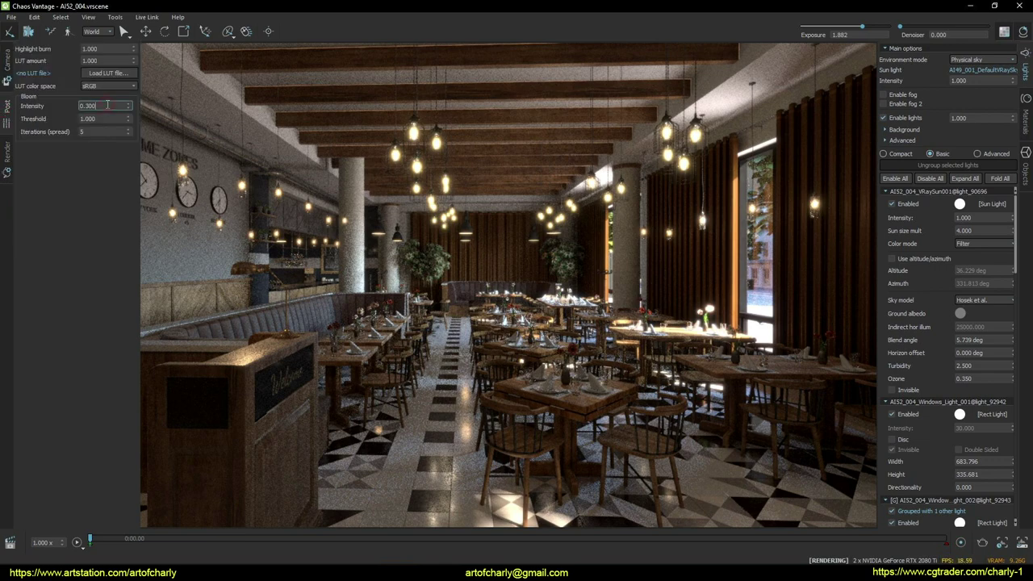
{"action": "key", "text": "BackSpace"}
{"action": "type", "text": "1"}
{"action": "key", "text": "Return"}
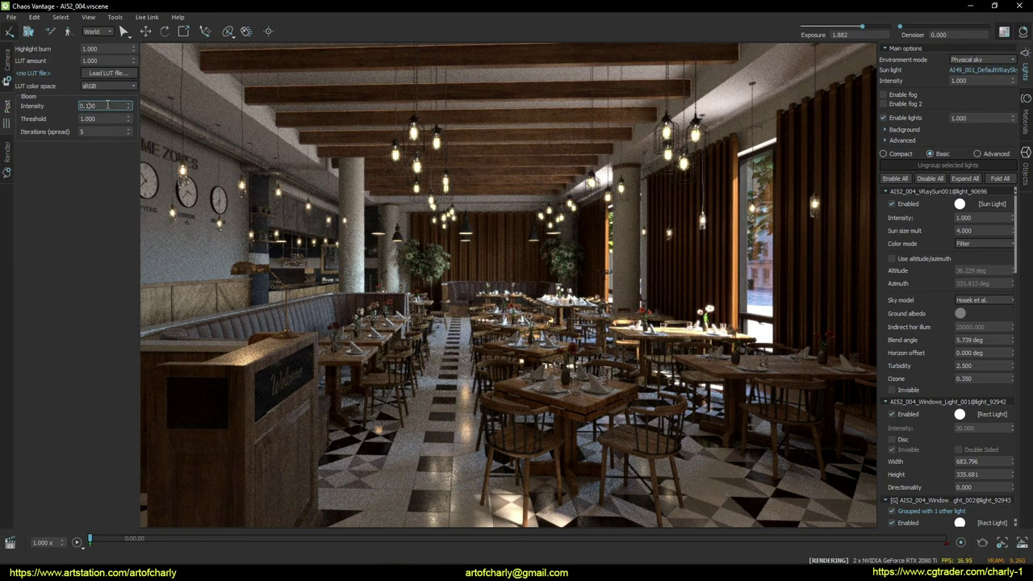
{"action": "left_click", "coordinate": [7, 58]}
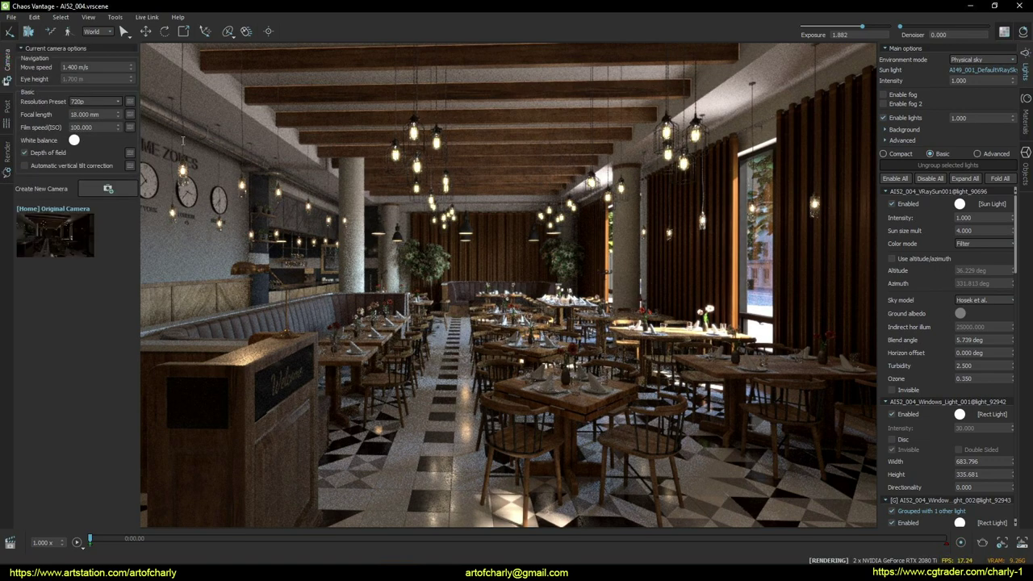
{"action": "left_click", "coordinate": [440, 330]}
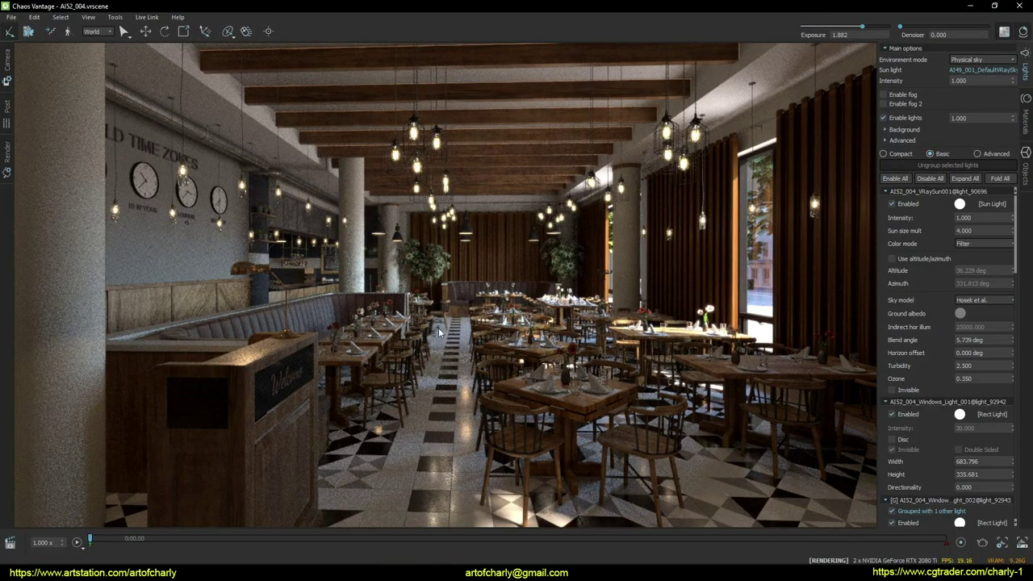
Step: Move the camera low beside the booth seating under the wall clocks and try a denoiser value of 0.0005
{"action": "mouse_move", "coordinate": [468, 351]}
{"action": "left_mouse_down"}
{"action": "mouse_move", "coordinate": [464, 376]}
{"action": "mouse_move", "coordinate": [355, 419]}
{"action": "mouse_move", "coordinate": [440, 347]}
{"action": "mouse_move", "coordinate": [461, 354]}
{"action": "left_mouse_up"}
{"action": "key", "text": "w"}
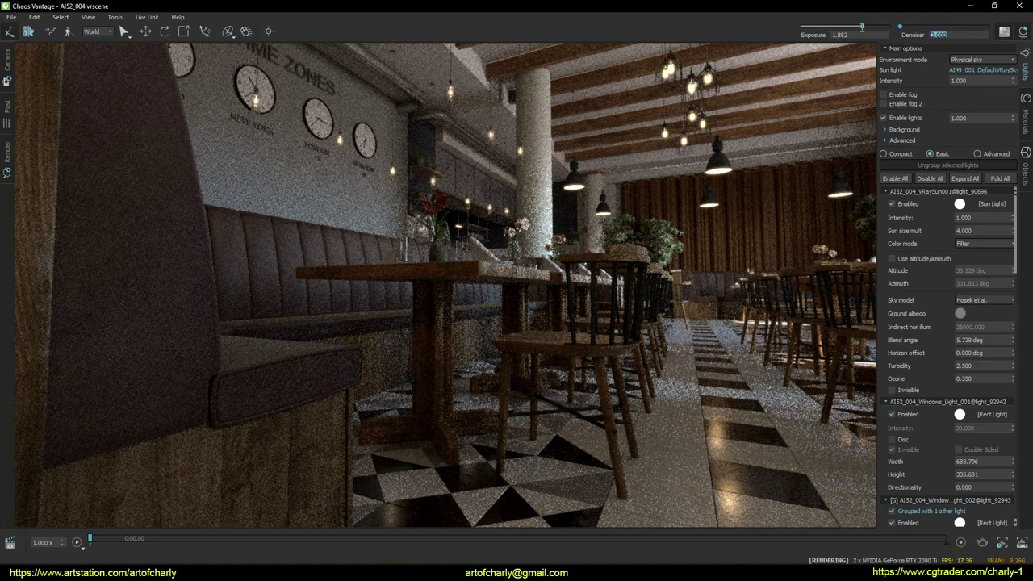
{"action": "type", "text": "0.0005"}
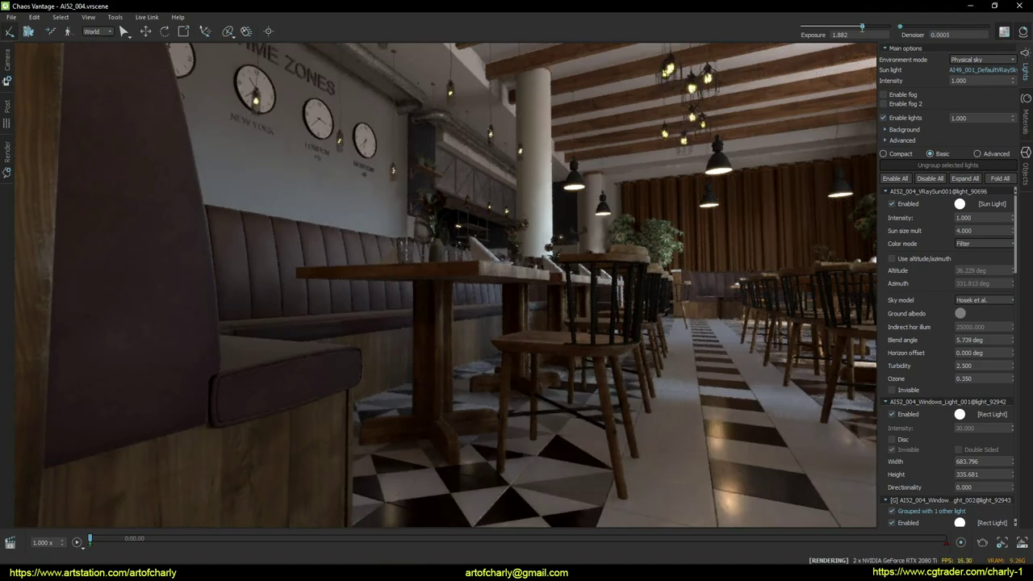
Step: Set the denoiser to 50
{"action": "key", "text": "BackSpace"}
{"action": "key", "text": "BackSpace"}
{"action": "key", "text": "BackSpace"}
{"action": "key", "text": "BackSpace"}
{"action": "key", "text": "BackSpace"}
{"action": "key", "text": "BackSpace"}
{"action": "type", "text": "50"}
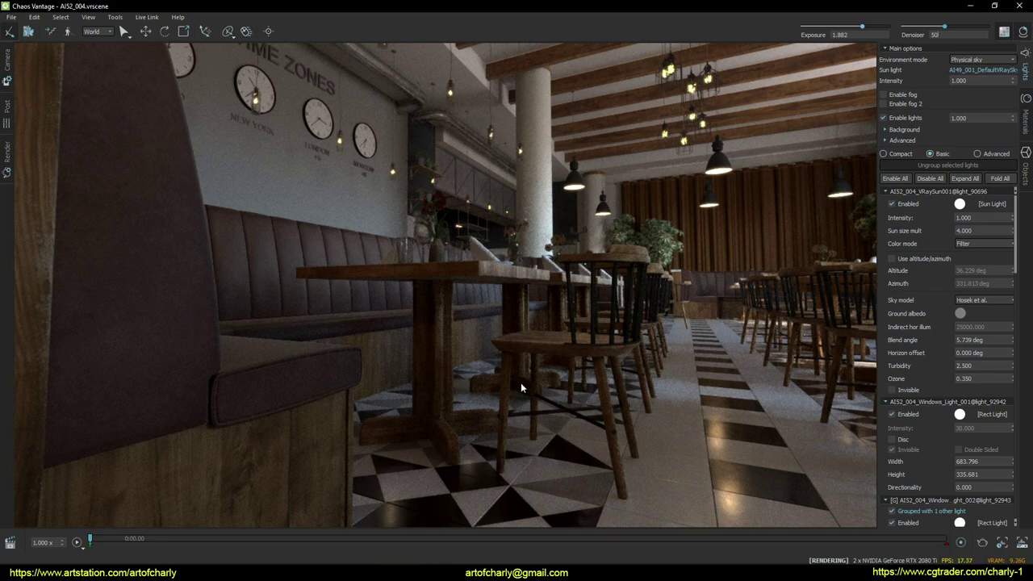
Step: Fly the camera over the dining tables to face the World Time Zones clock wall, and set the exposure to 1.294
{"action": "left_click_drag", "start_coordinate": [455, 336], "coordinate": [807, 389]}
{"action": "key", "text": "e"}
{"action": "key", "text": "w"}
{"action": "key", "text": "w"}
{"action": "key", "text": "q"}
{"action": "key", "text": "e"}
{"action": "key", "text": "e"}
{"action": "key", "text": "w"}
{"action": "key", "text": "d"}
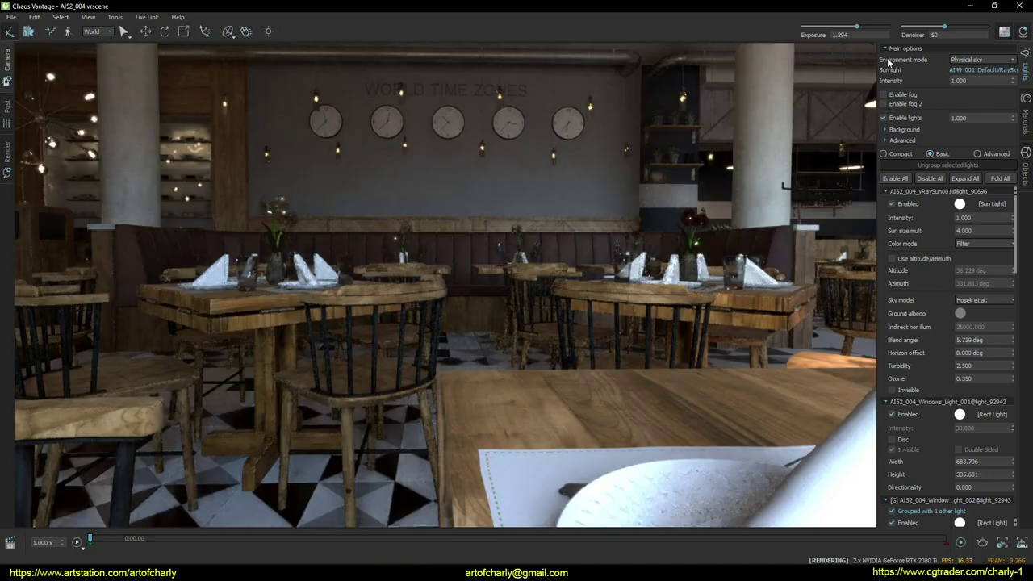
Step: Fly through the restaurant to the personnel-only door and examine the door and its reflections
{"action": "mouse_move", "coordinate": [775, 129]}
{"action": "left_mouse_down"}
{"action": "mouse_move", "coordinate": [239, 146]}
{"action": "mouse_move", "coordinate": [775, 142]}
{"action": "left_mouse_up"}
{"action": "key", "text": "w"}
{"action": "key", "text": "e"}
{"action": "key", "text": "w"}
{"action": "key", "text": "w"}
{"action": "key", "text": "w"}
{"action": "key", "text": "w"}
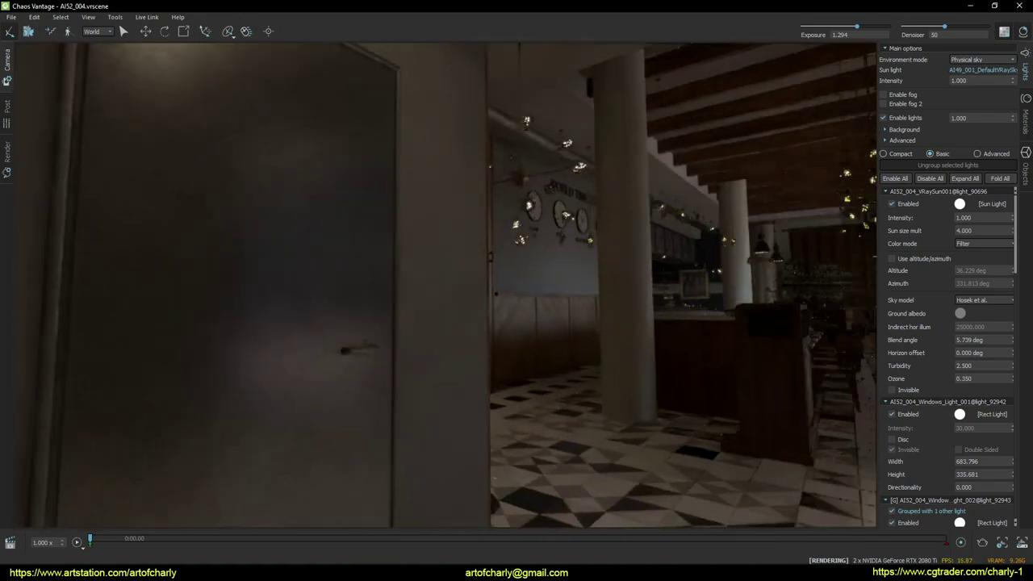
{"action": "left_click_drag", "start_coordinate": [497, 435], "coordinate": [490, 362]}
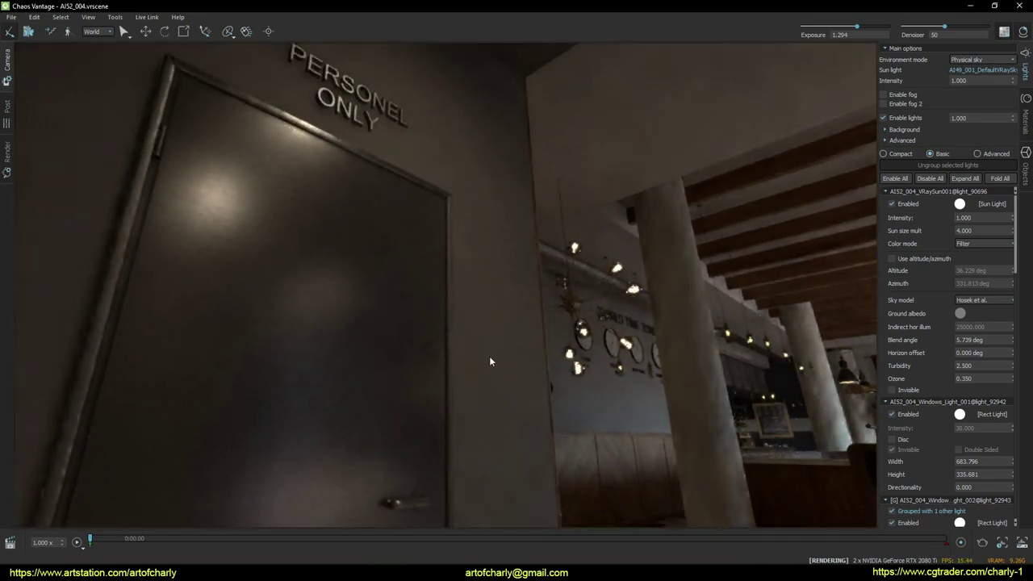
{"action": "left_click", "coordinate": [114, 18]}
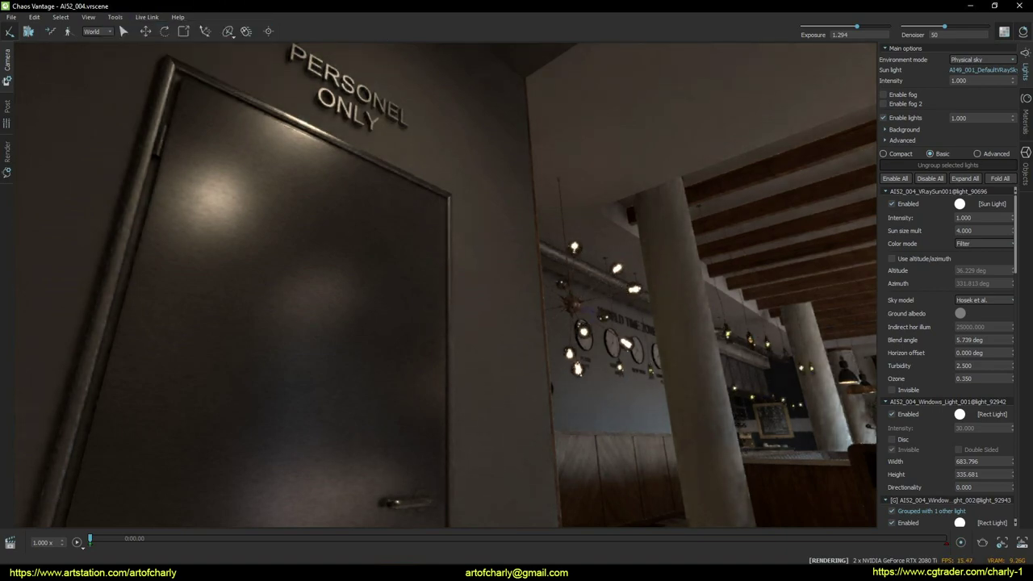
Step: Set the denoiser to 100 and move the camera to the glazed wine cabinet
{"action": "left_click_drag", "start_coordinate": [446, 286], "coordinate": [670, 293]}
{"action": "key", "text": "w"}
{"action": "key", "text": "w"}
{"action": "key", "text": "a"}
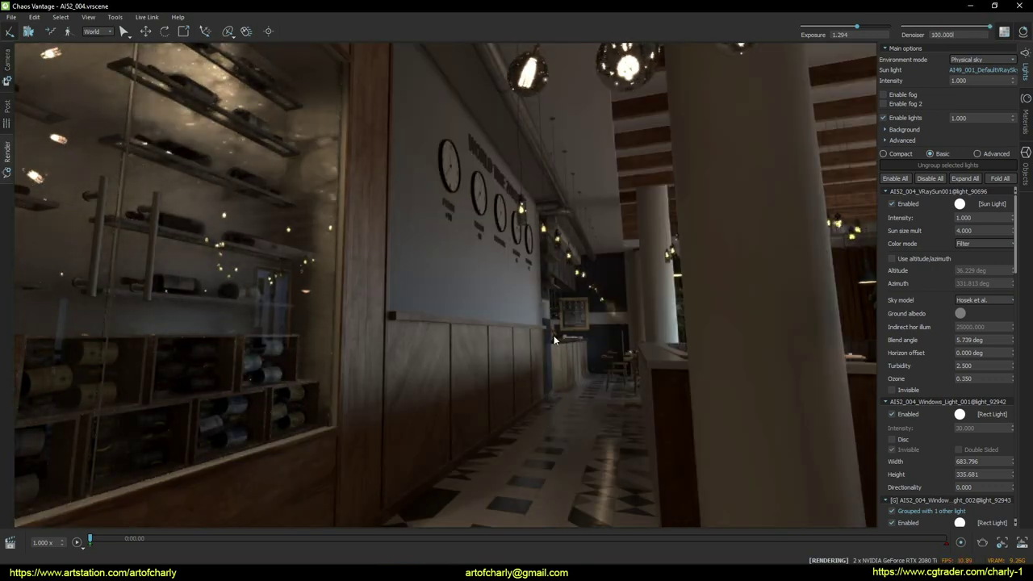
Step: Fly past the clock wall to the booth tables and examine the flowers and place settings
{"action": "left_click_drag", "start_coordinate": [552, 394], "coordinate": [628, 324]}
{"action": "key", "text": "w"}
{"action": "key", "text": "w"}
{"action": "key", "text": "w"}
{"action": "key", "text": "w"}
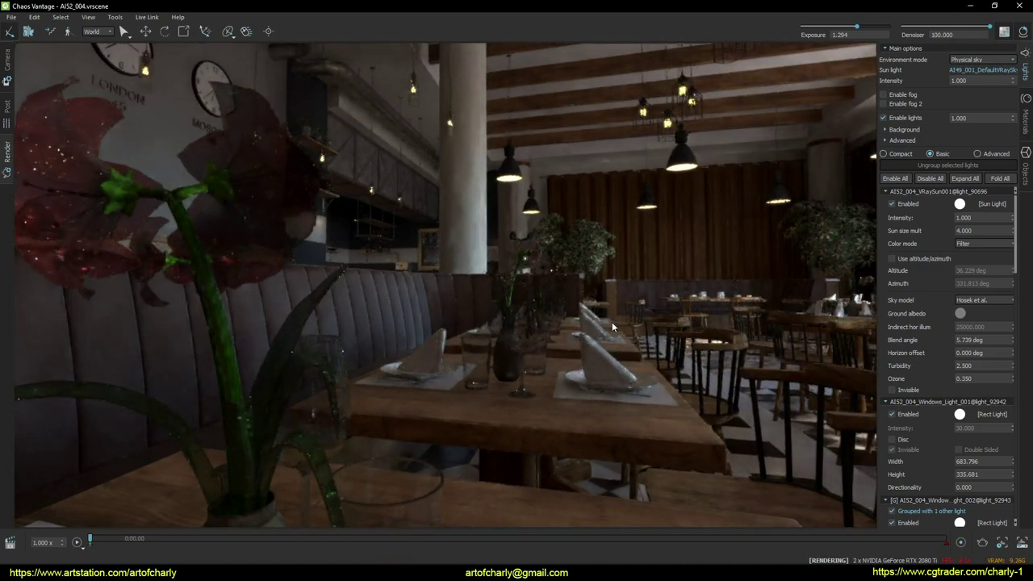
Step: Move in close to the set table by the bar counter and examine its glasses, vase and napkins
{"action": "left_click_drag", "start_coordinate": [452, 323], "coordinate": [590, 289]}
{"action": "key", "text": "w"}
{"action": "key", "text": "w"}
{"action": "left_click_drag", "start_coordinate": [517, 299], "coordinate": [255, 371]}
{"action": "key", "text": "w"}
{"action": "key", "text": "q"}
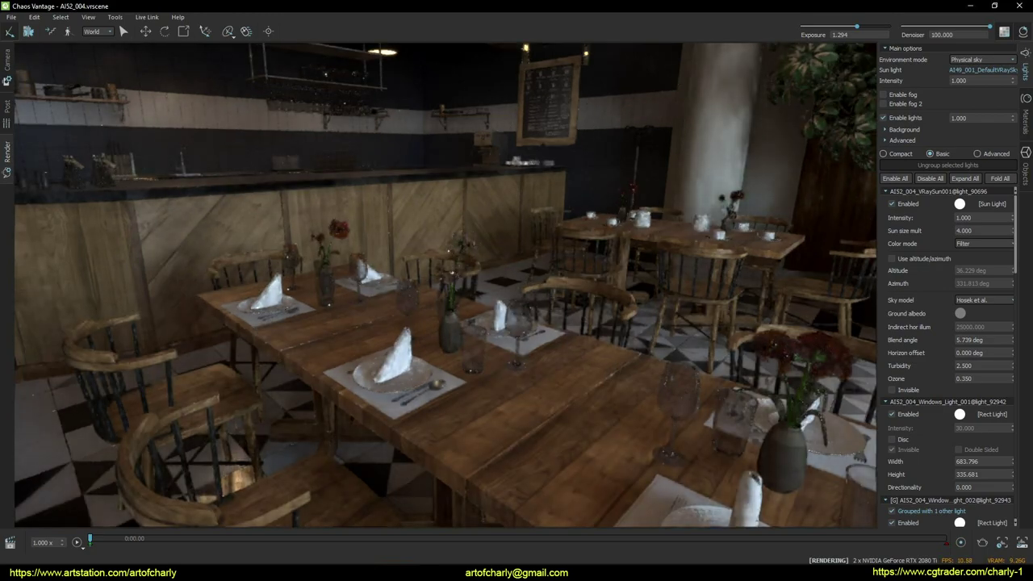
{"action": "key", "text": "w"}
{"action": "key", "text": "q"}
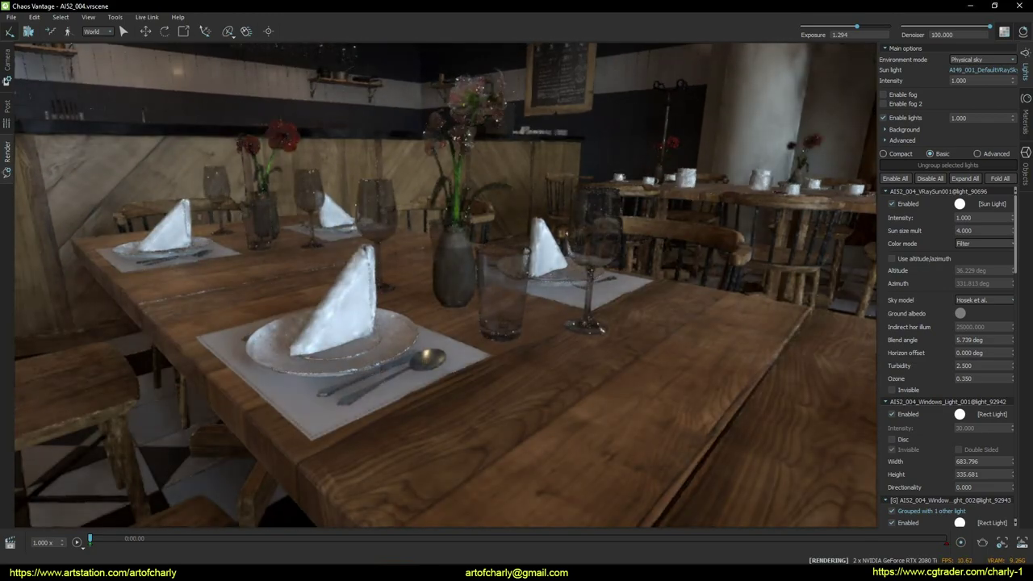
{"action": "key", "text": "q"}
{"action": "left_click_drag", "start_coordinate": [517, 298], "coordinate": [533, 262]}
{"action": "key", "text": "w"}
{"action": "left_click_drag", "start_coordinate": [476, 294], "coordinate": [520, 222]}
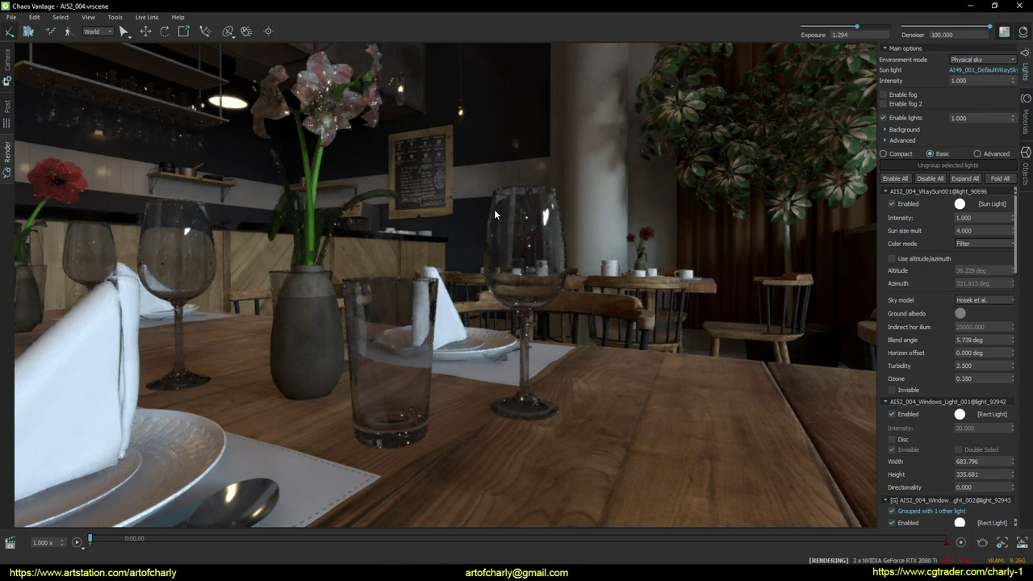
Step: Set the denoiser to 50 and move the camera to the corner booth with the coffee cups
{"action": "key", "text": "Tab"}
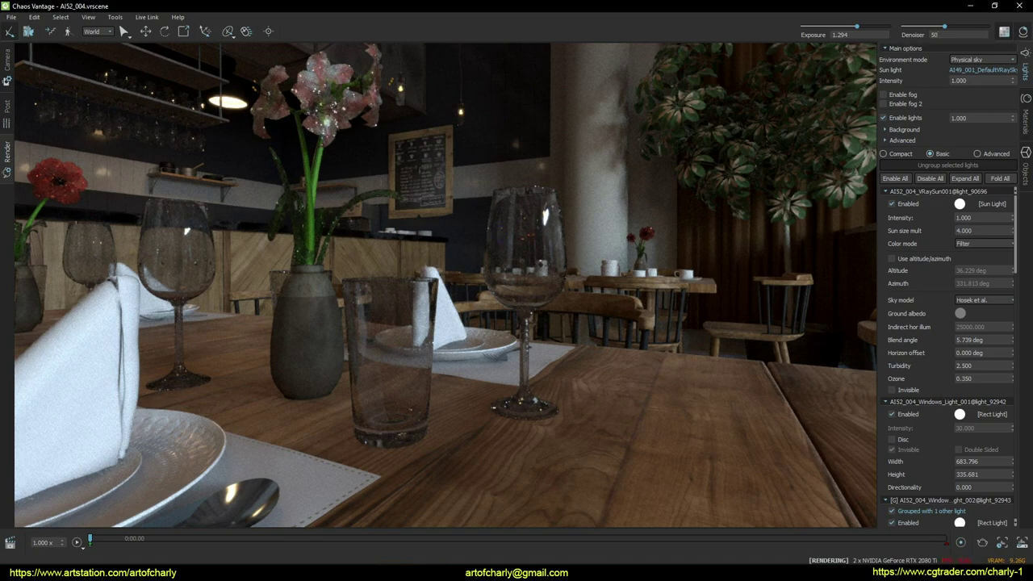
{"action": "left_click_drag", "start_coordinate": [178, 258], "coordinate": [529, 231]}
{"action": "key", "text": "w"}
{"action": "key", "text": "w"}
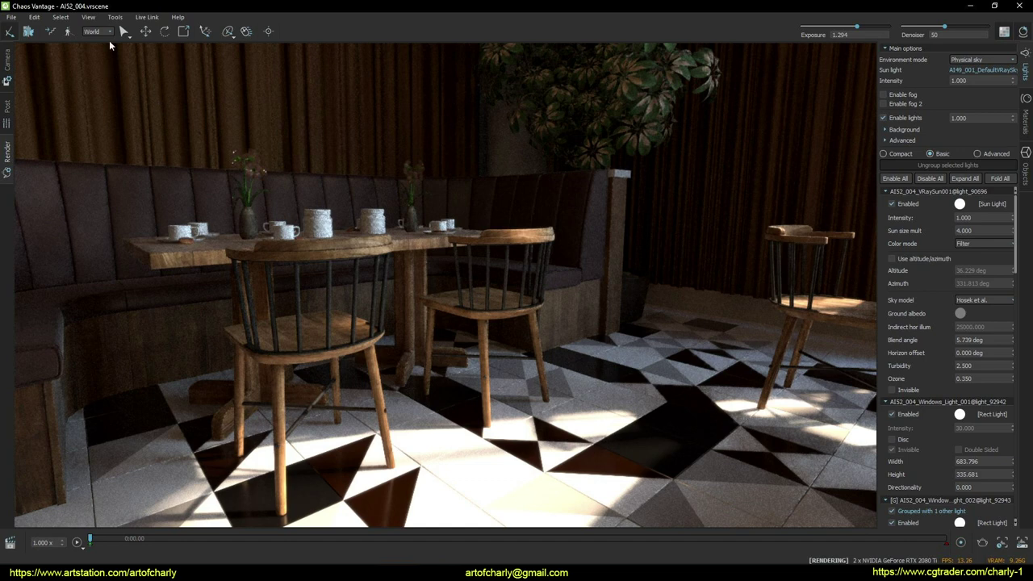
Step: Move the chair nearest the booth table's end away from the table across the tiled floor
{"action": "left_click", "coordinate": [484, 315]}
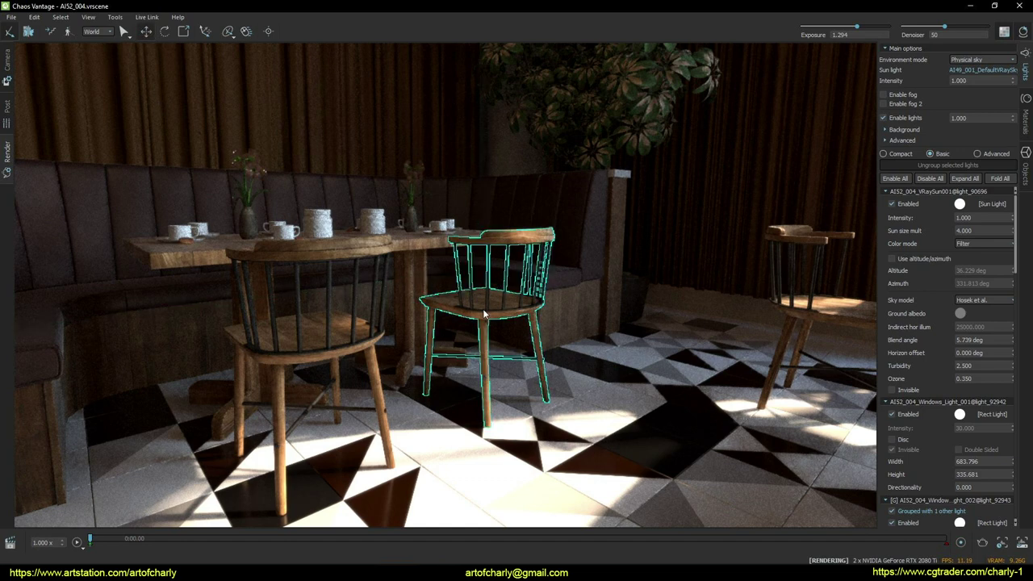
{"action": "left_click", "coordinate": [485, 315]}
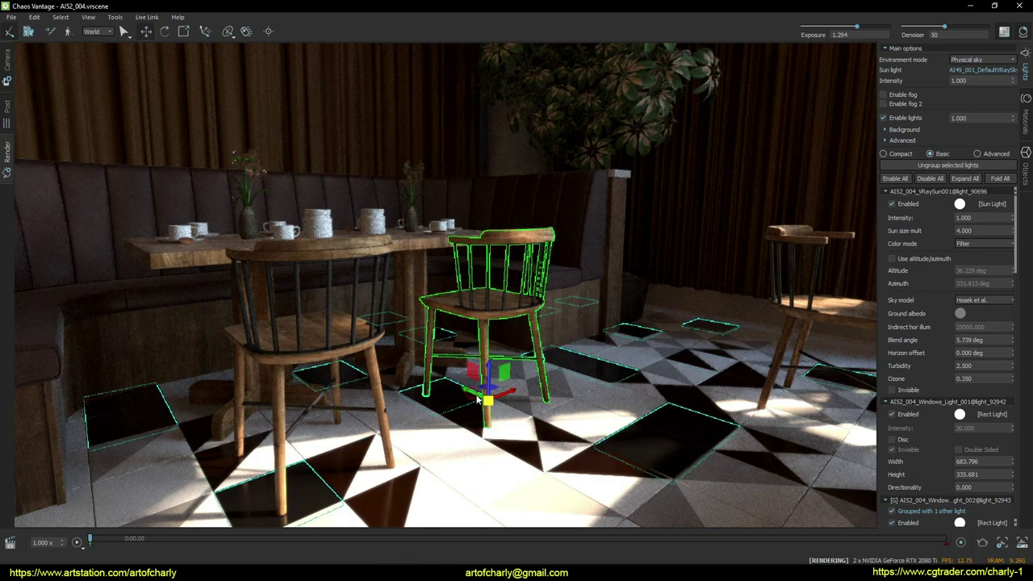
{"action": "left_click_drag", "start_coordinate": [557, 433], "coordinate": [615, 459]}
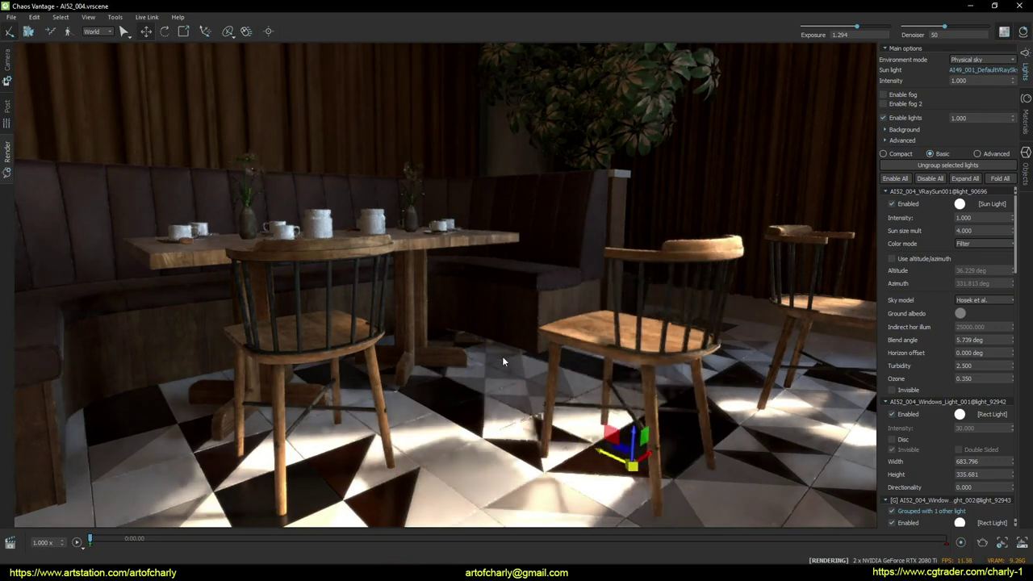
Step: Rotate the moved chair about its vertical axis
{"action": "left_click", "coordinate": [164, 32]}
{"action": "key", "text": "e"}
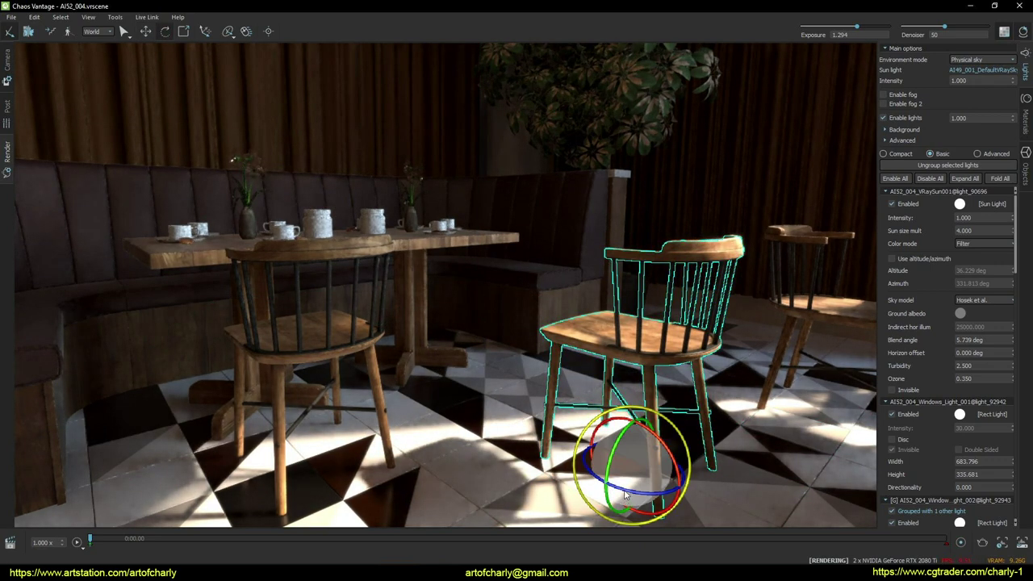
{"action": "left_click_drag", "start_coordinate": [624, 494], "coordinate": [711, 444]}
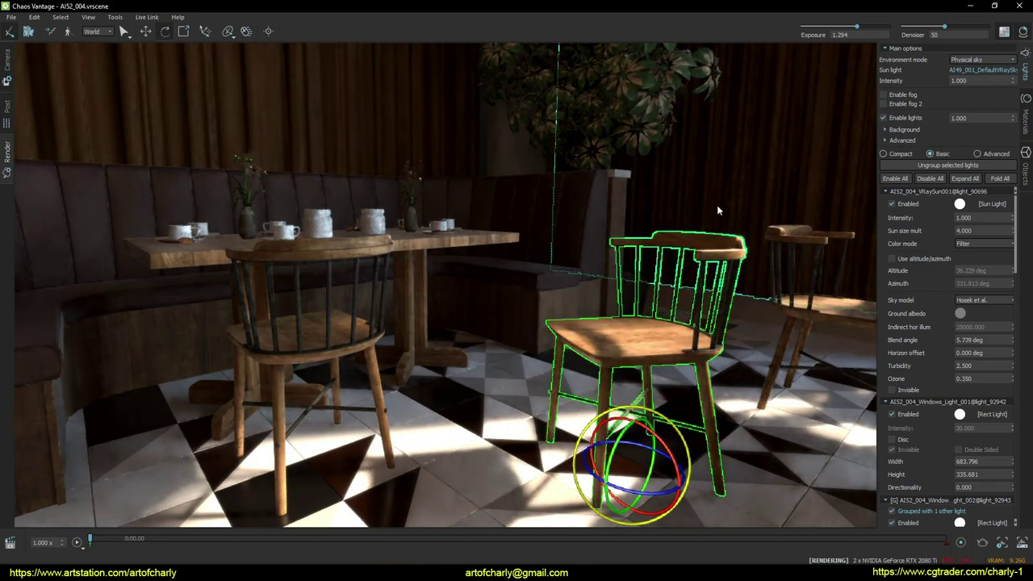
{"action": "left_click", "coordinate": [718, 207]}
{"action": "left_click", "coordinate": [124, 31]}
Step: Open the 3dsmax_scene_2018_with_3_mats.vrscene scene and examine the long-haired figure
{"action": "left_click_drag", "start_coordinate": [323, 242], "coordinate": [609, 230]}
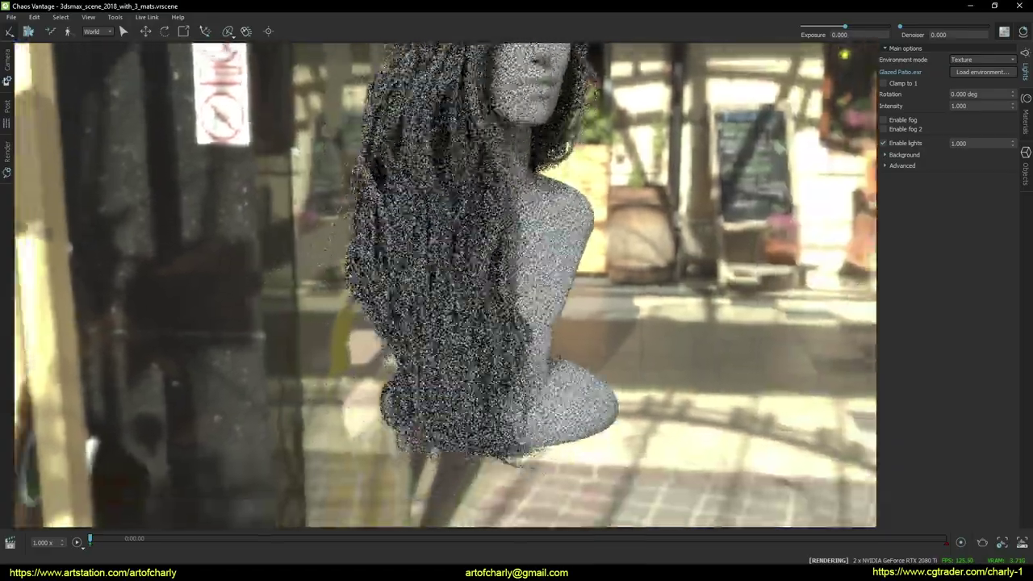
{"action": "middle_click_drag", "start_coordinate": [452, 266], "coordinate": [371, 355]}
{"action": "scroll", "coordinate": [475, 178], "scroll_direction": "down", "scroll_amount": 2}
{"action": "middle_click_drag", "start_coordinate": [477, 181], "coordinate": [474, 168]}
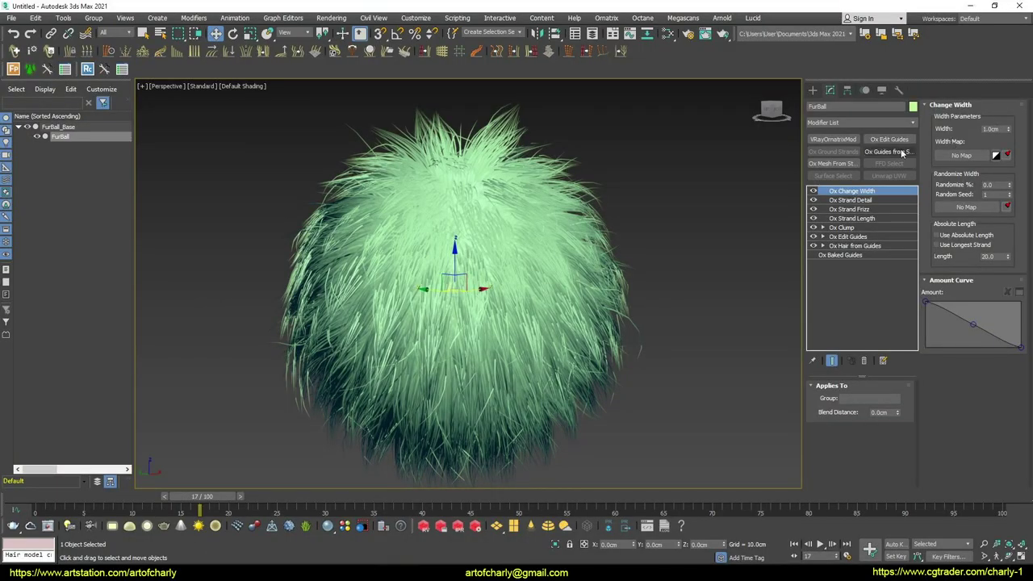
Step: In 3ds Max, add Ox Mesh From Strands to FurBall with solid strand geometry and 4 sides, and show the viewport statistics
{"action": "left_click", "coordinate": [835, 164]}
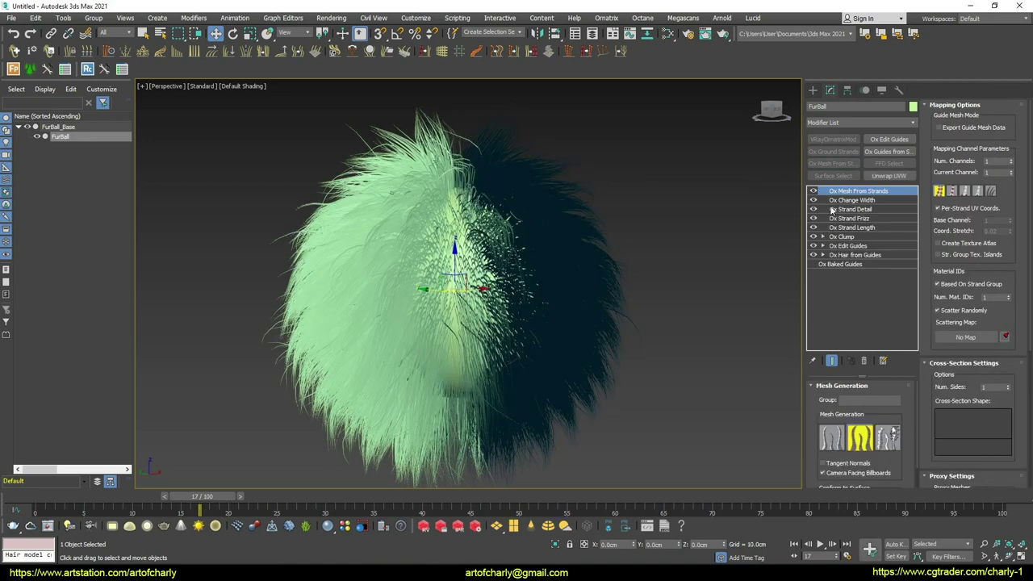
{"action": "left_click", "coordinate": [834, 439]}
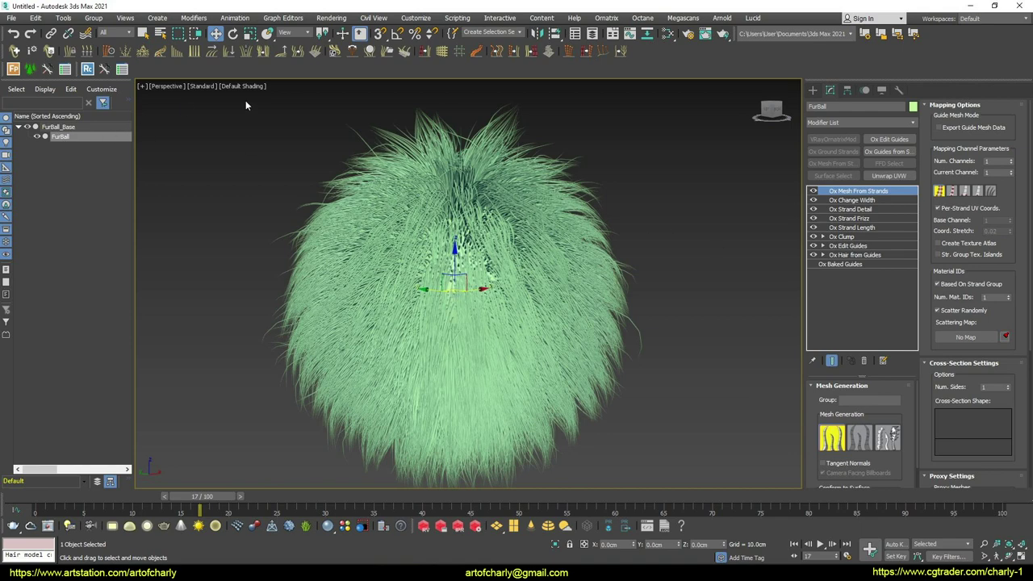
{"action": "key", "text": "7"}
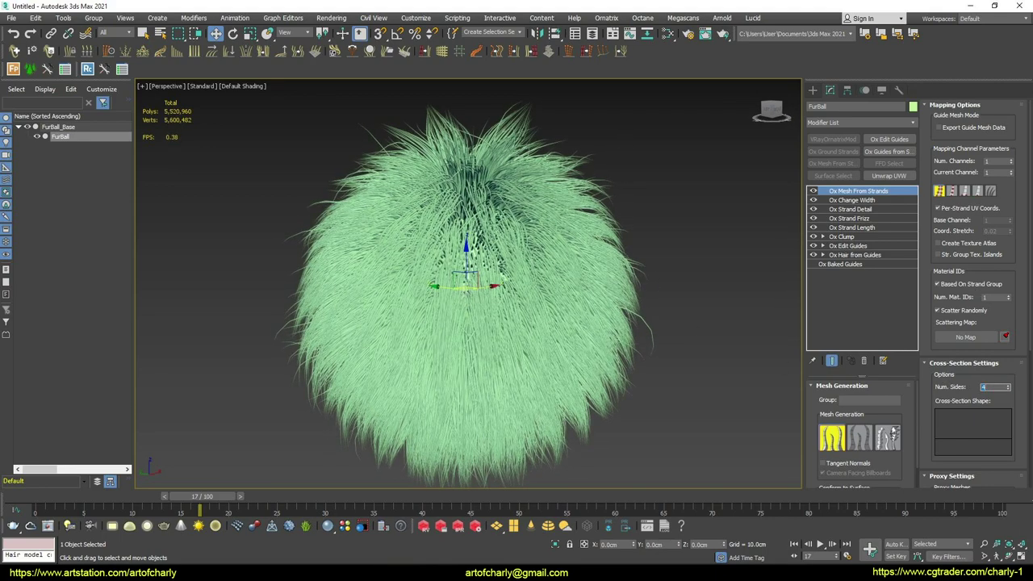
{"action": "middle_click_drag", "start_coordinate": [547, 268], "coordinate": [577, 267], "text": "alt"}
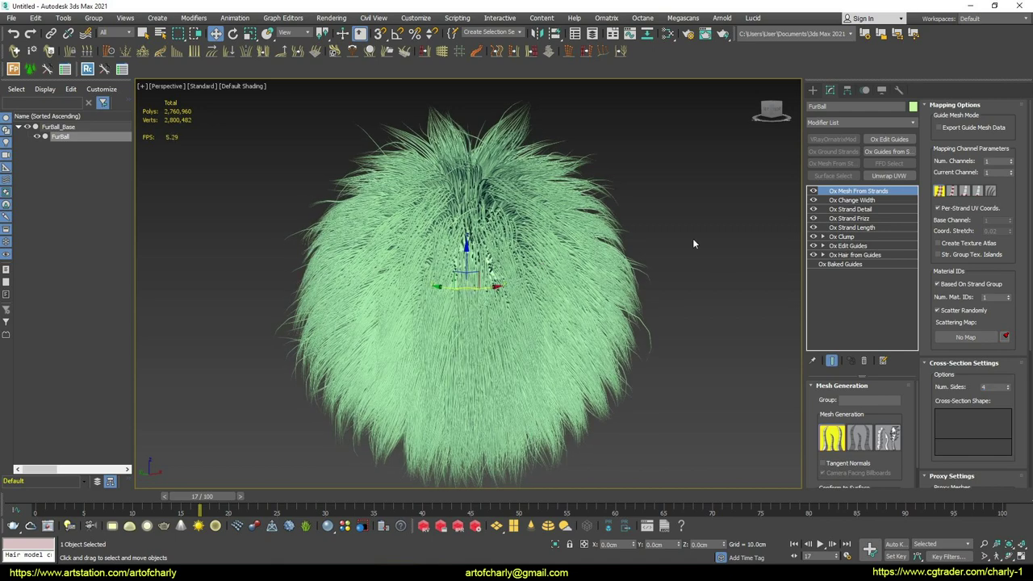
{"action": "middle_click_drag", "start_coordinate": [601, 221], "coordinate": [594, 222], "text": "alt"}
Step: Convert FurBall to an editable mesh and export the whole scene as a .vrscene file to D:\DESCTOP\VRSCENE
{"action": "right_click", "coordinate": [592, 219]}
{"action": "mouse_move", "coordinate": [659, 349]}
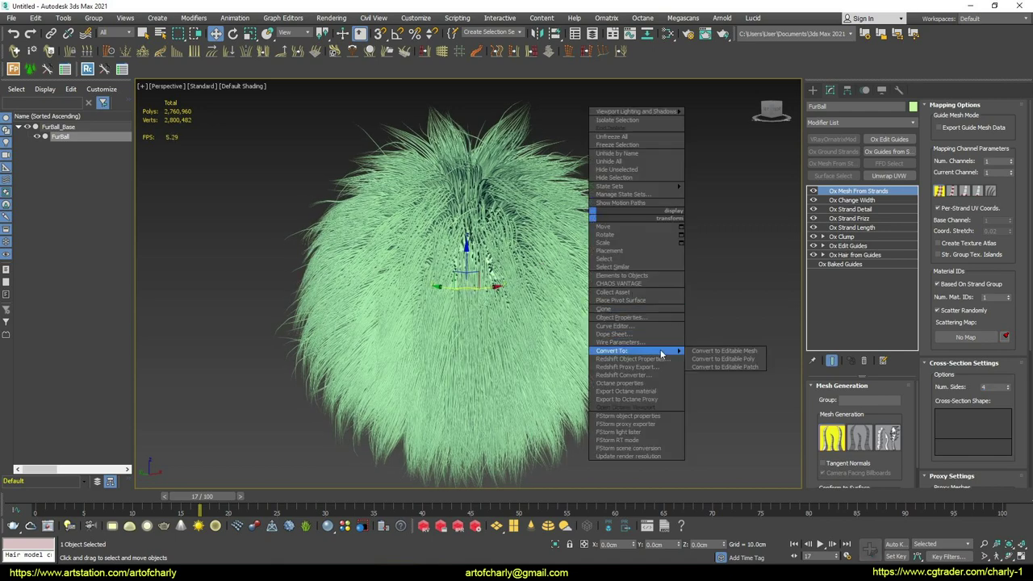
{"action": "left_click", "coordinate": [734, 352]}
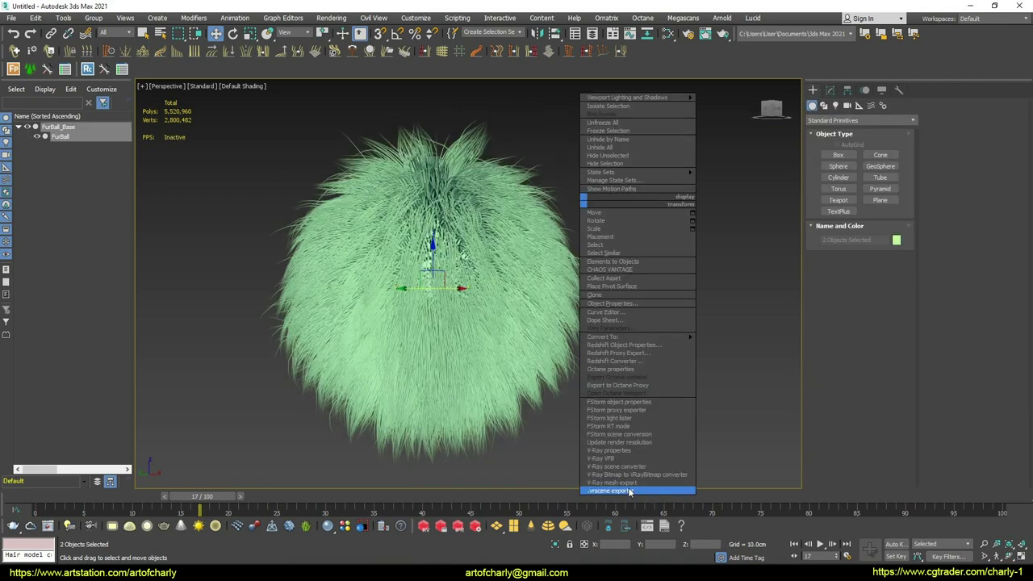
{"action": "left_click", "coordinate": [630, 491]}
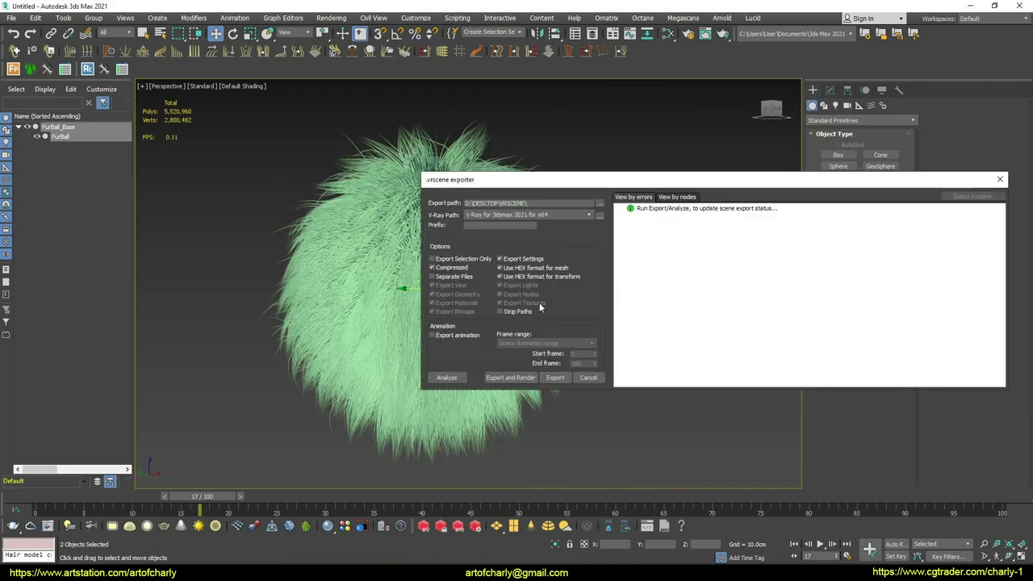
{"action": "left_click", "coordinate": [602, 205]}
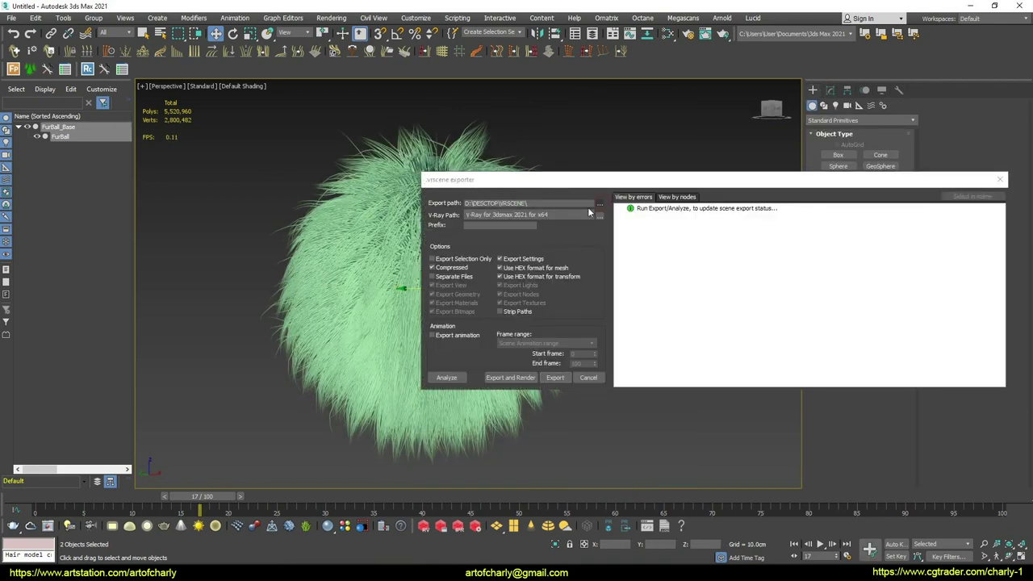
{"action": "left_click", "coordinate": [555, 378]}
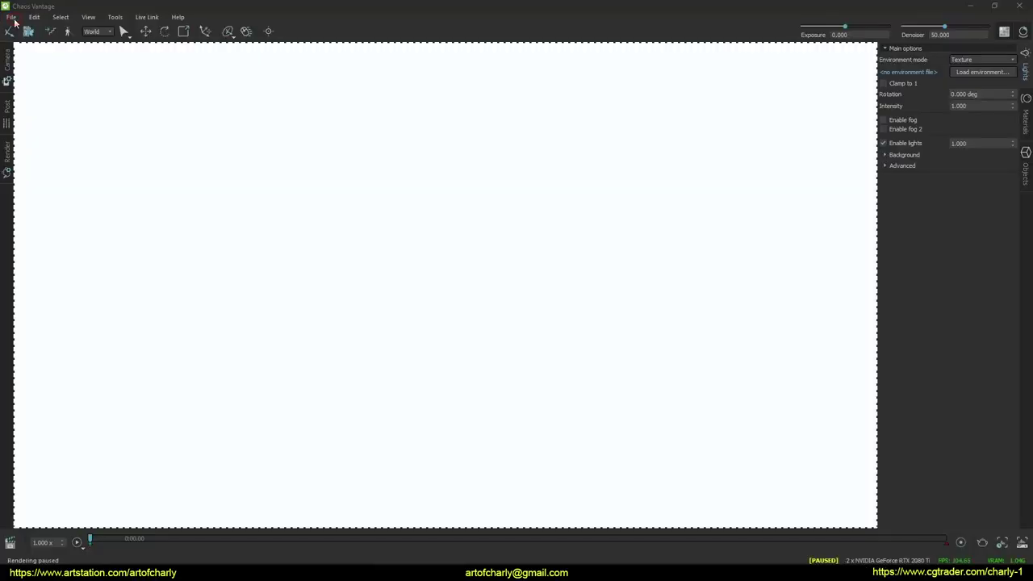
Step: In Chaos Vantage, open the exported .vrscene file from the VRSCENE folder
{"action": "left_click", "coordinate": [13, 17]}
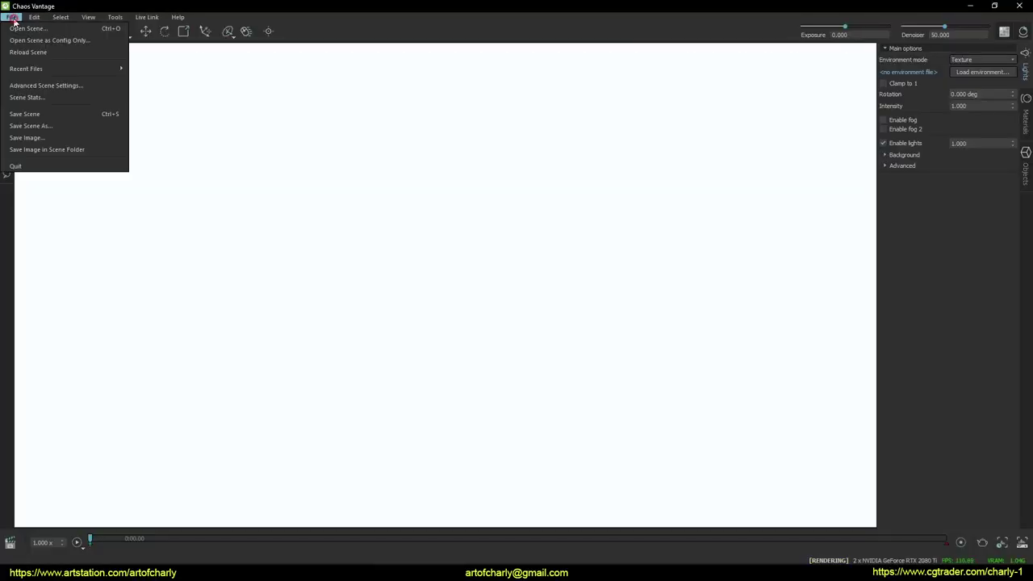
{"action": "left_click", "coordinate": [11, 17]}
{"action": "left_click", "coordinate": [31, 28]}
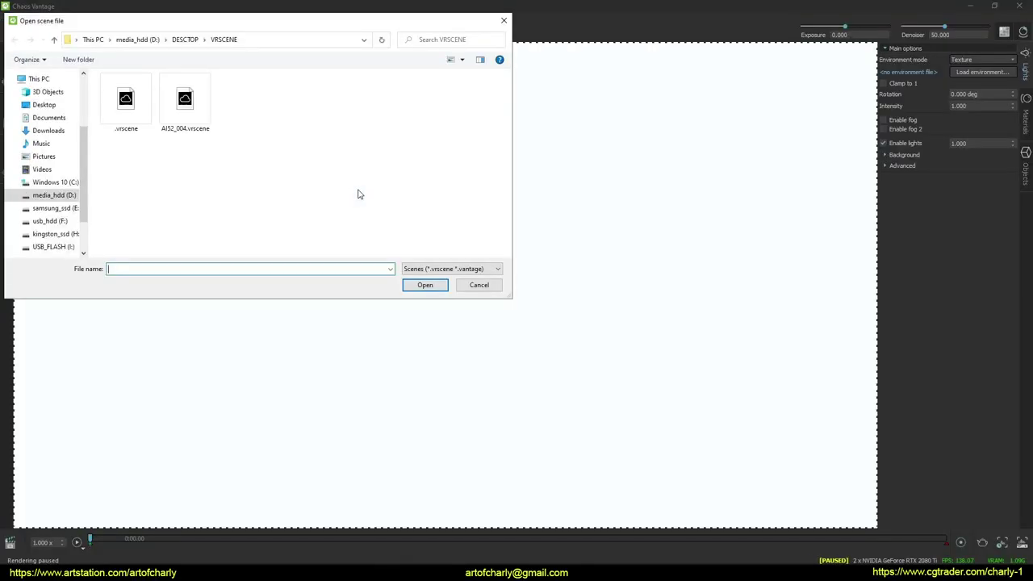
{"action": "double_click", "coordinate": [125, 104]}
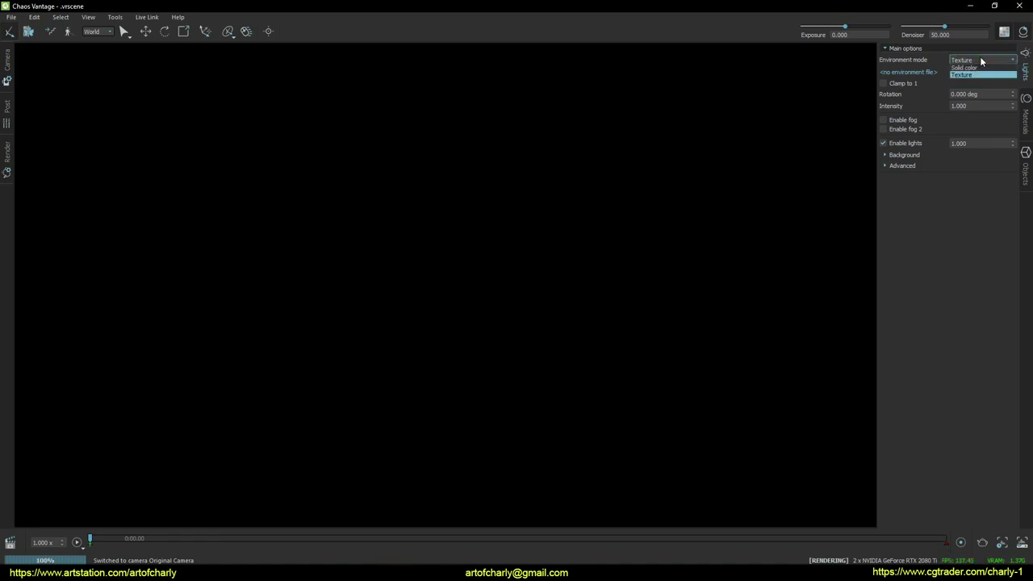
Step: Keep the environment mode on Texture and load Glazed Patio.exr from My_Projects\HDRI as the environment image
{"action": "left_click", "coordinate": [982, 68]}
{"action": "left_click", "coordinate": [979, 75]}
{"action": "left_click", "coordinate": [985, 73]}
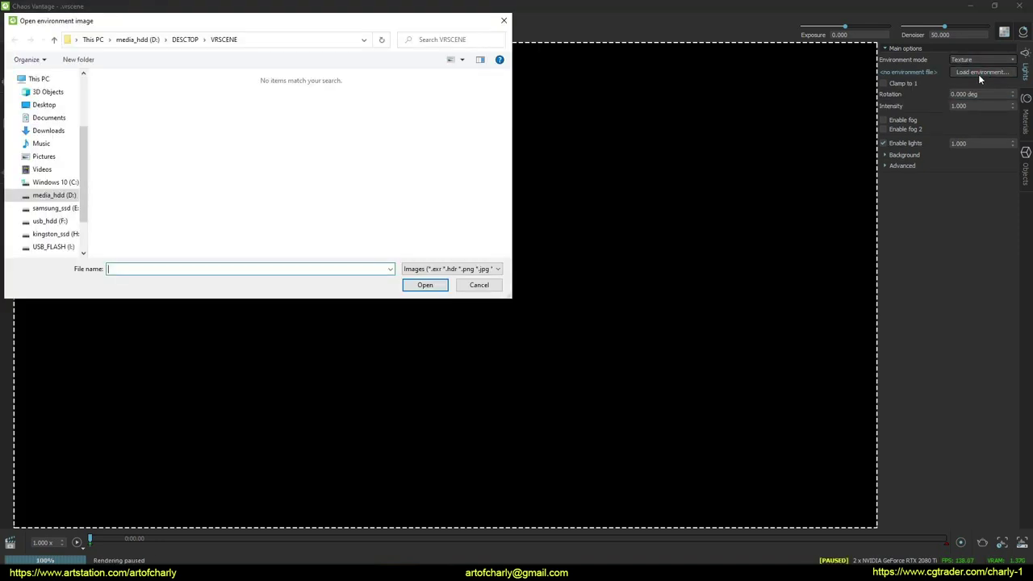
{"action": "left_click", "coordinate": [54, 196]}
{"action": "scroll", "coordinate": [162, 210], "scroll_direction": "down", "scroll_amount": 8}
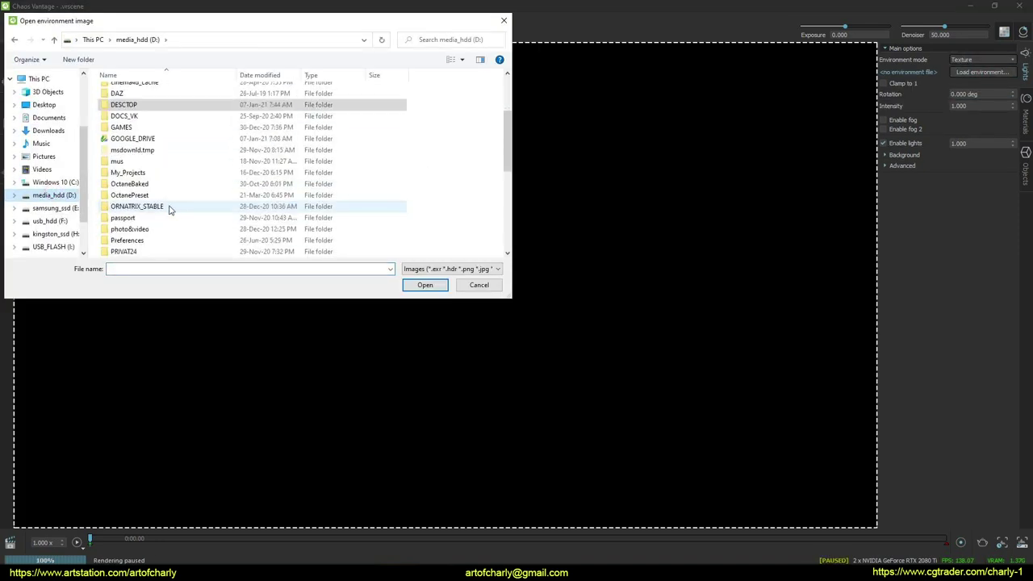
{"action": "scroll", "coordinate": [162, 220], "scroll_direction": "up", "scroll_amount": 3}
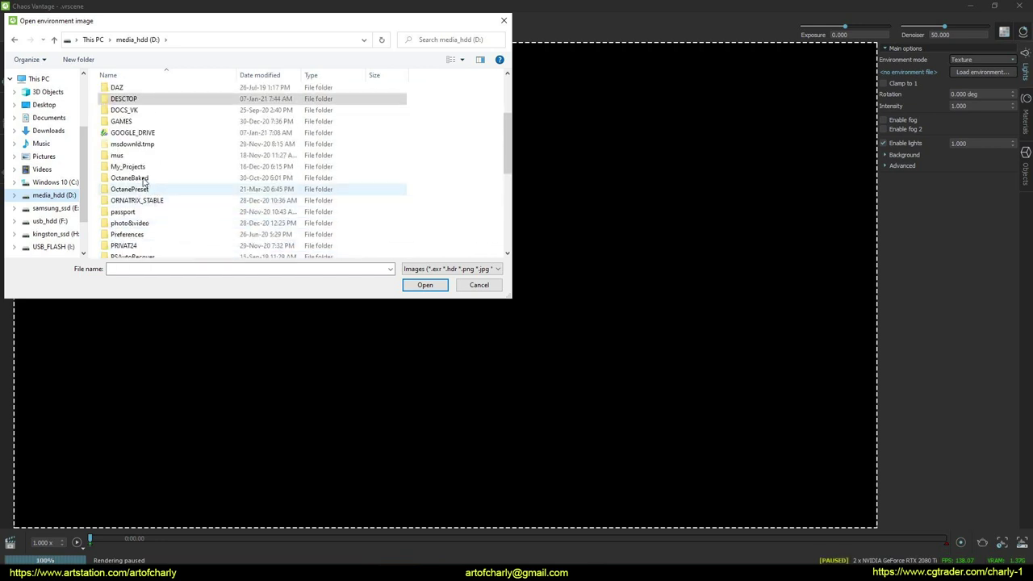
{"action": "double_click", "coordinate": [173, 167]}
{"action": "scroll", "coordinate": [161, 190], "scroll_direction": "down", "scroll_amount": 1}
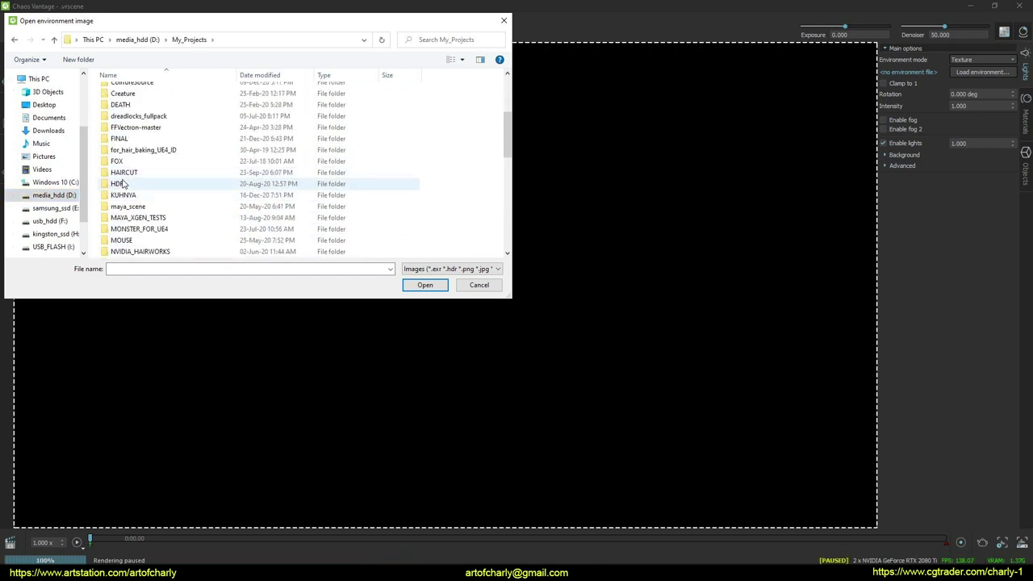
{"action": "double_click", "coordinate": [129, 185]}
{"action": "double_click", "coordinate": [361, 113]}
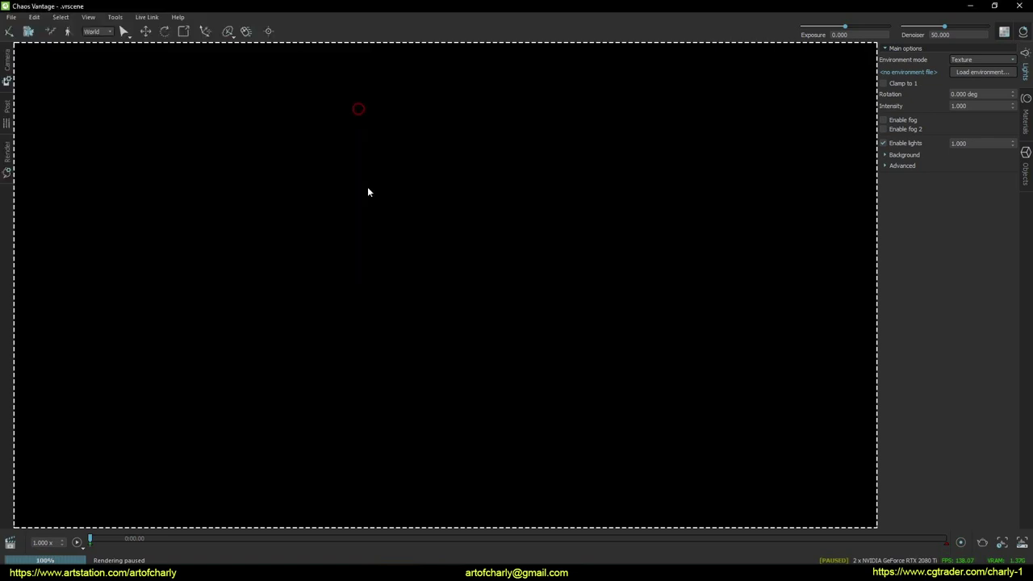
Step: Set the denoiser to 0 and inspect the green fur ball's strands from close up and several angles
{"action": "scroll", "coordinate": [327, 327], "scroll_direction": "up", "scroll_amount": 5}
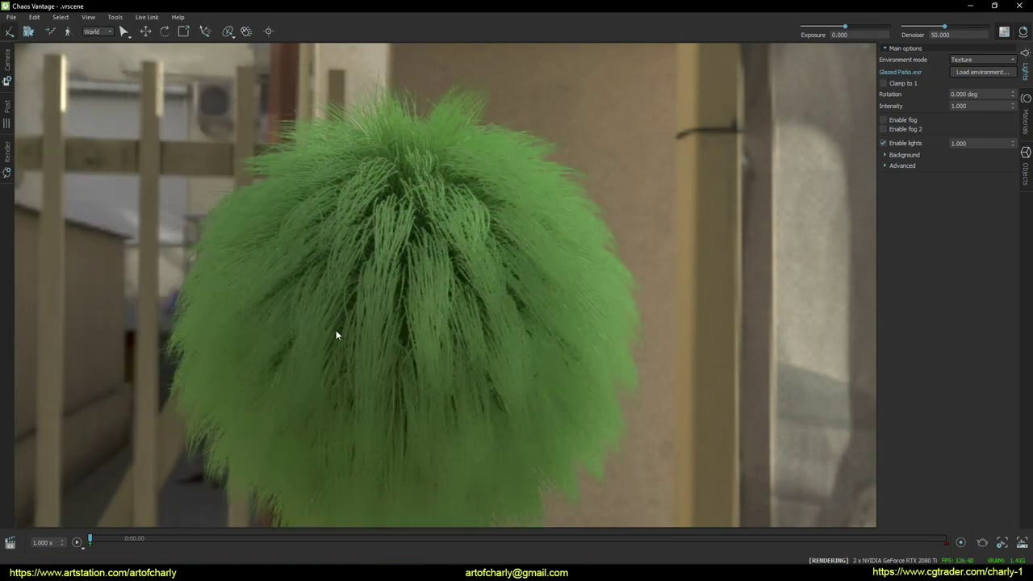
{"action": "left_click_drag", "start_coordinate": [441, 257], "coordinate": [748, 110]}
{"action": "scroll", "coordinate": [597, 234], "scroll_direction": "up", "scroll_amount": 3}
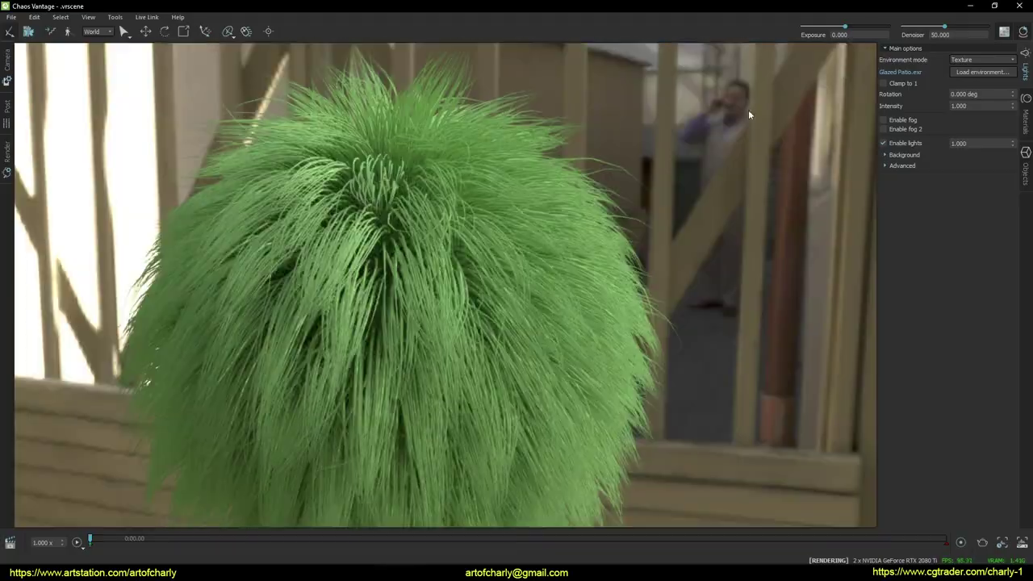
{"action": "type", "text": "0"}
{"action": "key", "text": "Return"}
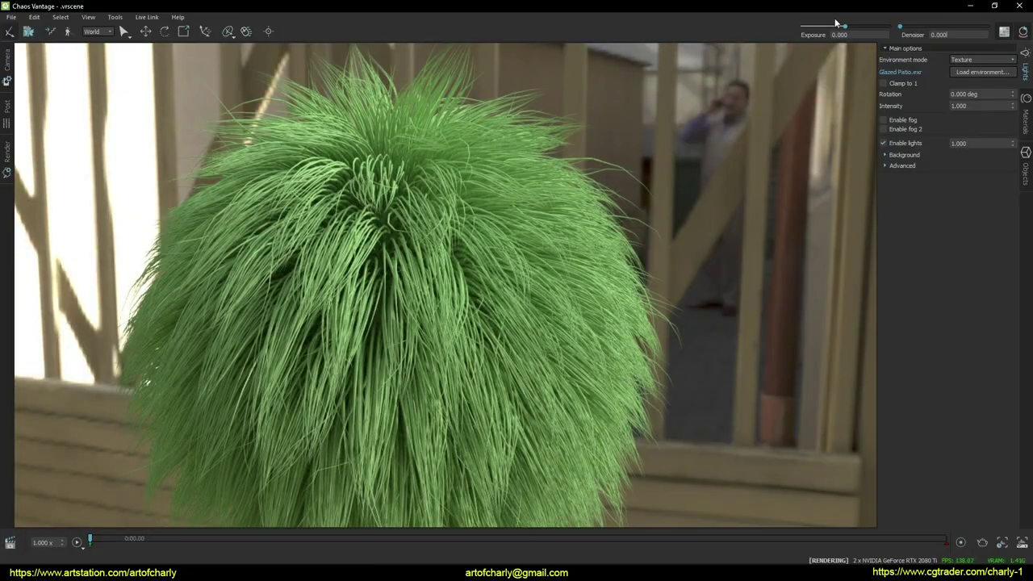
{"action": "left_click_drag", "start_coordinate": [626, 212], "coordinate": [323, 198]}
{"action": "left_click_drag", "start_coordinate": [563, 251], "coordinate": [600, 232]}
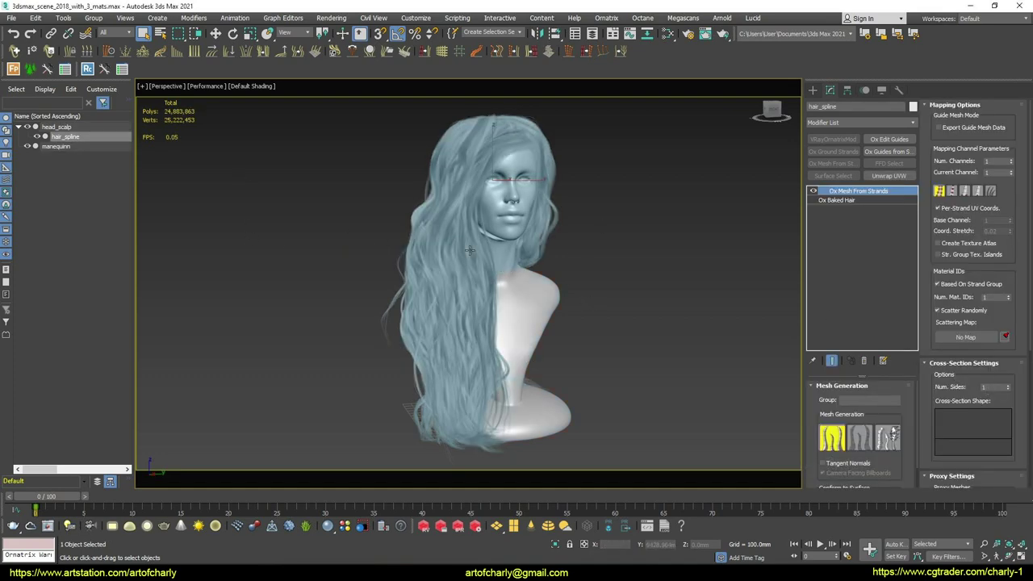
Step: In 3ds Max, convert hair_spline to an editable mesh and export the scene as 3dsmax_scene_2018_with_3_mats.vrscene in the VRSCENE folder
{"action": "right_click", "coordinate": [451, 160]}
{"action": "left_click", "coordinate": [502, 361]}
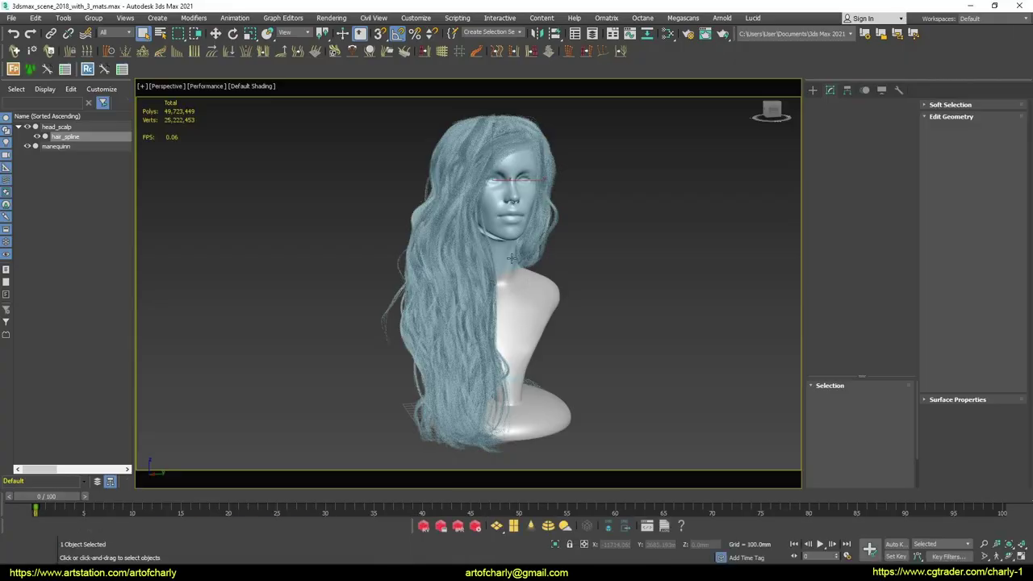
{"action": "right_click", "coordinate": [620, 209]}
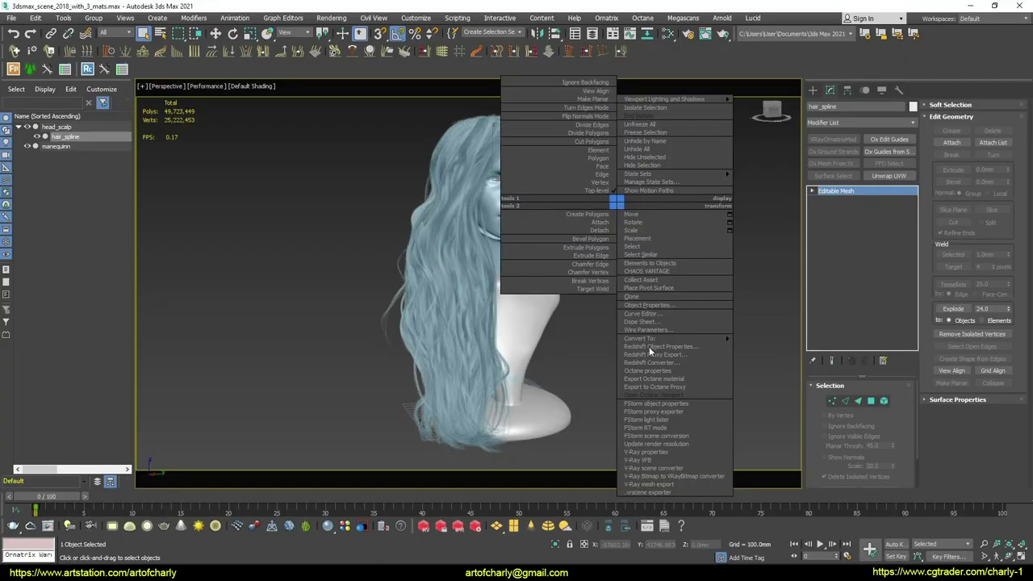
{"action": "left_click", "coordinate": [645, 492]}
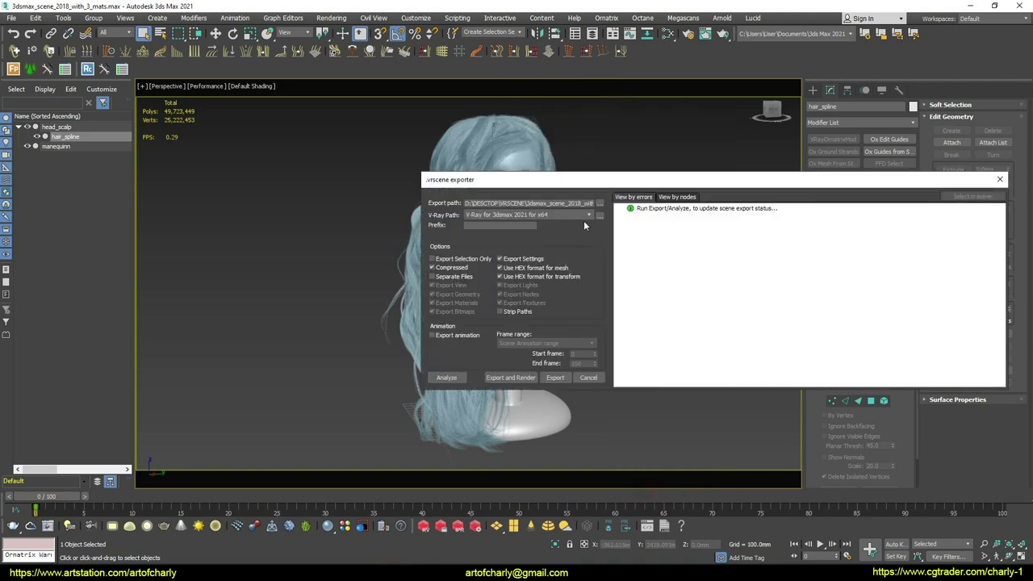
{"action": "left_click", "coordinate": [598, 203]}
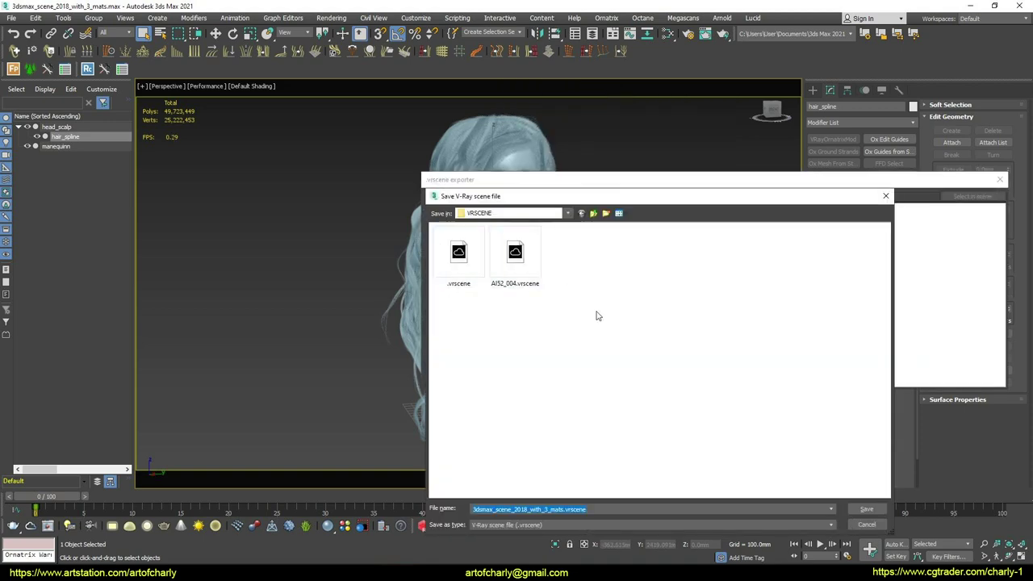
{"action": "left_click", "coordinate": [868, 510]}
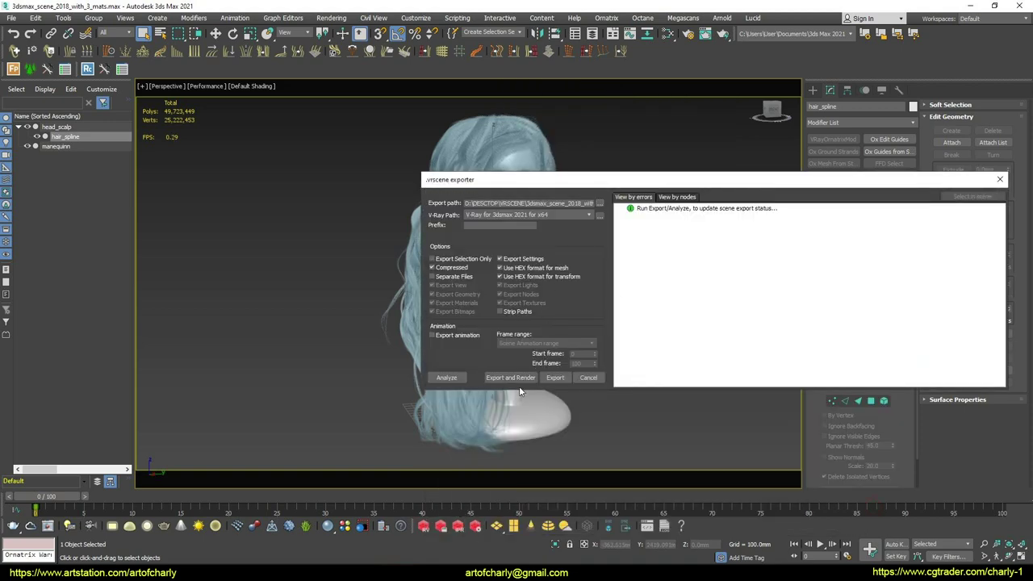
{"action": "left_click", "coordinate": [554, 378]}
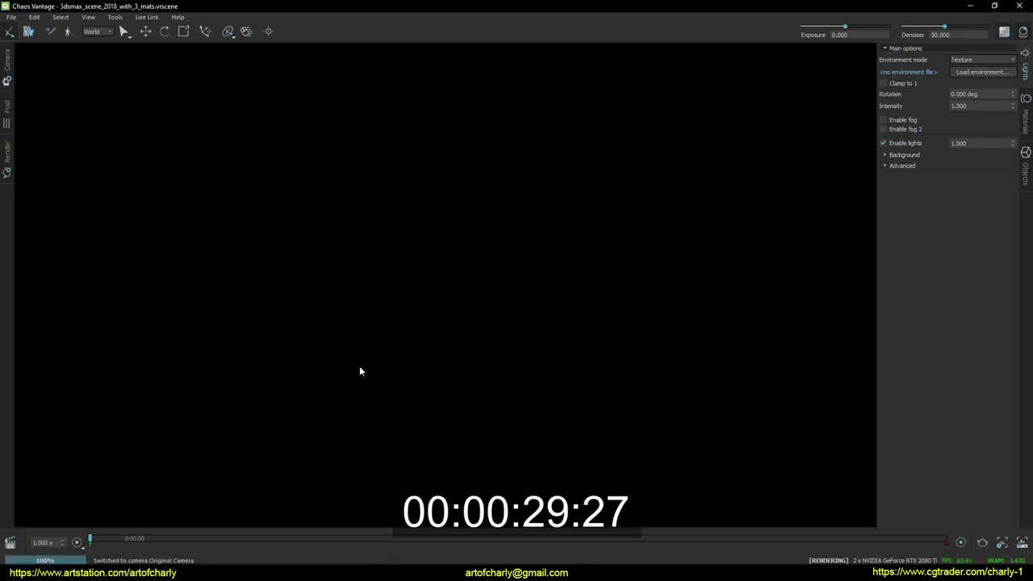
Step: In Chaos Vantage, load Glazed Patio.exr as the mannequin scene's environment image and set the denoiser to 0
{"action": "left_click", "coordinate": [1007, 71]}
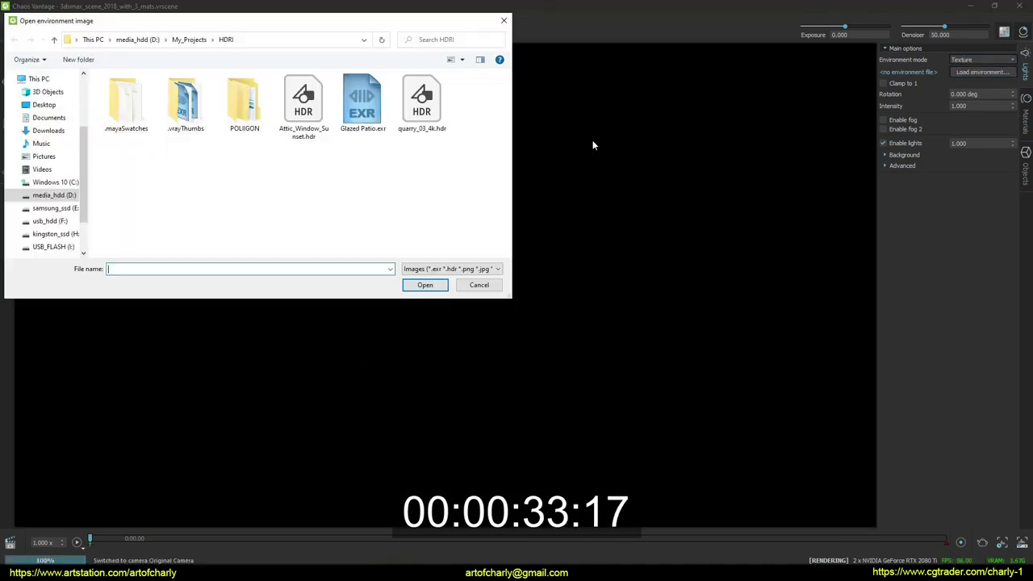
{"action": "double_click", "coordinate": [364, 101]}
{"action": "double_click", "coordinate": [942, 34]}
{"action": "type", "text": "0"}
{"action": "key", "text": "Return"}
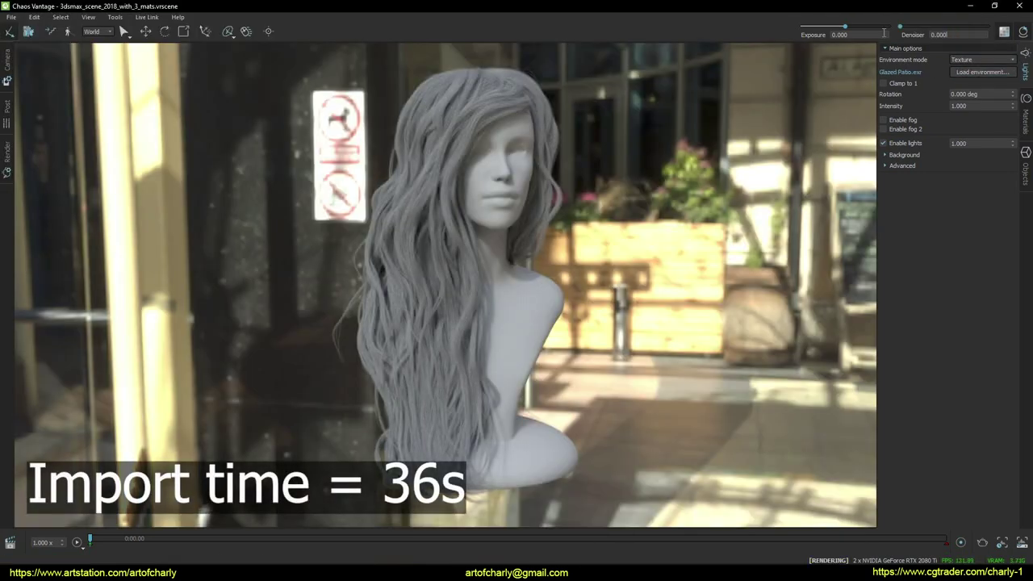
Step: Examine the mannequin's long wavy hair up close from the side, back and front
{"action": "left_click_drag", "start_coordinate": [674, 262], "coordinate": [601, 298]}
{"action": "key", "text": "s"}
{"action": "left_click_drag", "start_coordinate": [433, 221], "coordinate": [129, 361]}
{"action": "key", "text": "w"}
{"action": "key", "text": "a"}
{"action": "key", "text": "s"}
{"action": "key", "text": "a"}
{"action": "key", "text": "w"}
{"action": "key", "text": "a"}
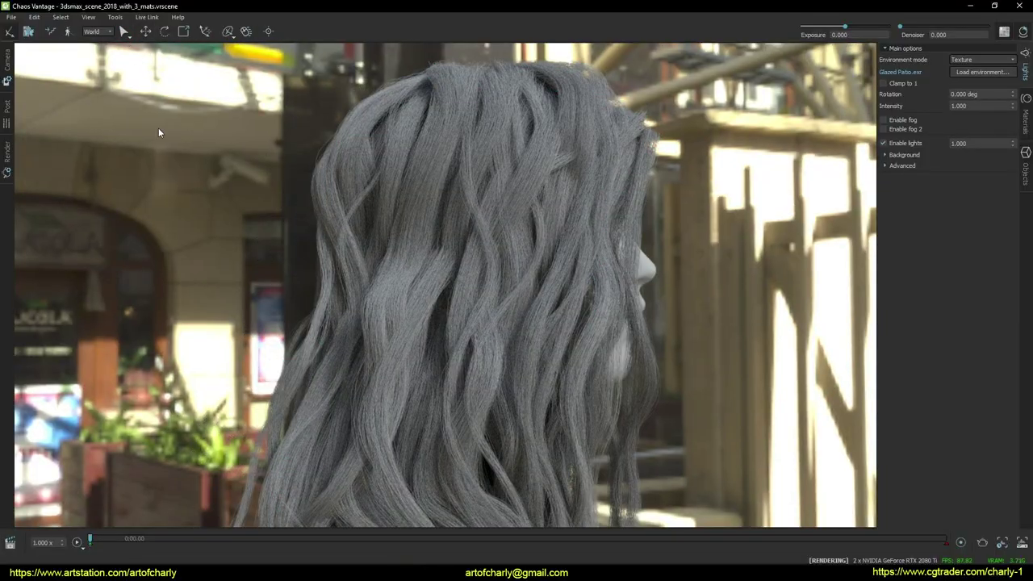
{"action": "left_click_drag", "start_coordinate": [712, 261], "coordinate": [715, 257]}
{"action": "left_click_drag", "start_coordinate": [778, 273], "coordinate": [234, 317]}
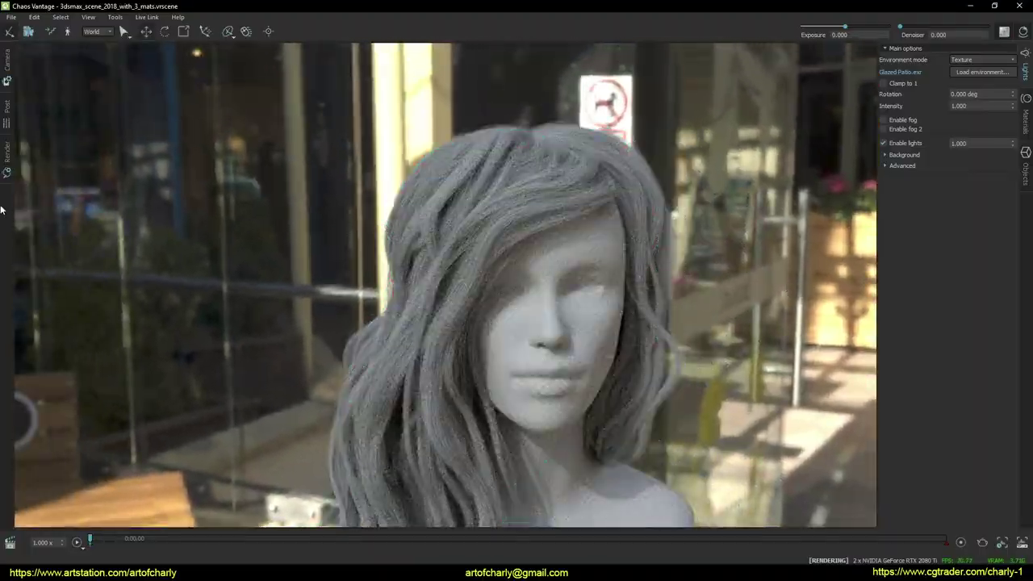